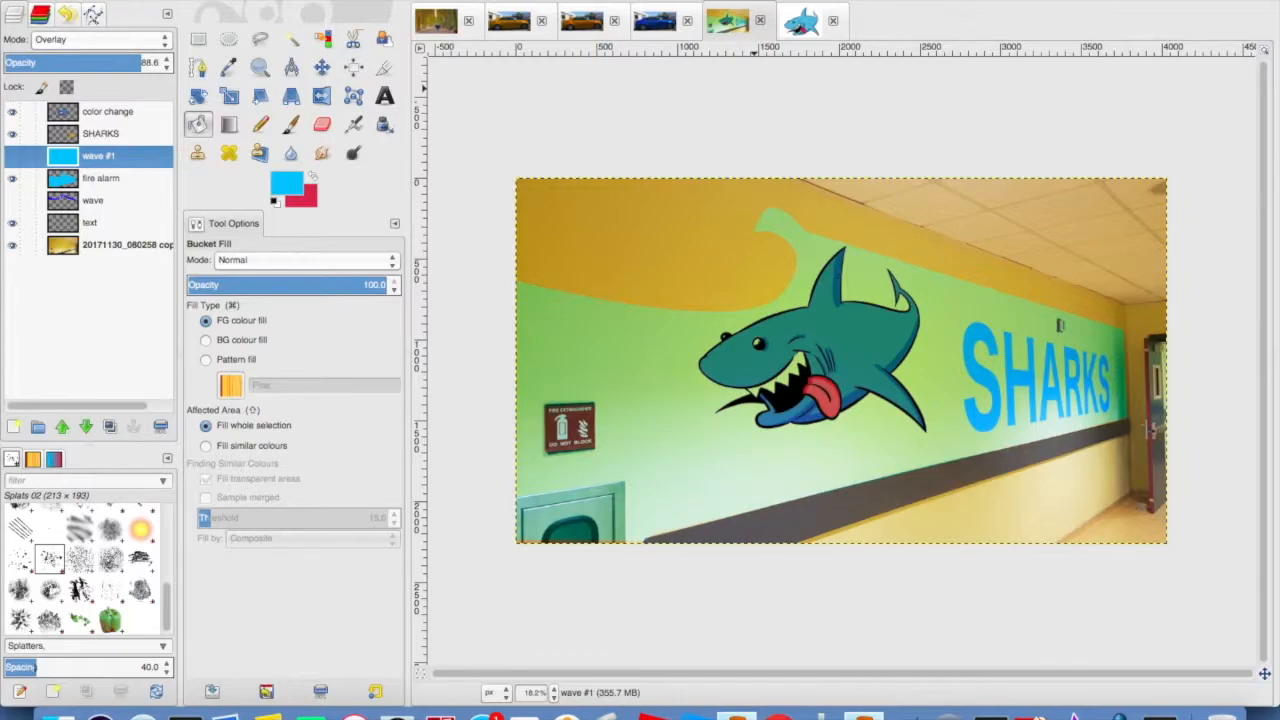
Open the yellow hallway photo 20171130_080258 copy.jpg as a separate image
left_click(108, 0)
mouse_move(345, 76)
left_click(424, 93)
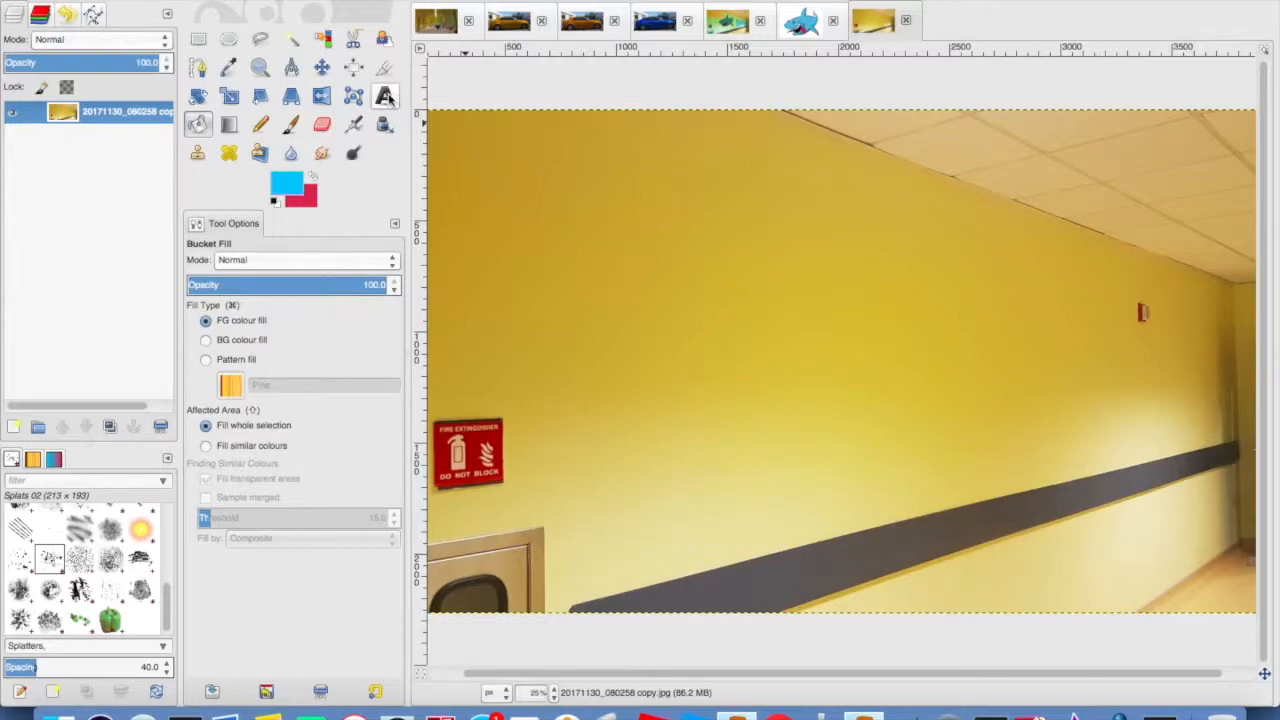
Add a transparent 4032 x 2268 px layer named "text" above the hallway photo
left_click(14, 427)
left_click(127, 348)
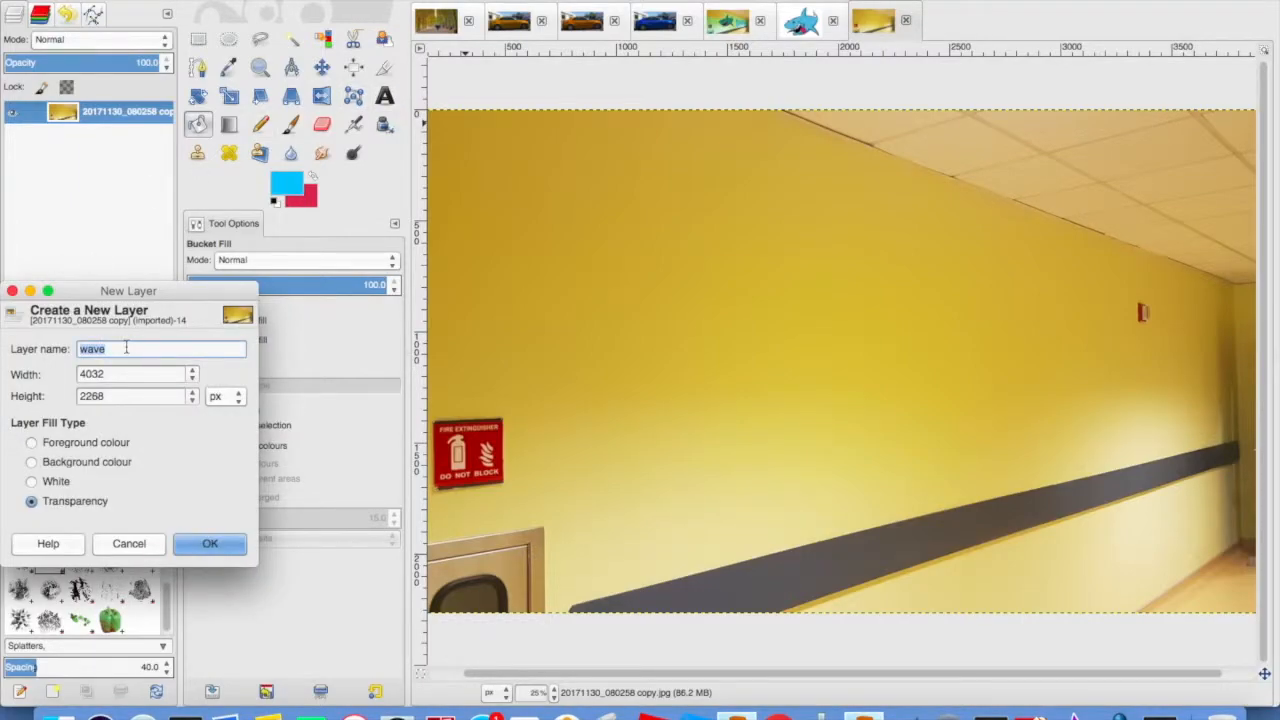
left_click(222, 542)
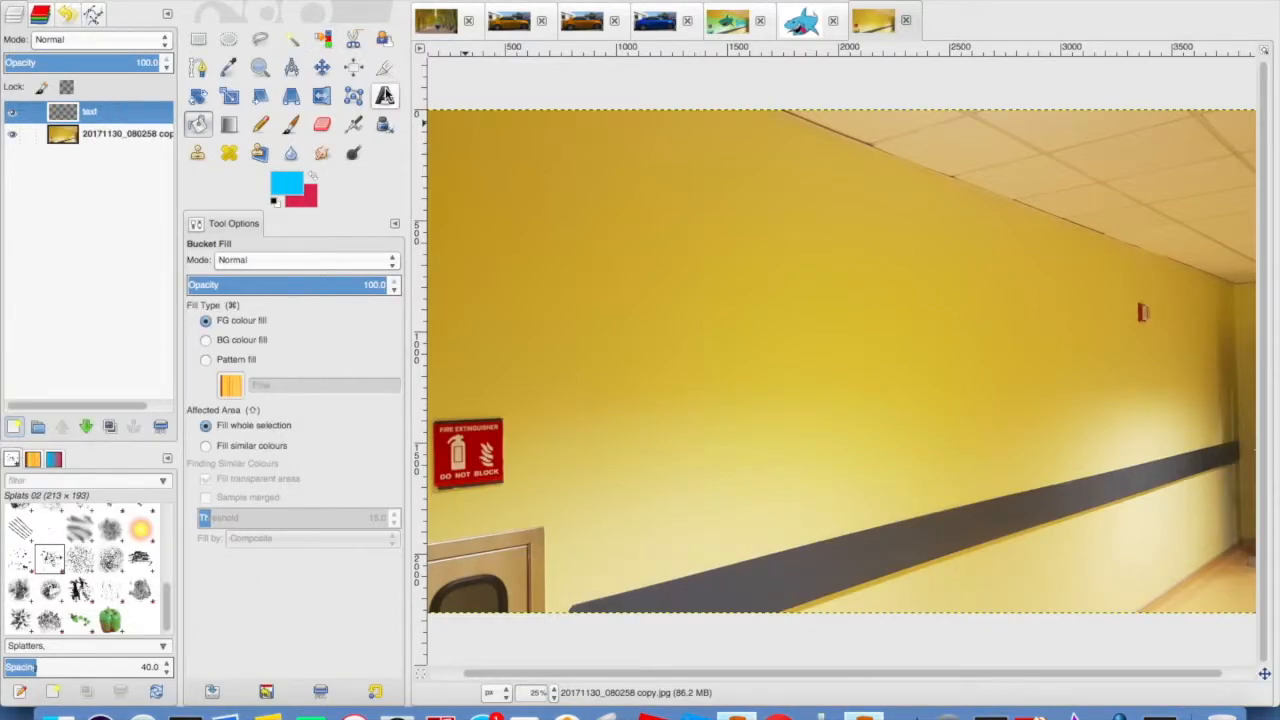
Add the text "Sharks" in Serif Bold and bright blue on the far part of the yellow wall
left_click(385, 95)
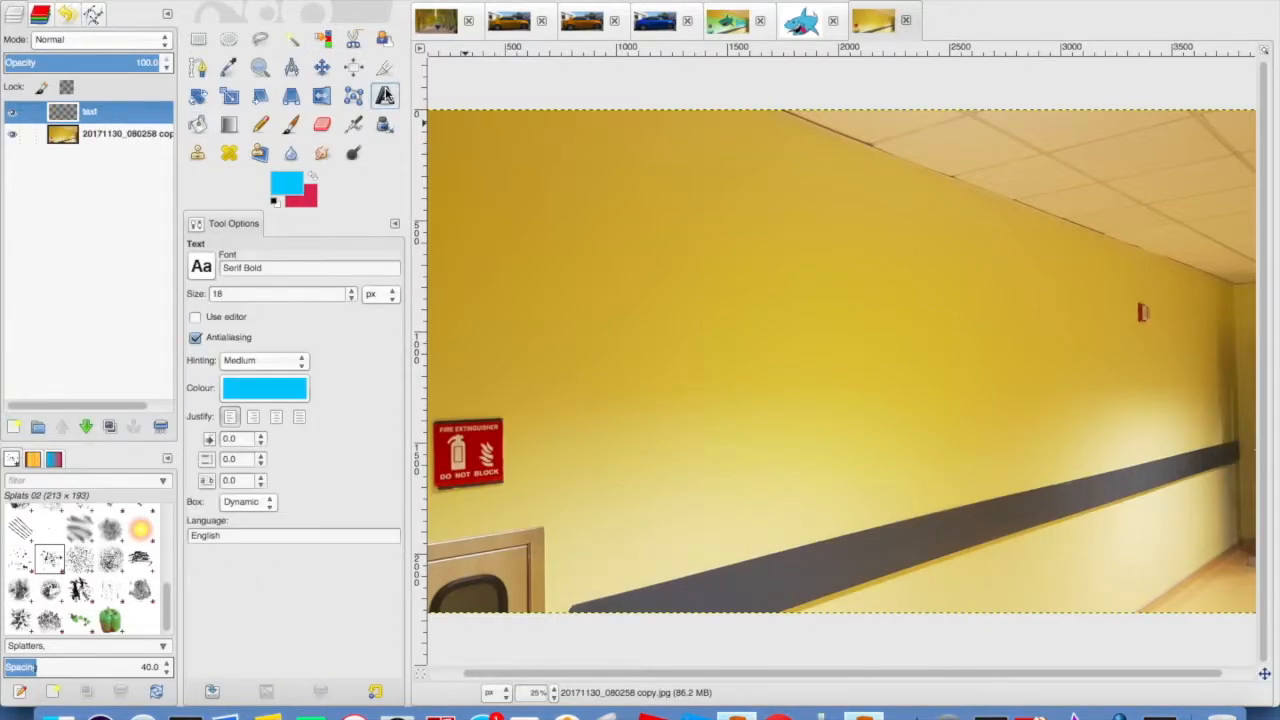
left_click(884, 418)
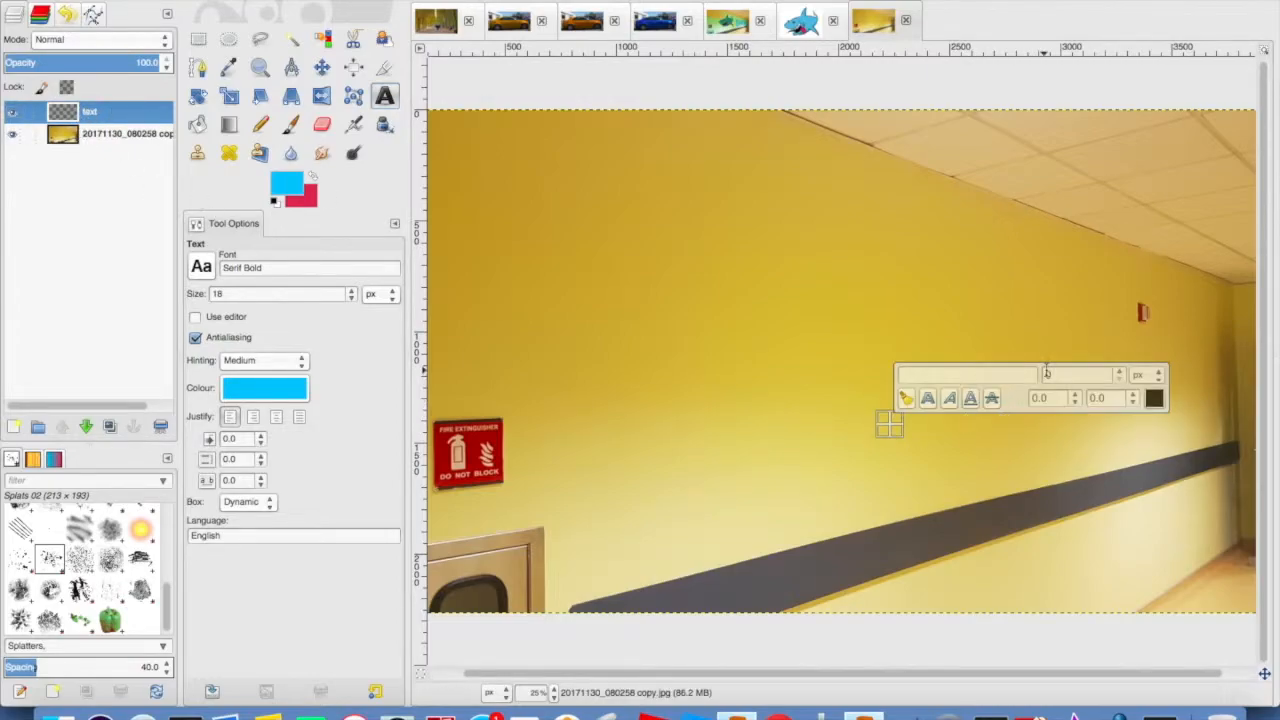
type("S")
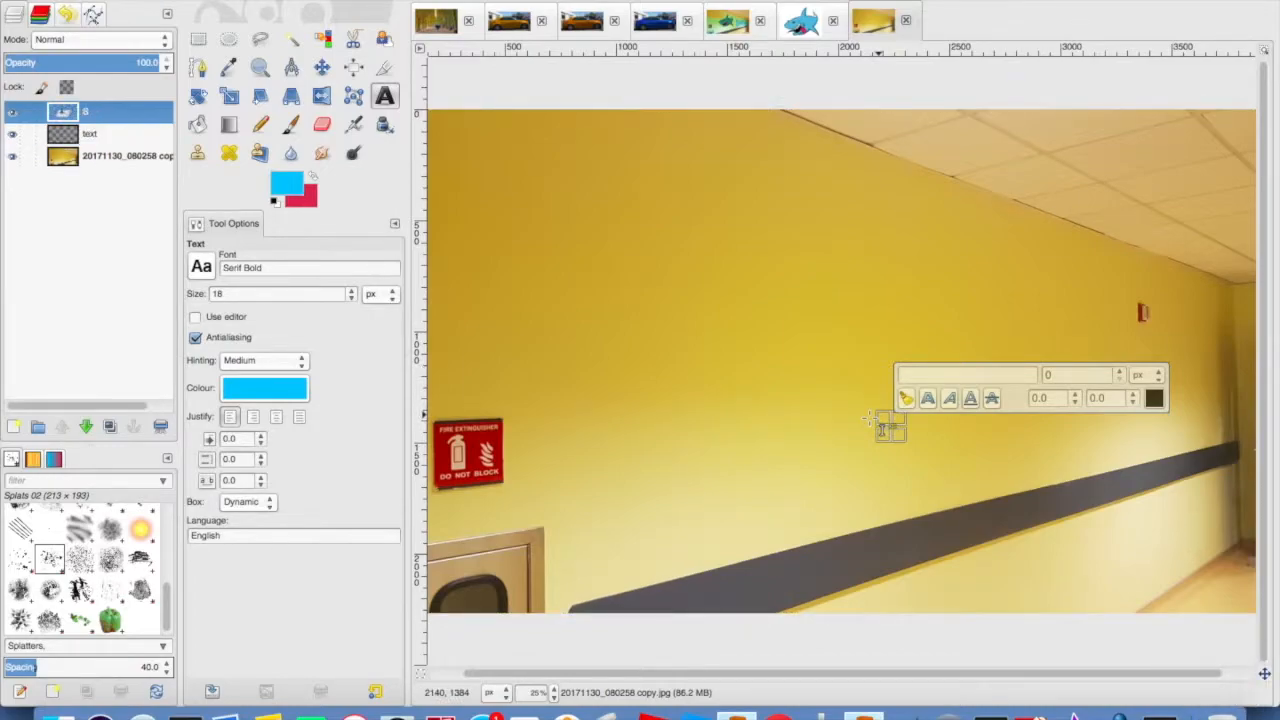
key("shift")
type("harks")
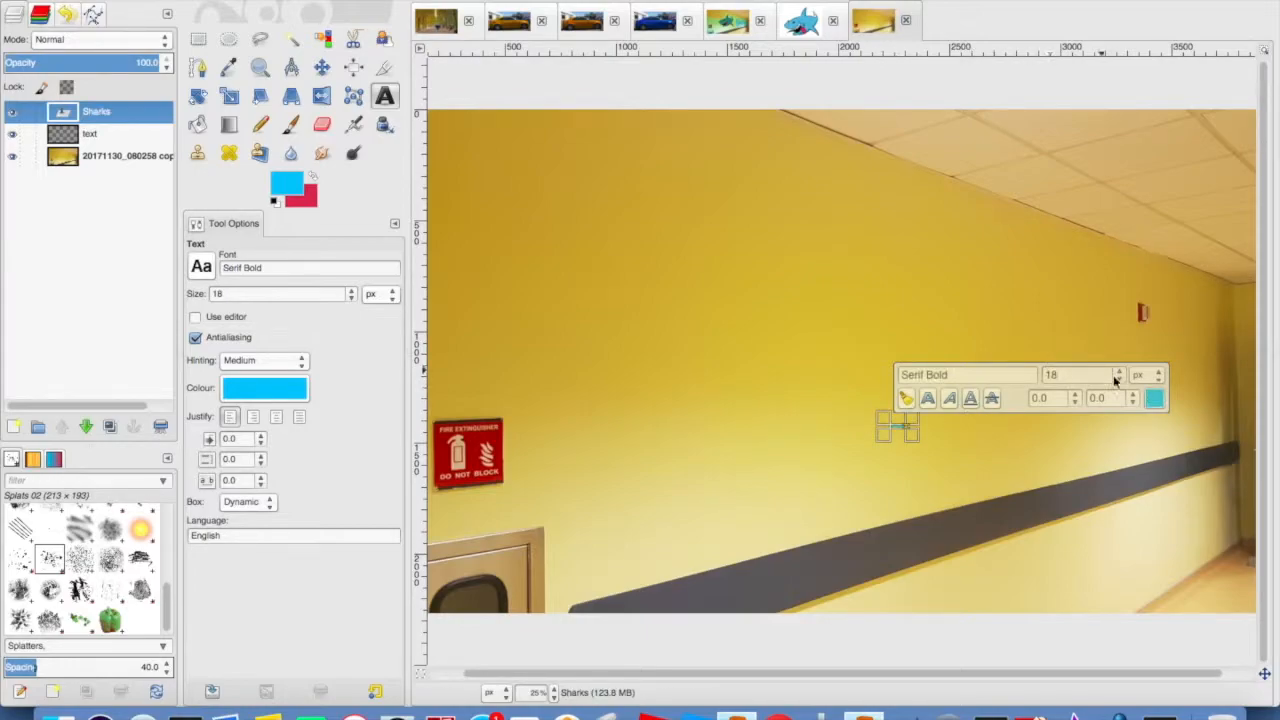
Set the Sharks text size to 500 px and move the word up onto the wall above the dark stripe
left_click(1118, 372)
left_click_drag(1118, 374, 1118, 374)
left_click(1120, 374)
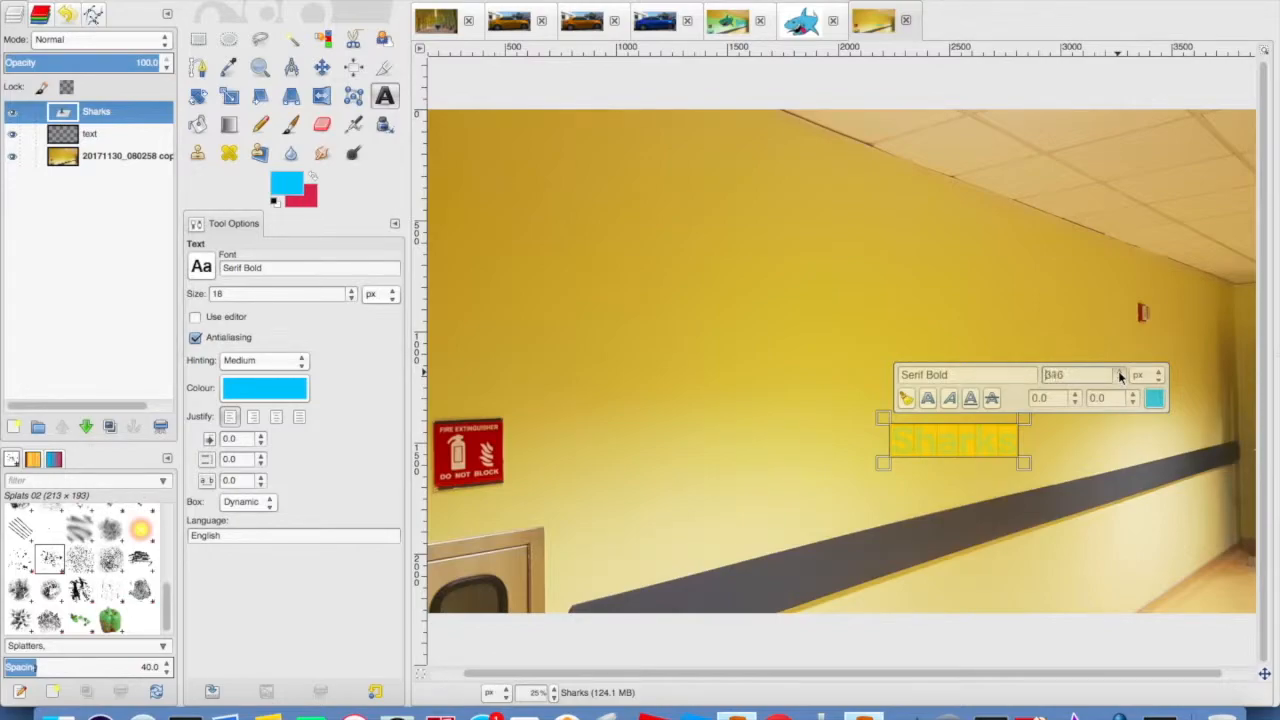
left_click(1120, 374)
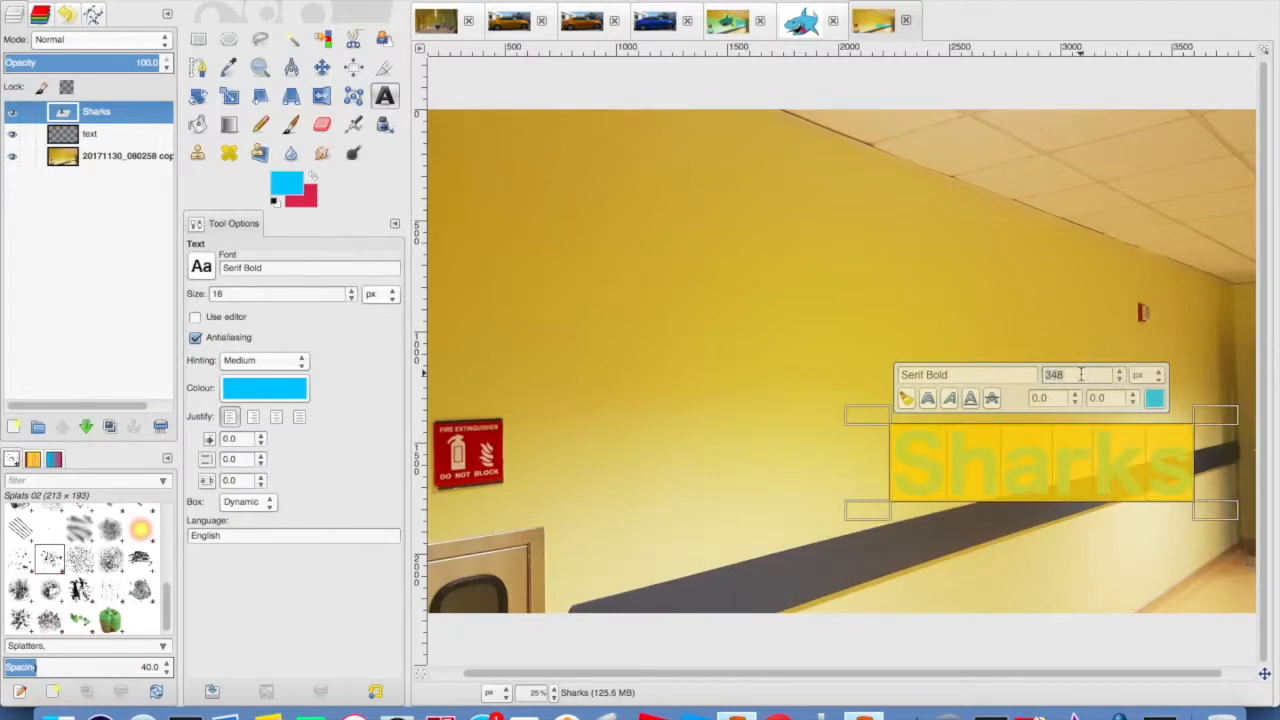
key("Return")
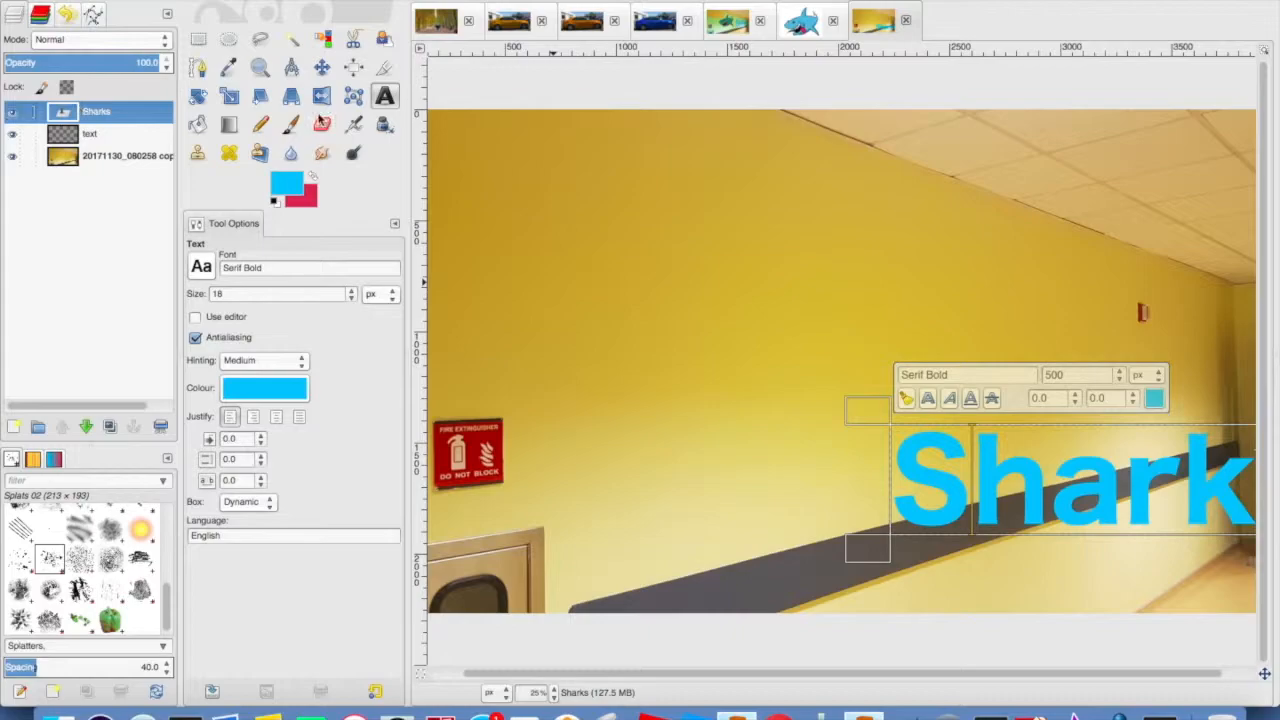
left_click(321, 67)
left_click_drag(1150, 499, 1042, 401)
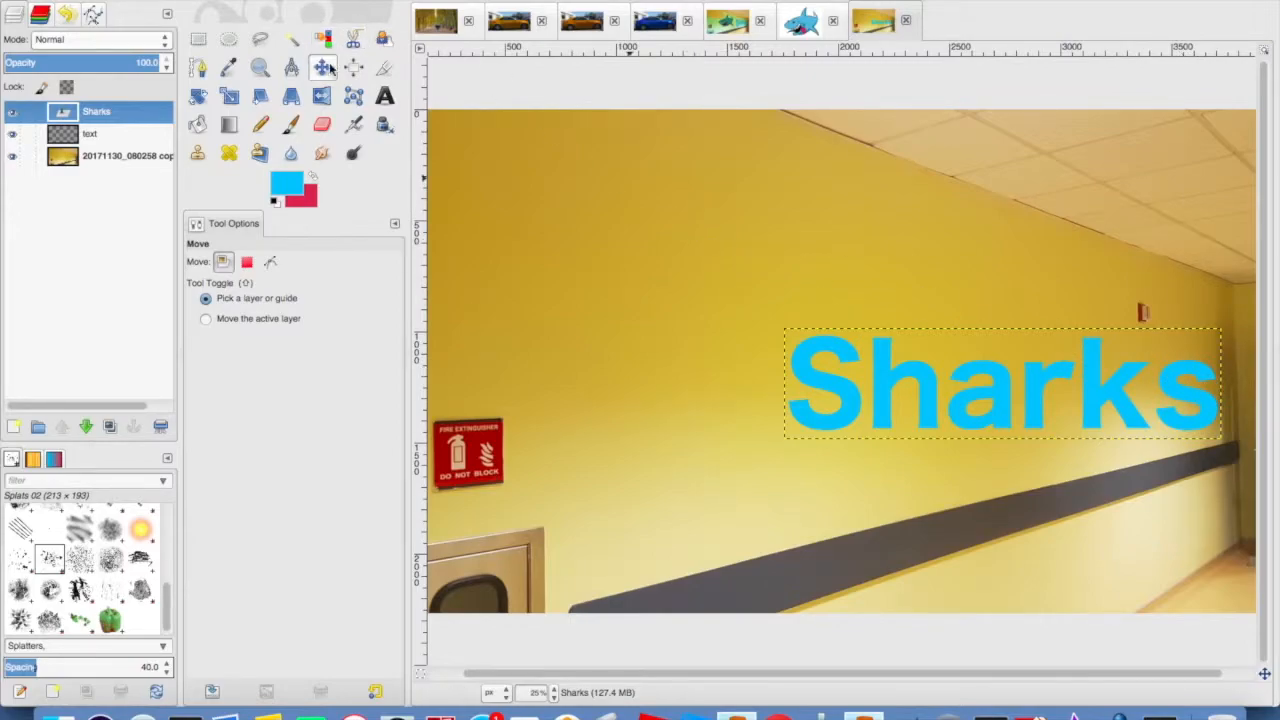
Apply a Perspective transform to the Sharks text, making its near end taller so it follows the receding wall
left_click(288, 100)
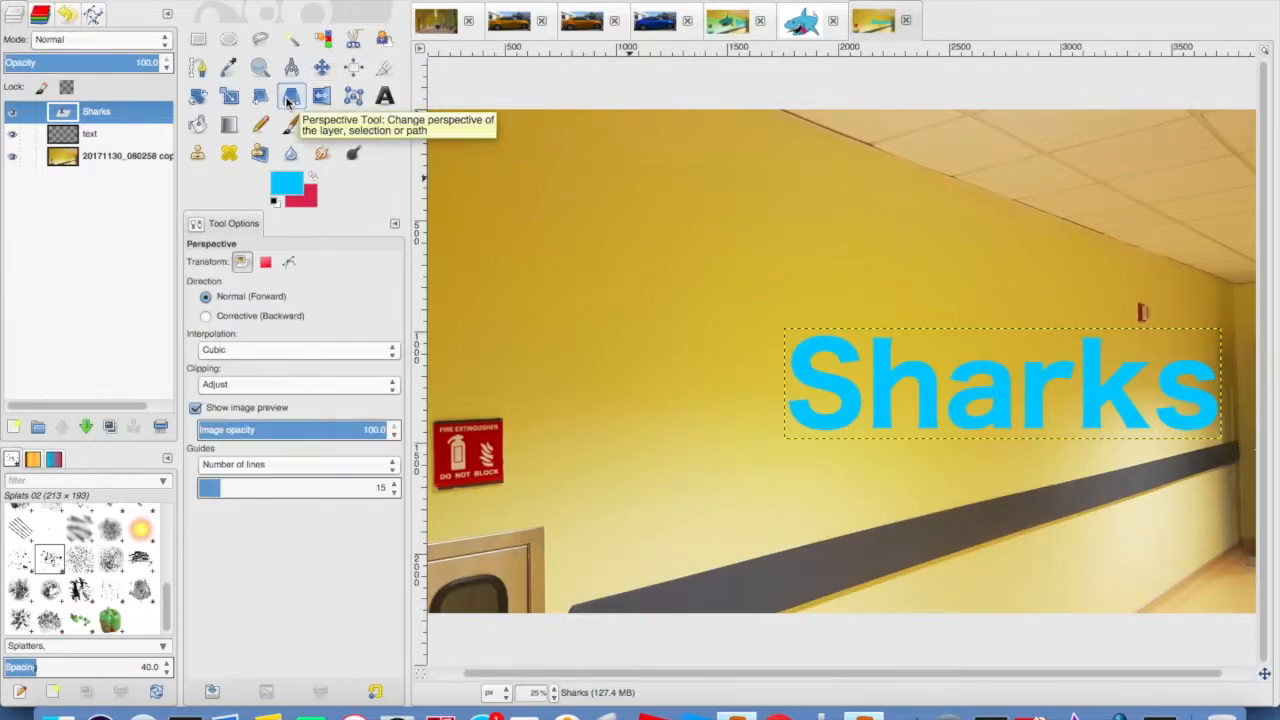
left_click(997, 390)
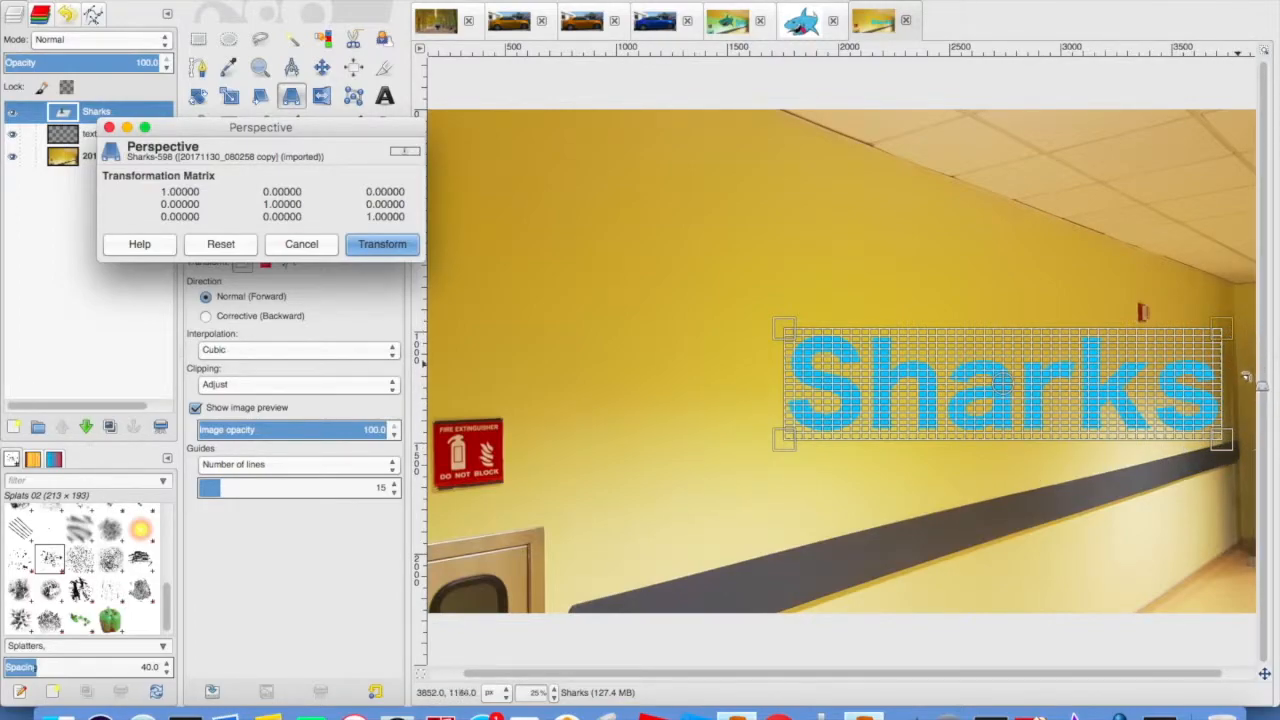
left_click_drag(1222, 325, 1219, 318)
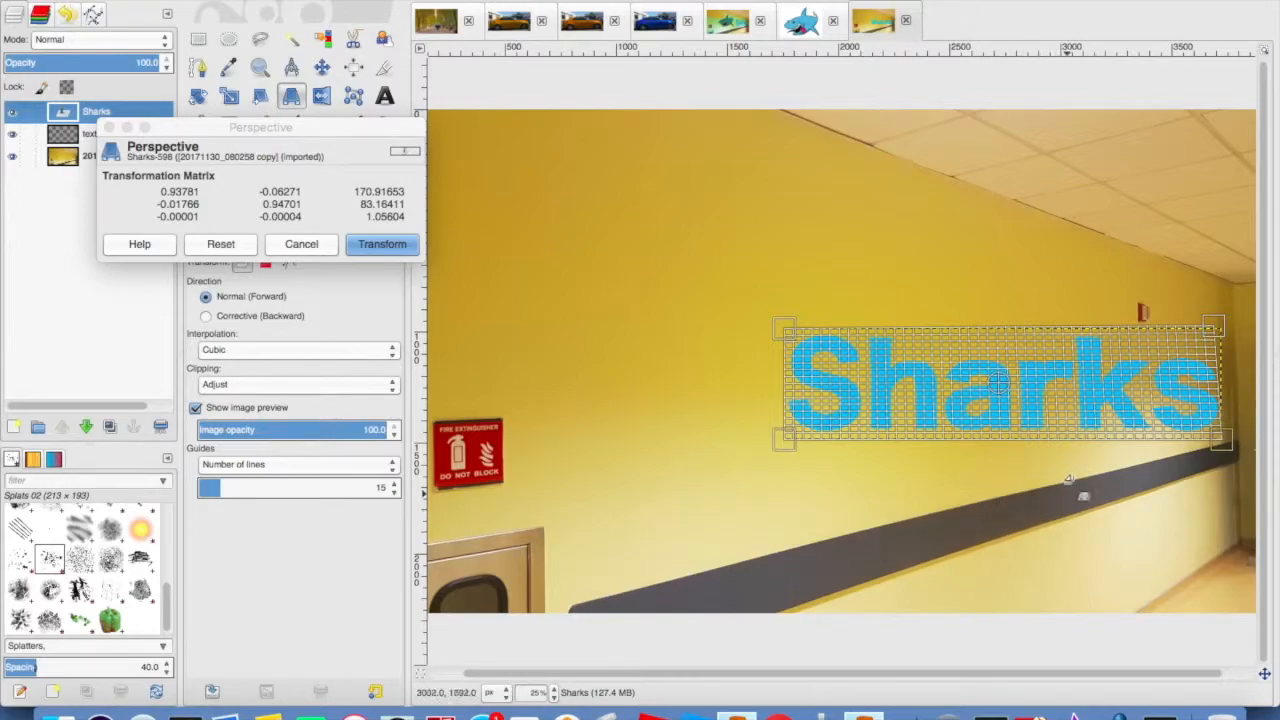
left_click_drag(785, 443, 917, 515)
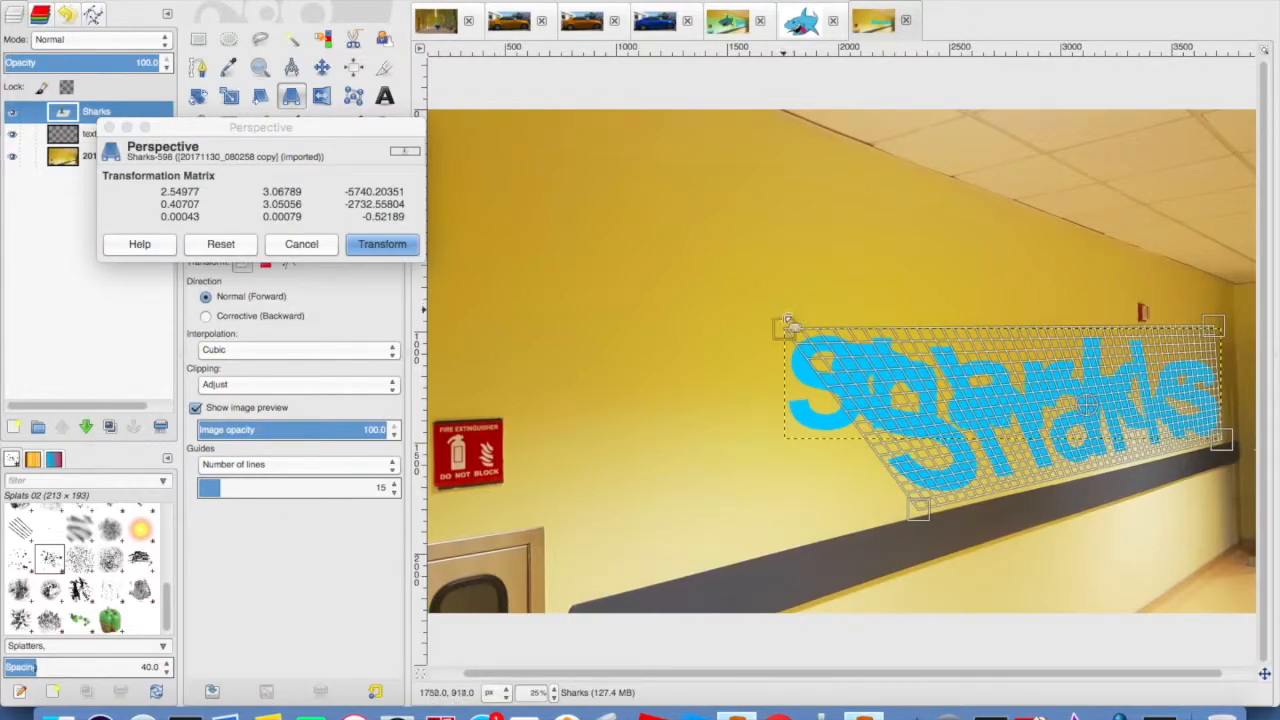
left_click_drag(789, 325, 921, 226)
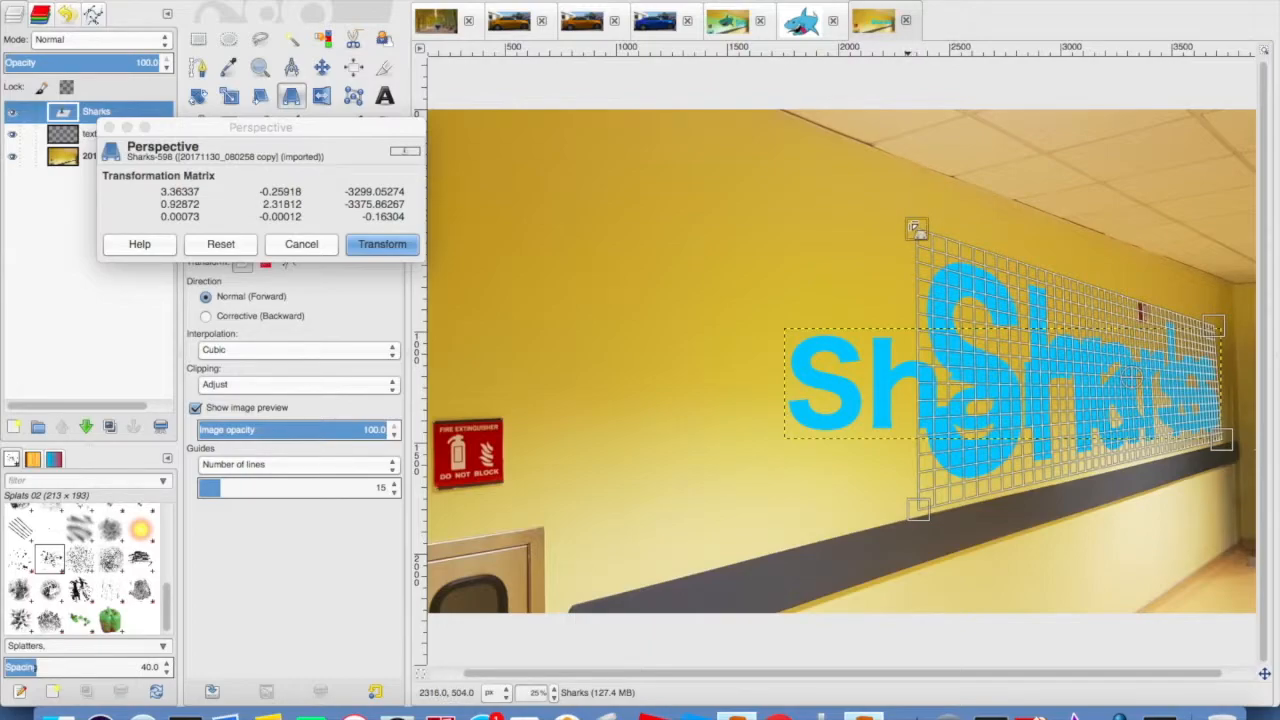
left_click_drag(914, 233, 918, 241)
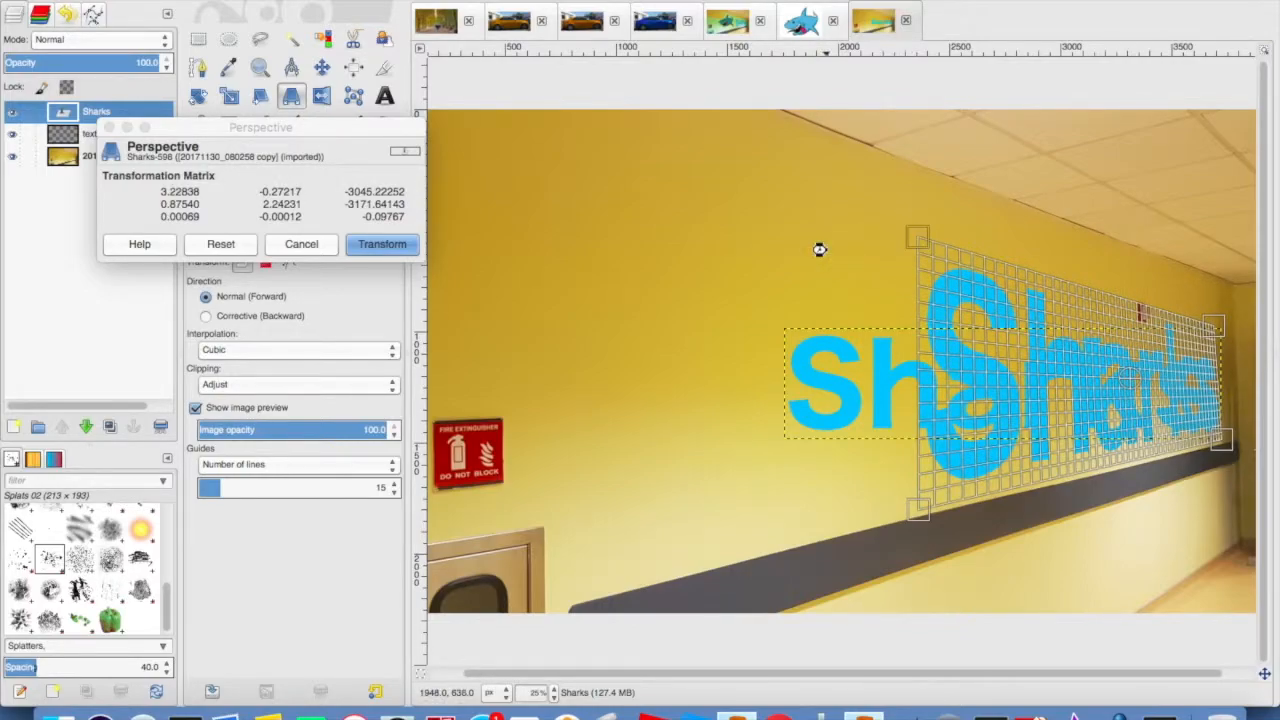
key("Return")
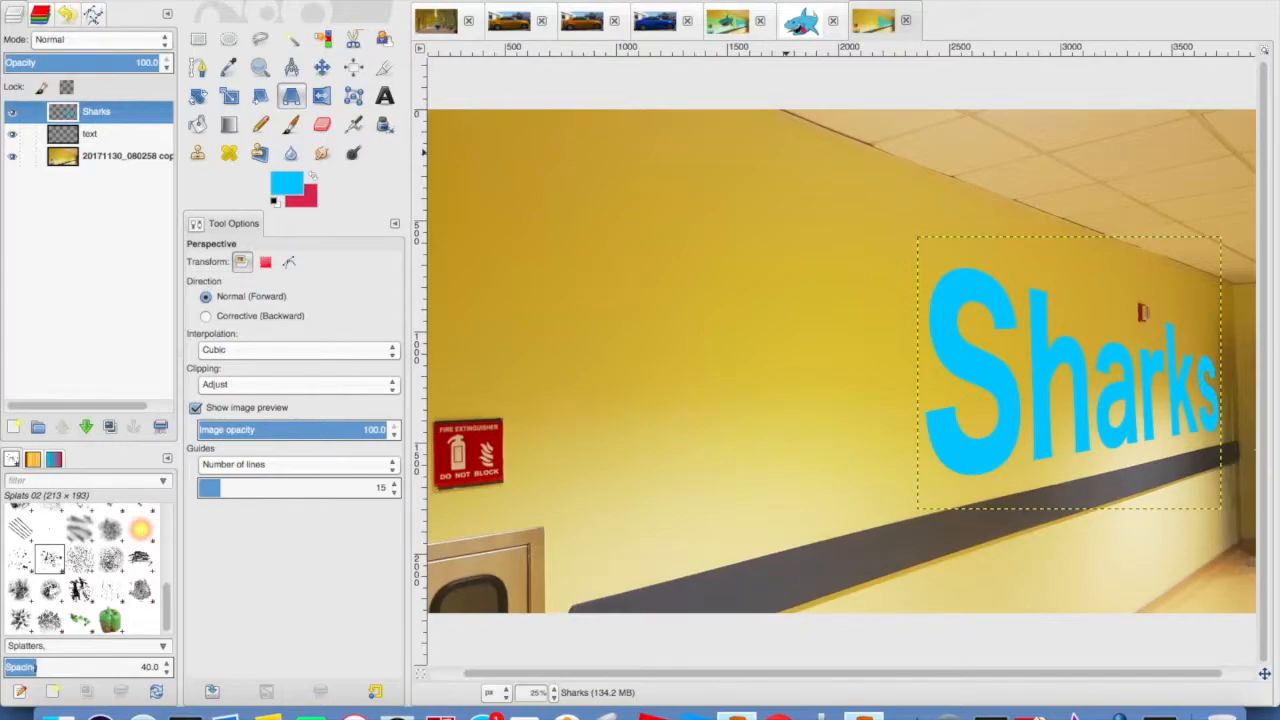
left_click(446, 1)
mouse_move(500, 2)
mouse_move(521, 262)
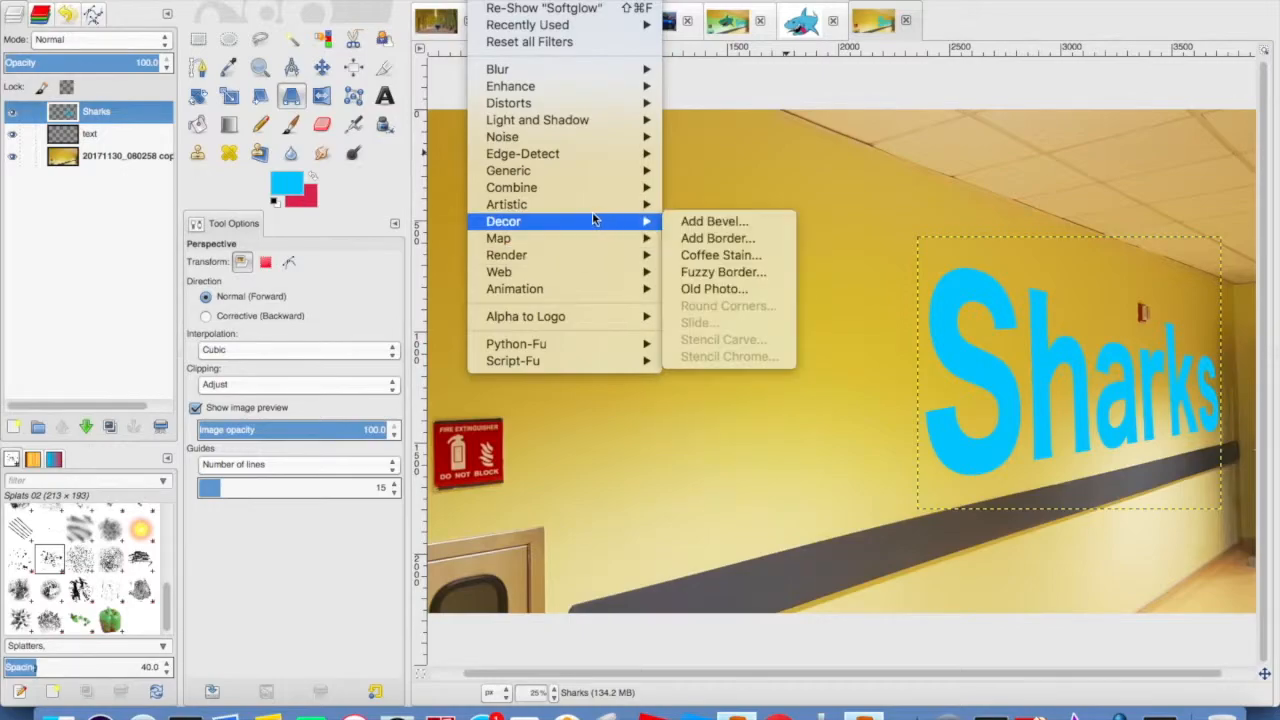
mouse_move(598, 240)
left_click(689, 245)
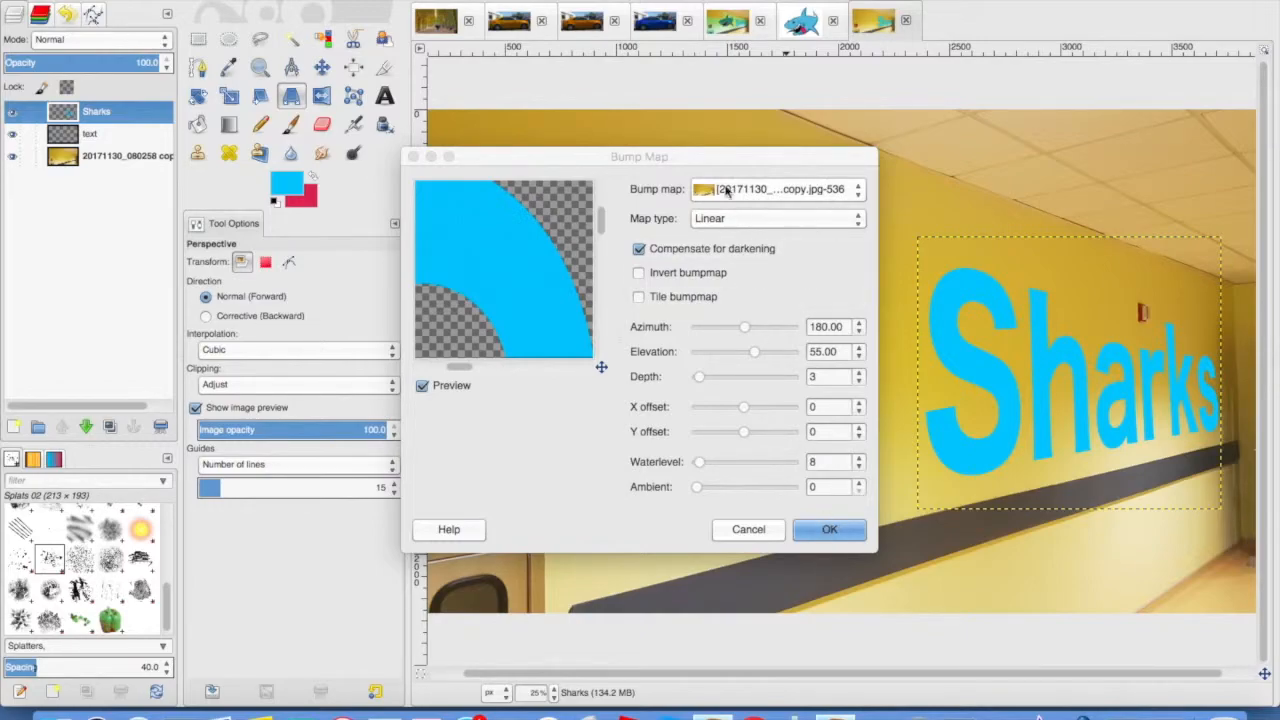
left_click_drag(689, 160, 630, 224)
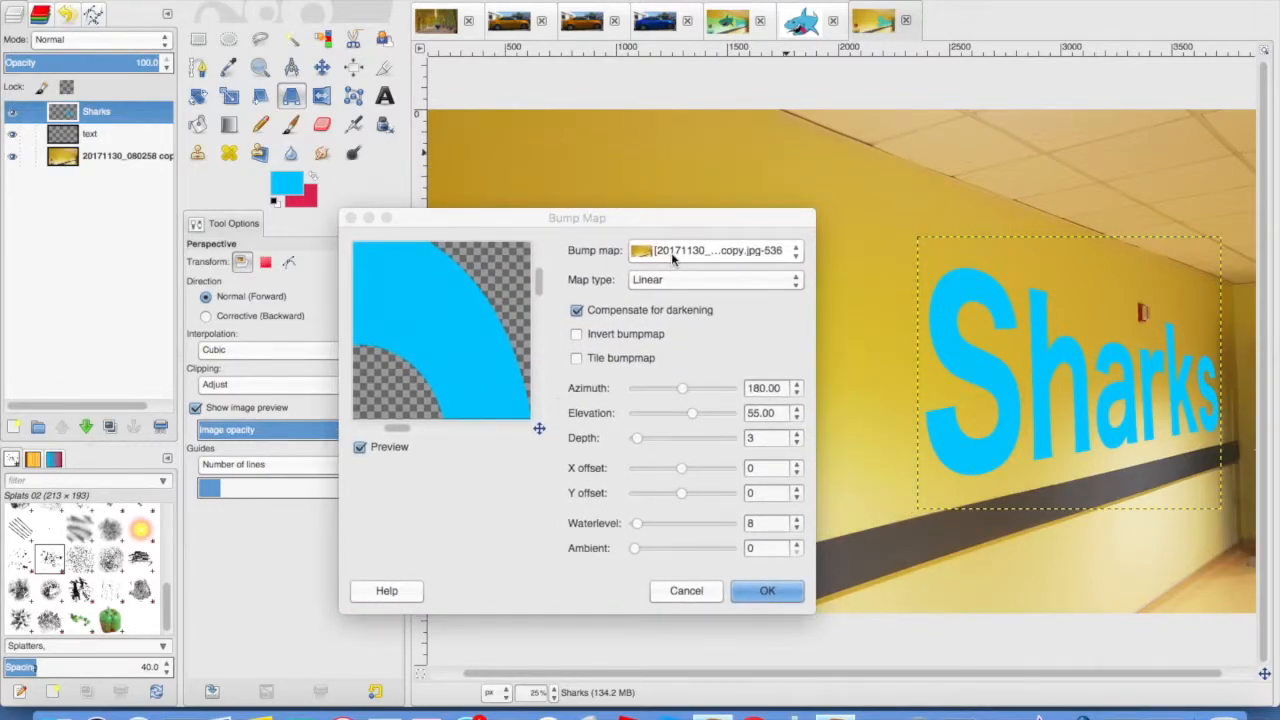
left_click(351, 218)
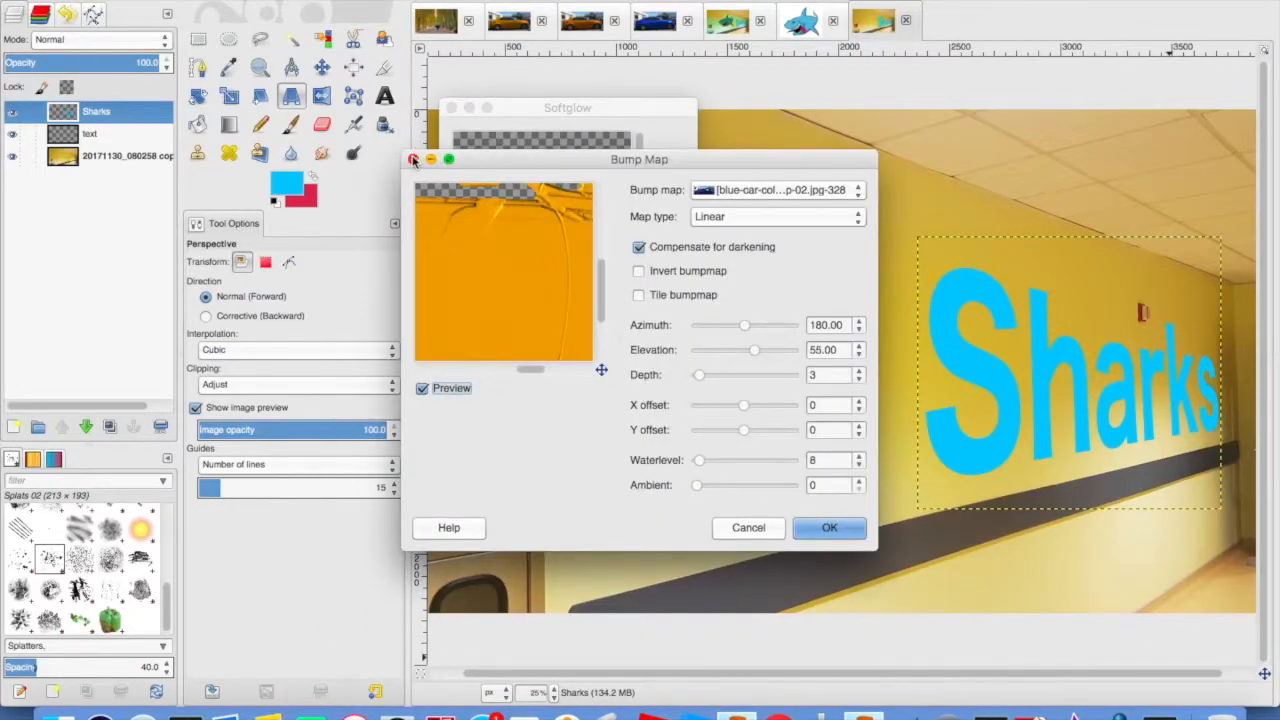
left_click(413, 160)
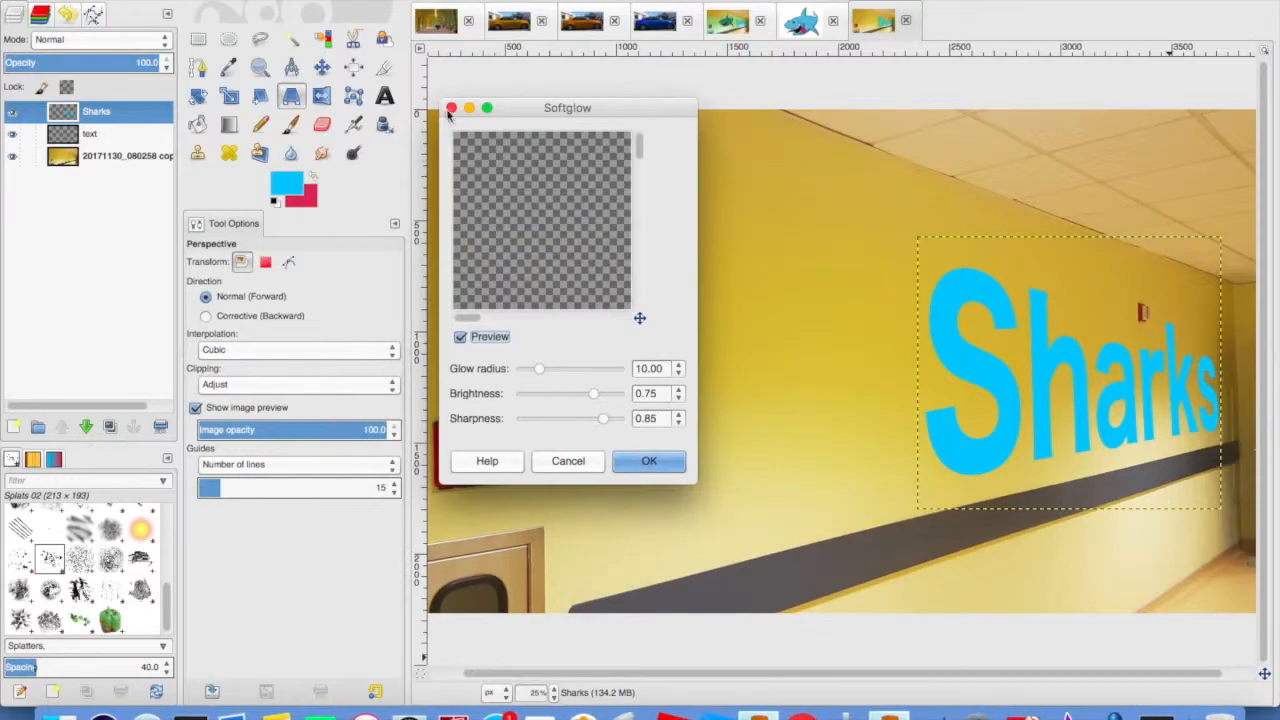
left_click(451, 108)
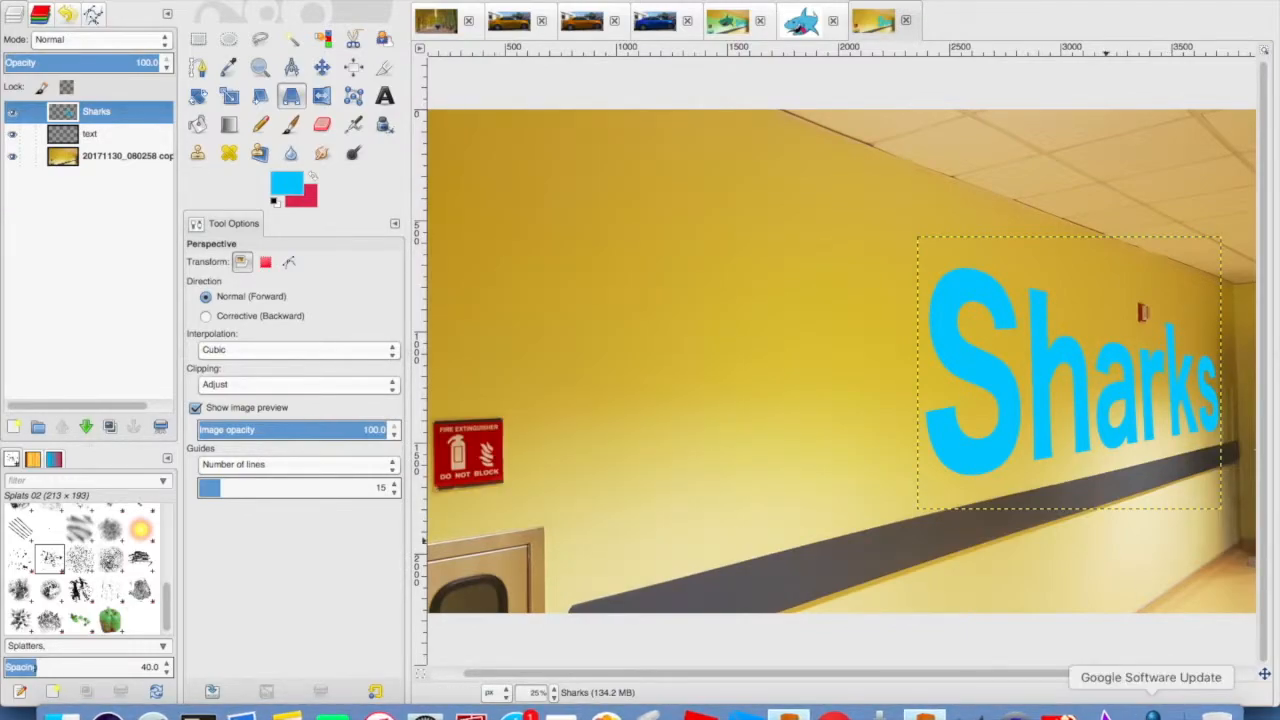
left_click(442, 0)
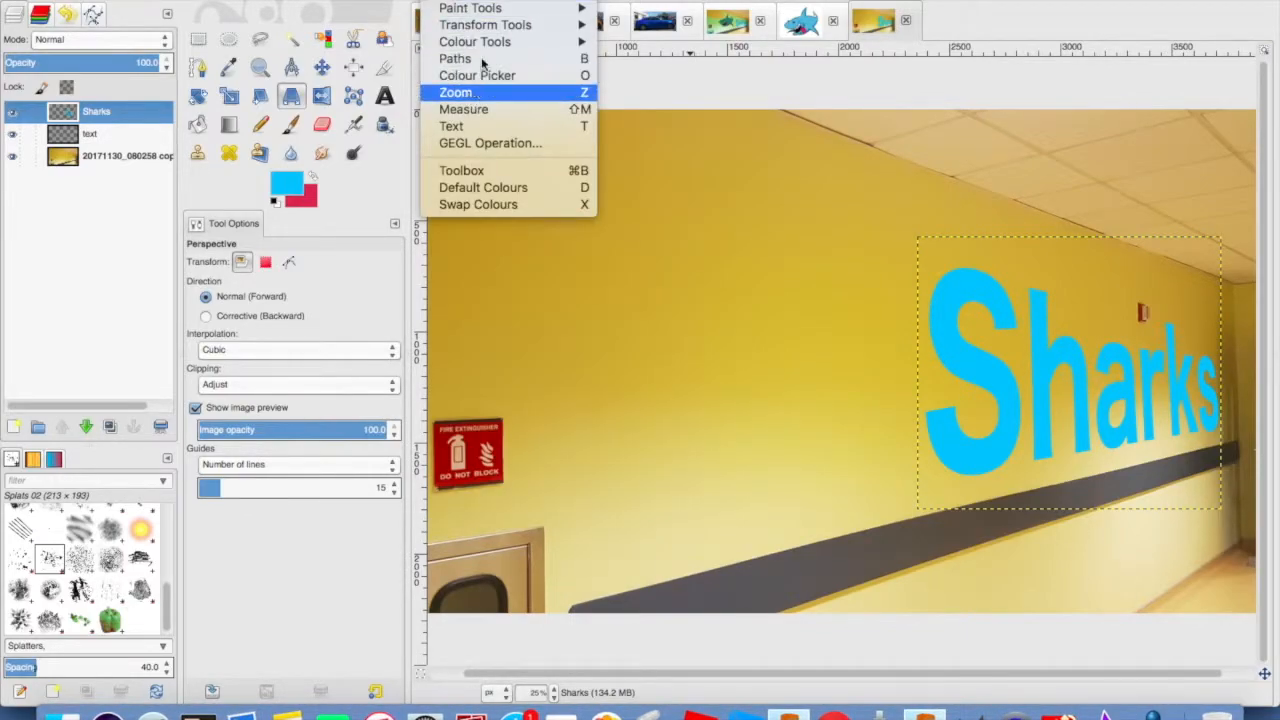
mouse_move(495, 0)
mouse_move(540, 243)
left_click(719, 240)
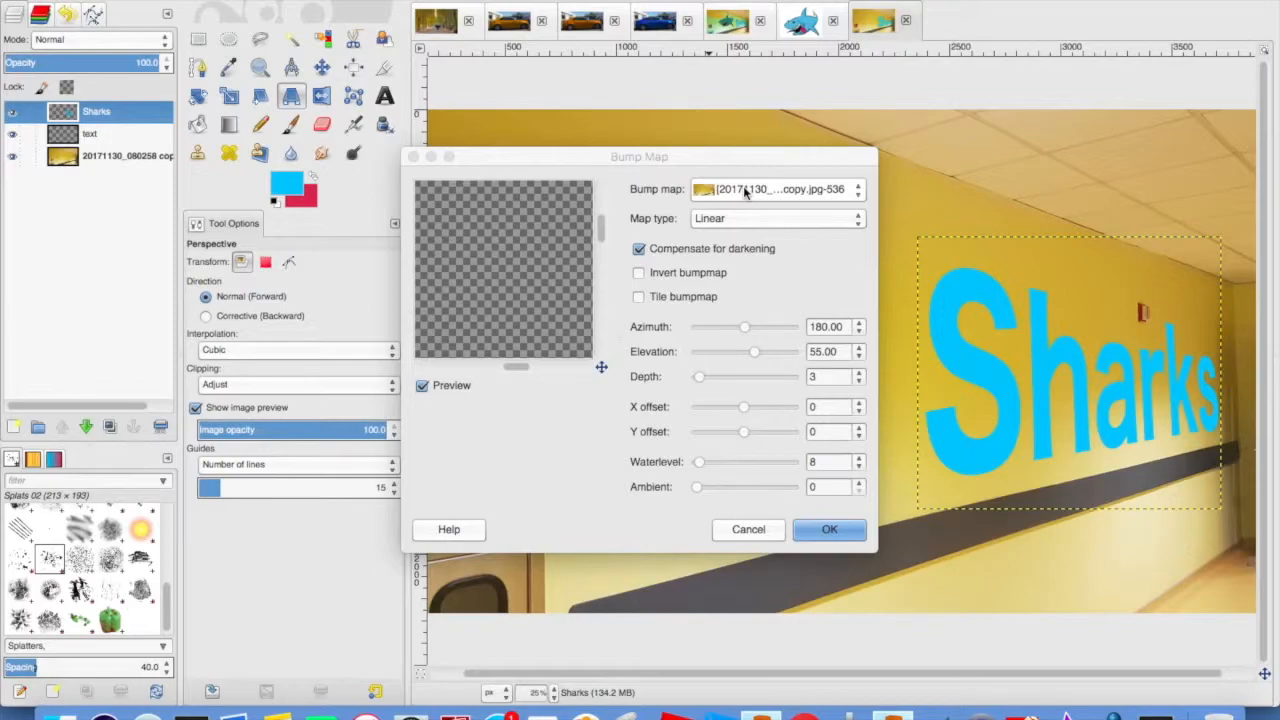
left_click(412, 157)
Apply the Bump Map filter to the Sharks layer, using the hallway photo layer copy.jpg-596 as the bump map
left_click(530, 0)
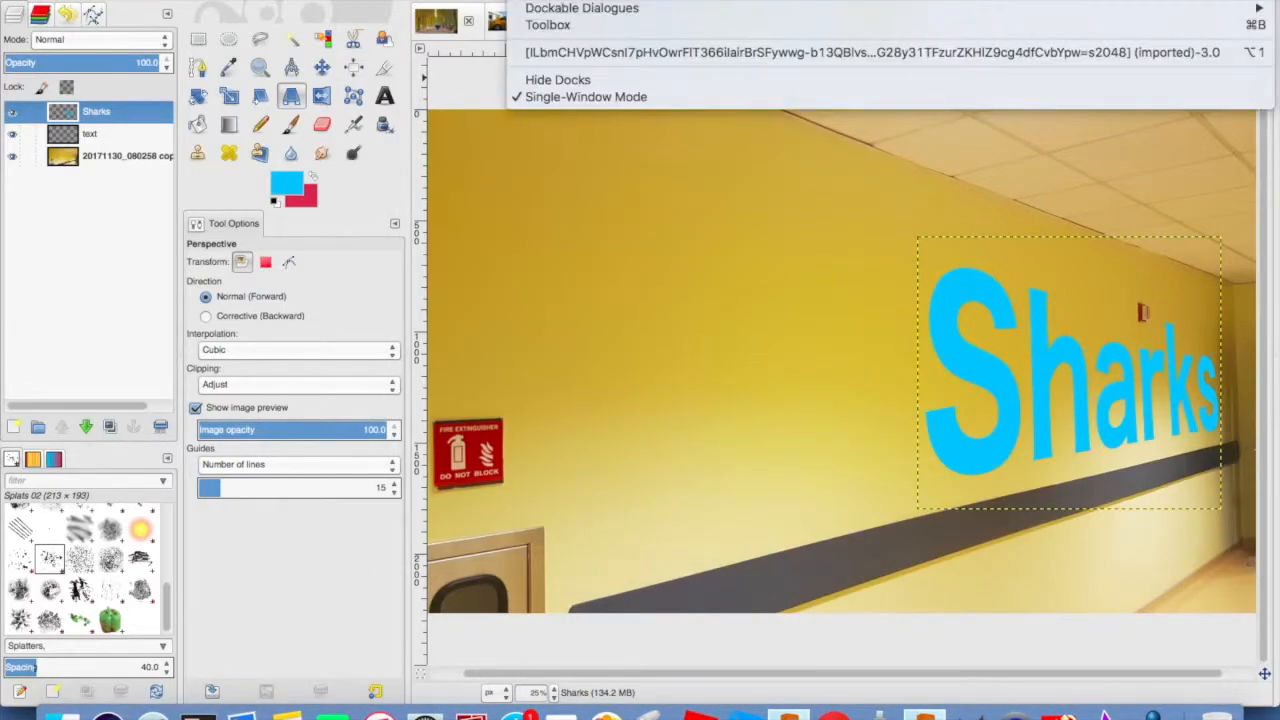
mouse_move(488, 0)
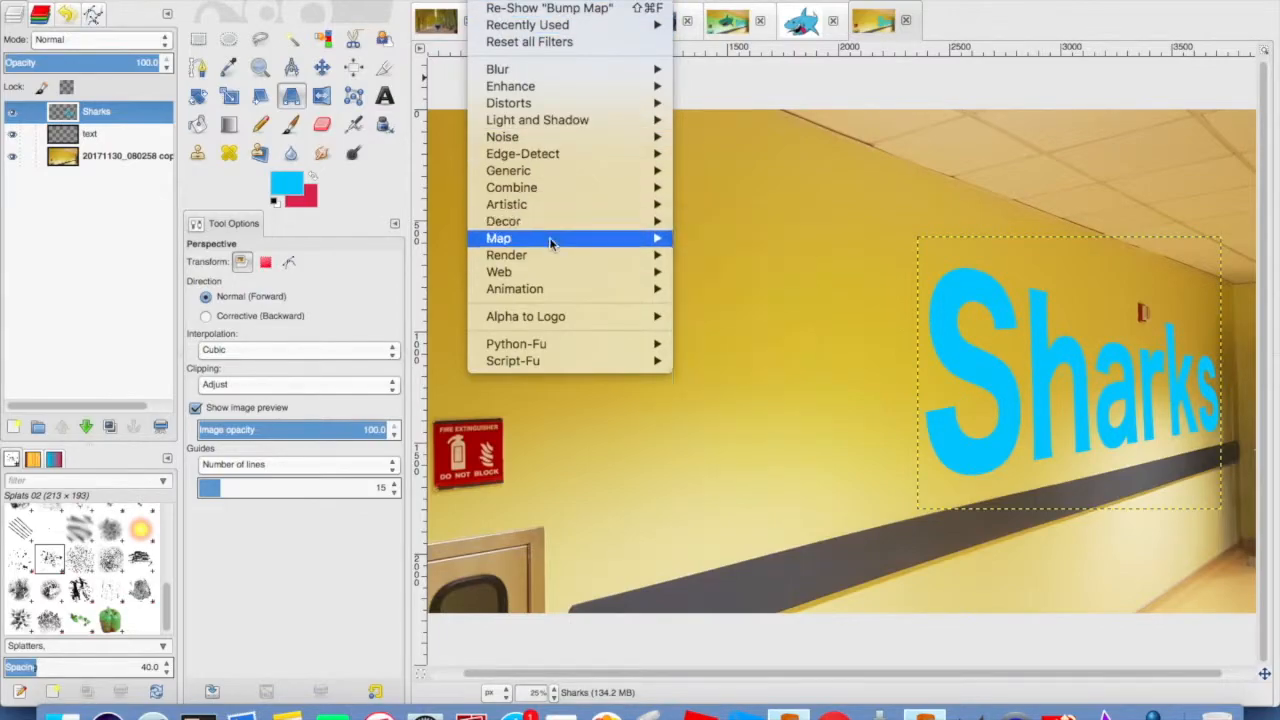
mouse_move(548, 238)
left_click(697, 238)
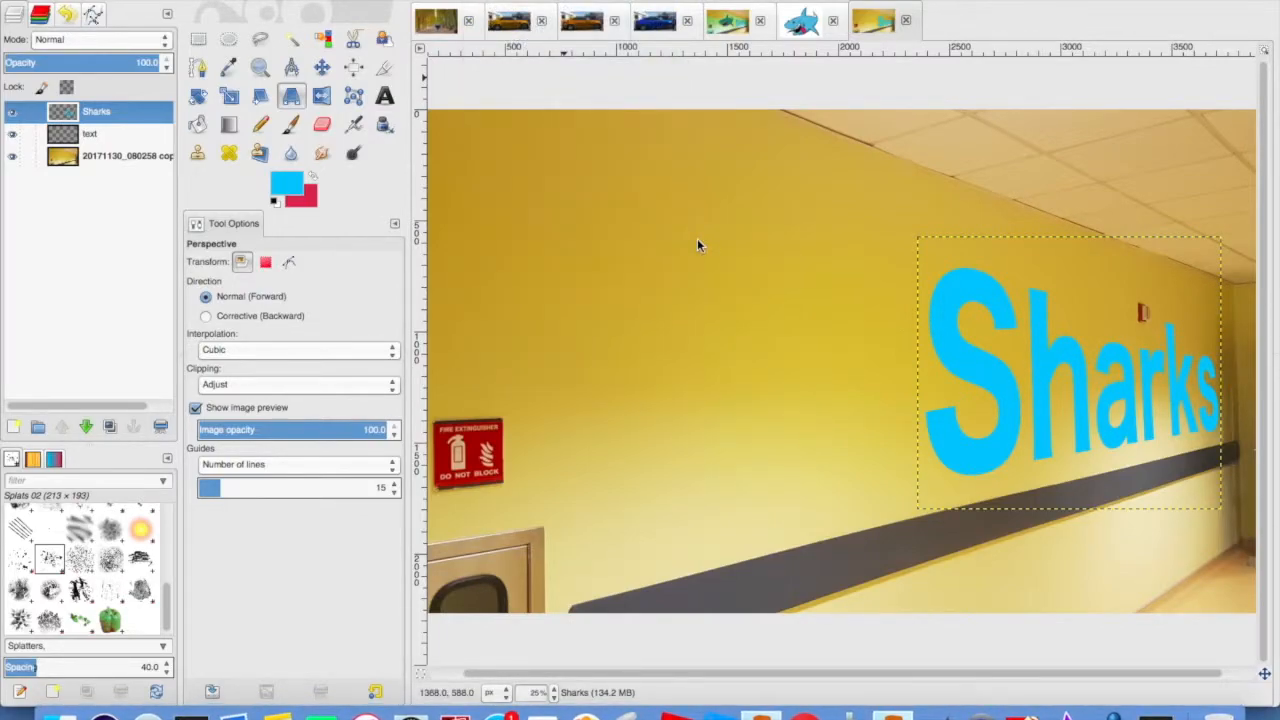
left_click(741, 187)
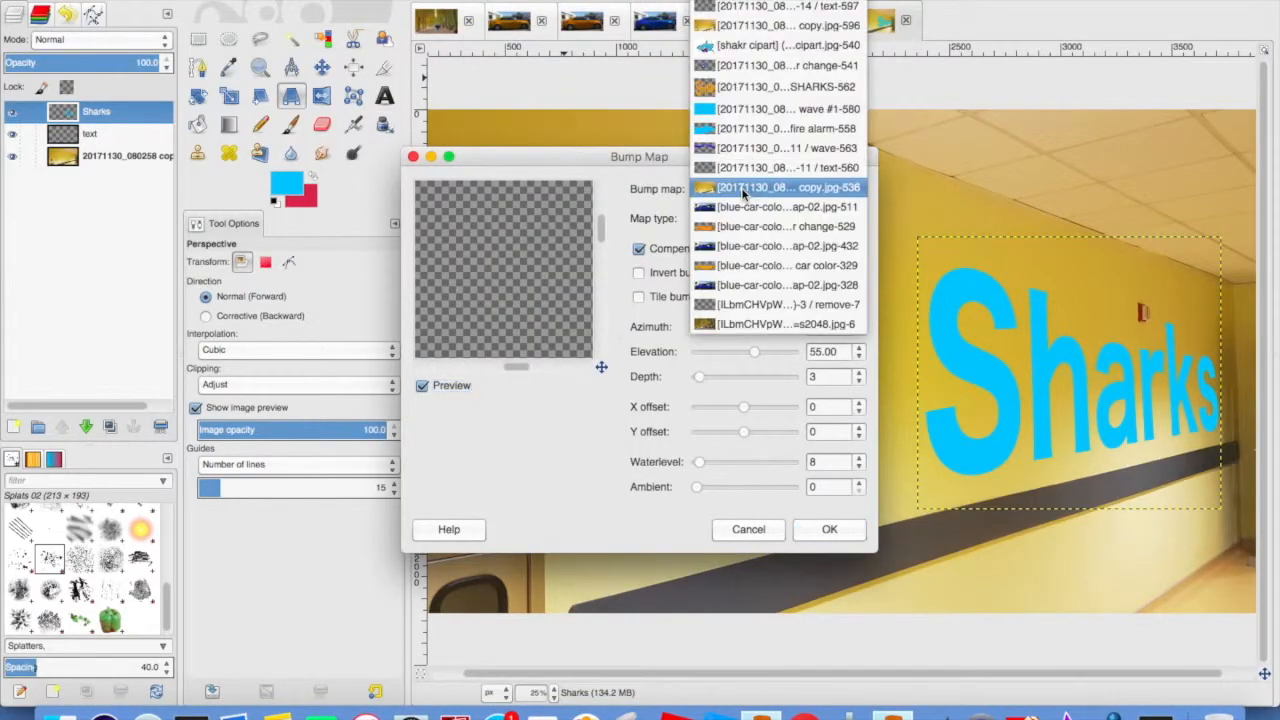
left_click(746, 26)
left_click(830, 529)
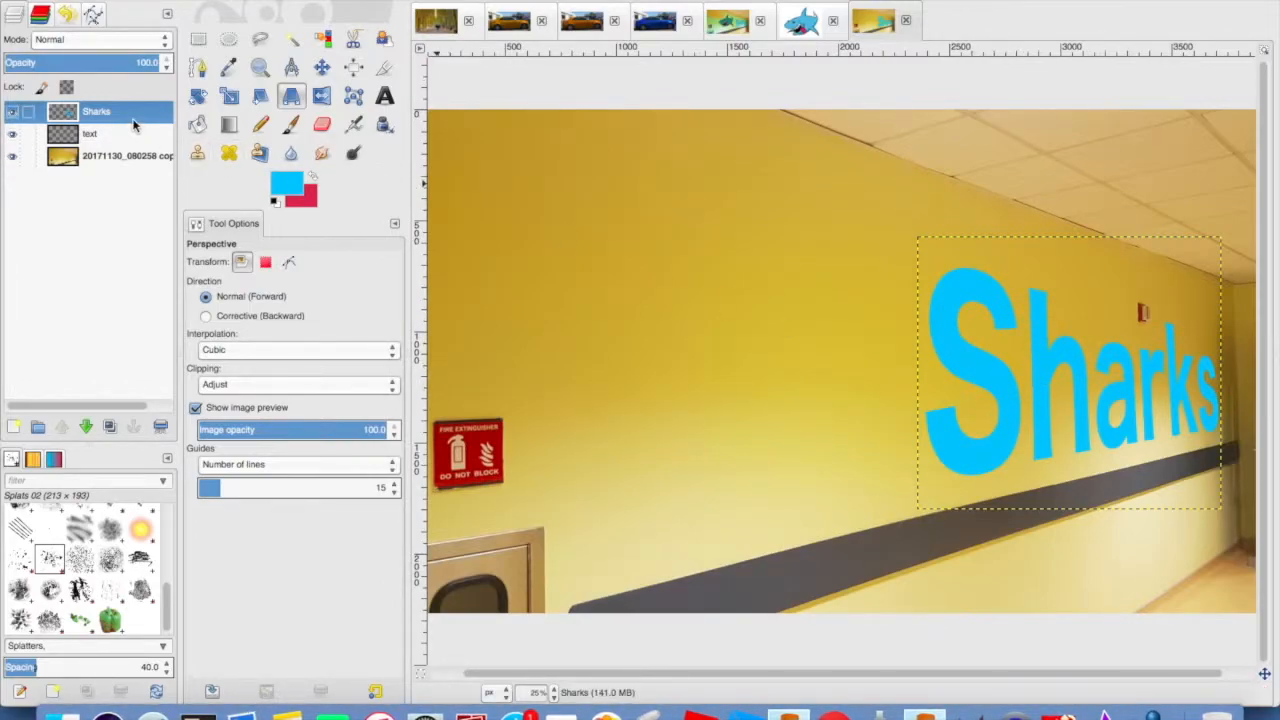
Try the Overlay blend mode on the Sharks layer, and set the mode to Hue
left_click(120, 41)
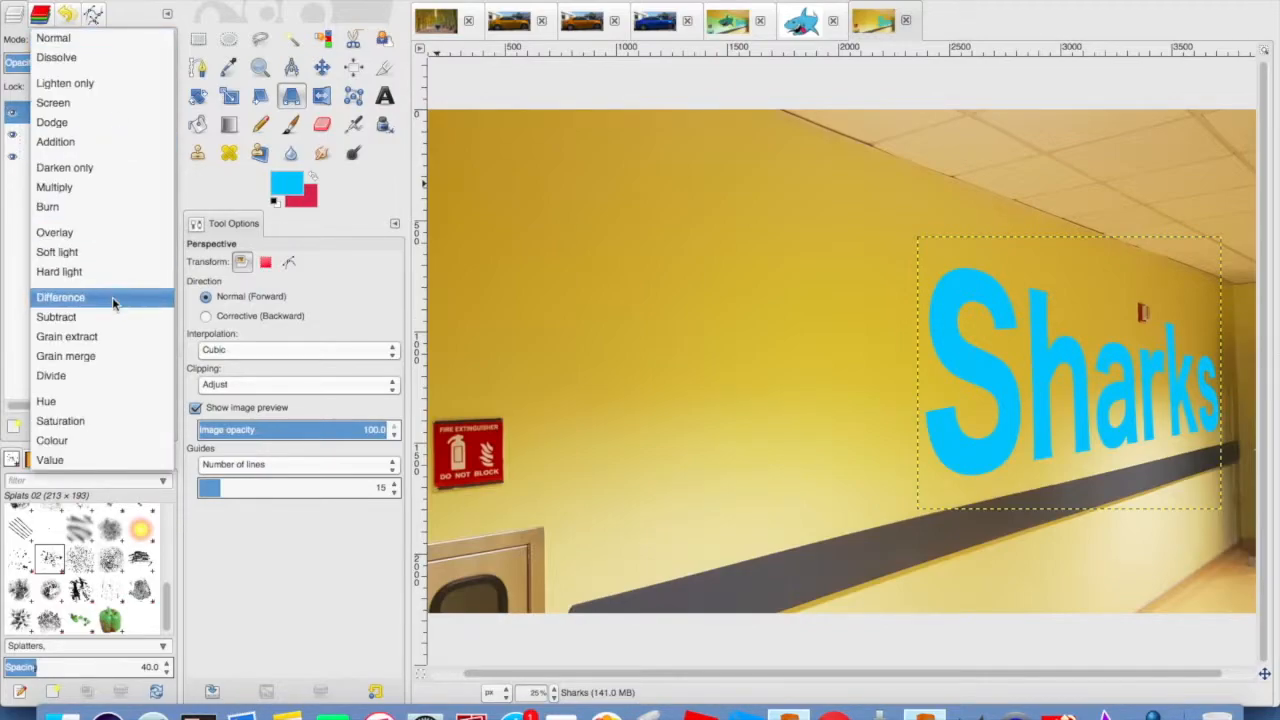
left_click(95, 234)
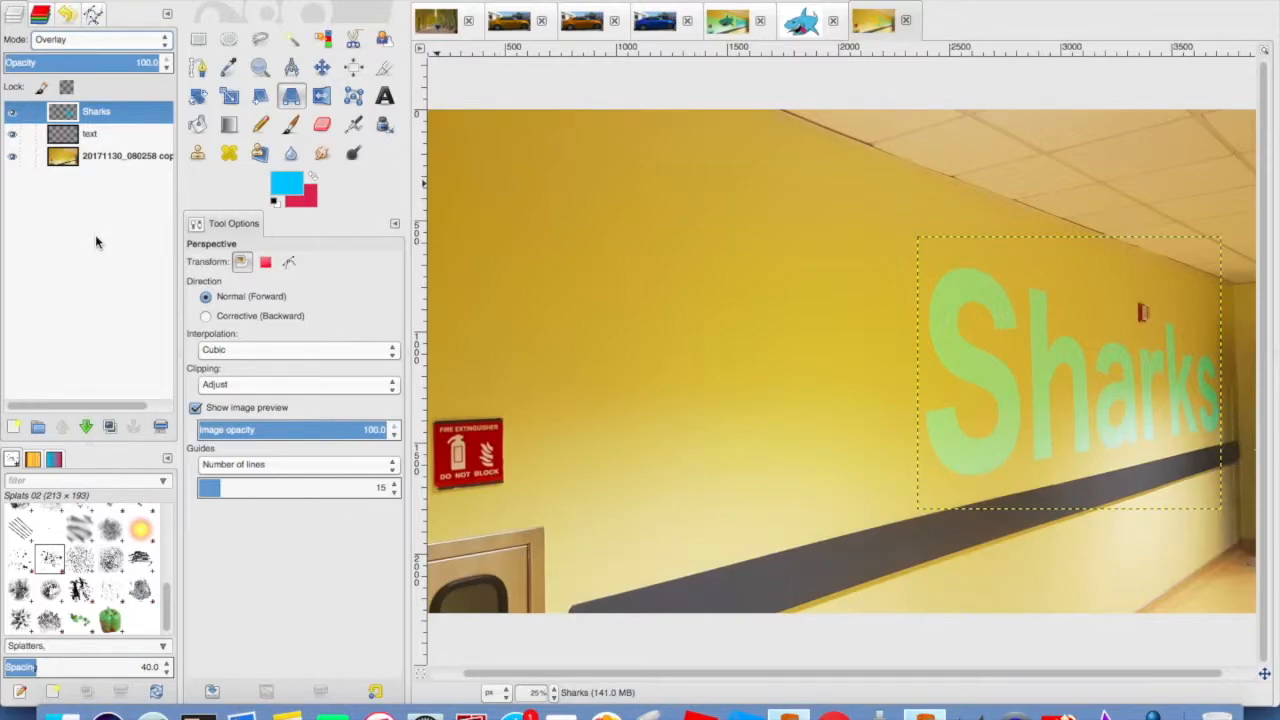
left_click(113, 42)
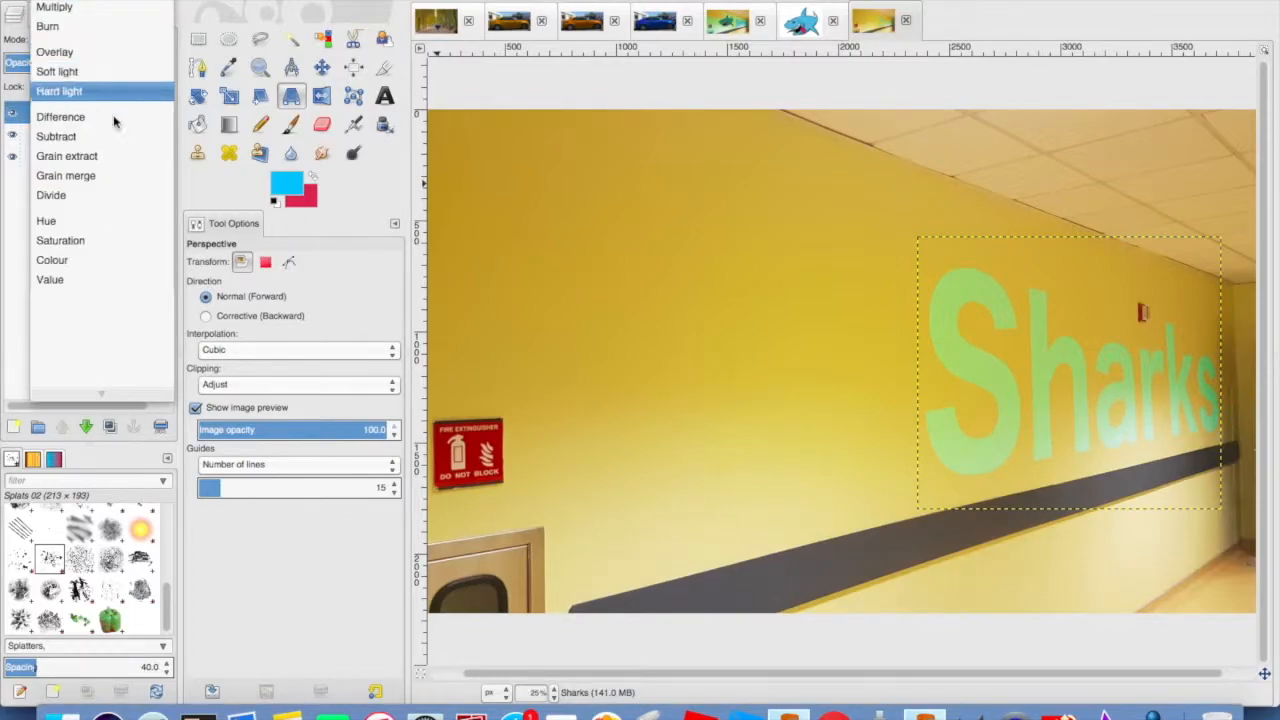
left_click(103, 221)
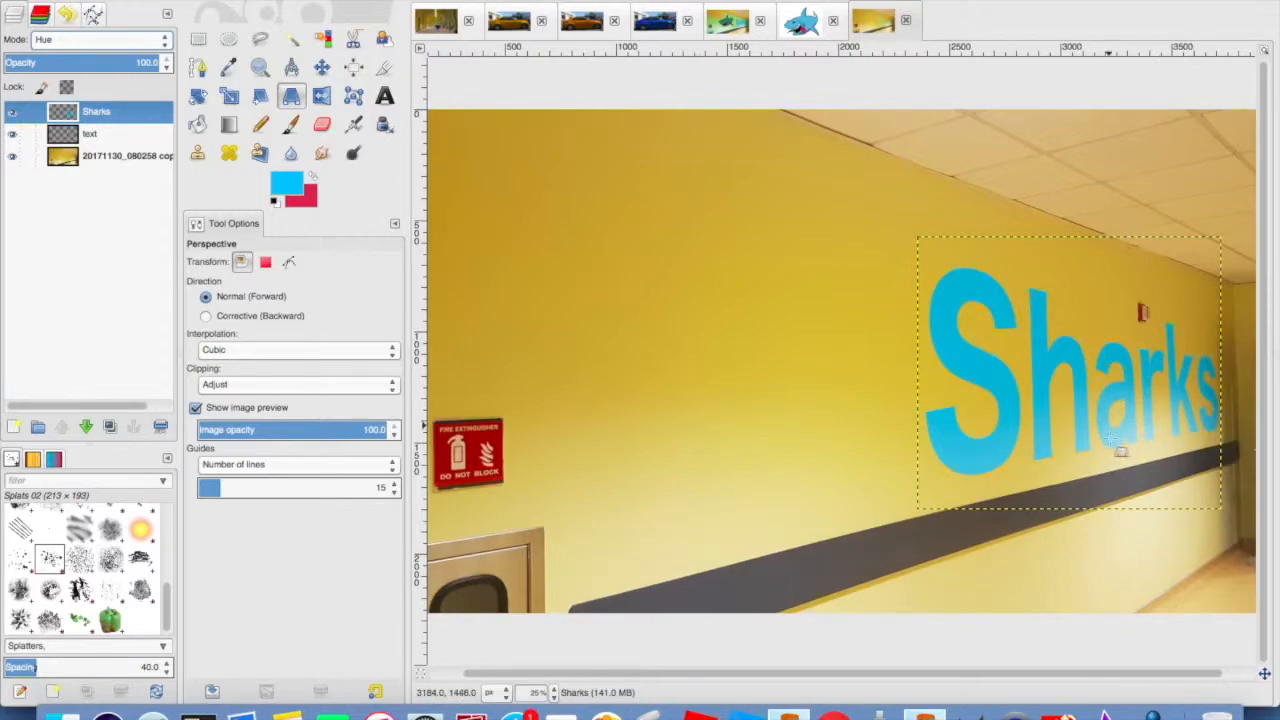
Hide the Sharks layer and show it again to compare the wall with and without the lettering
left_click(12, 112)
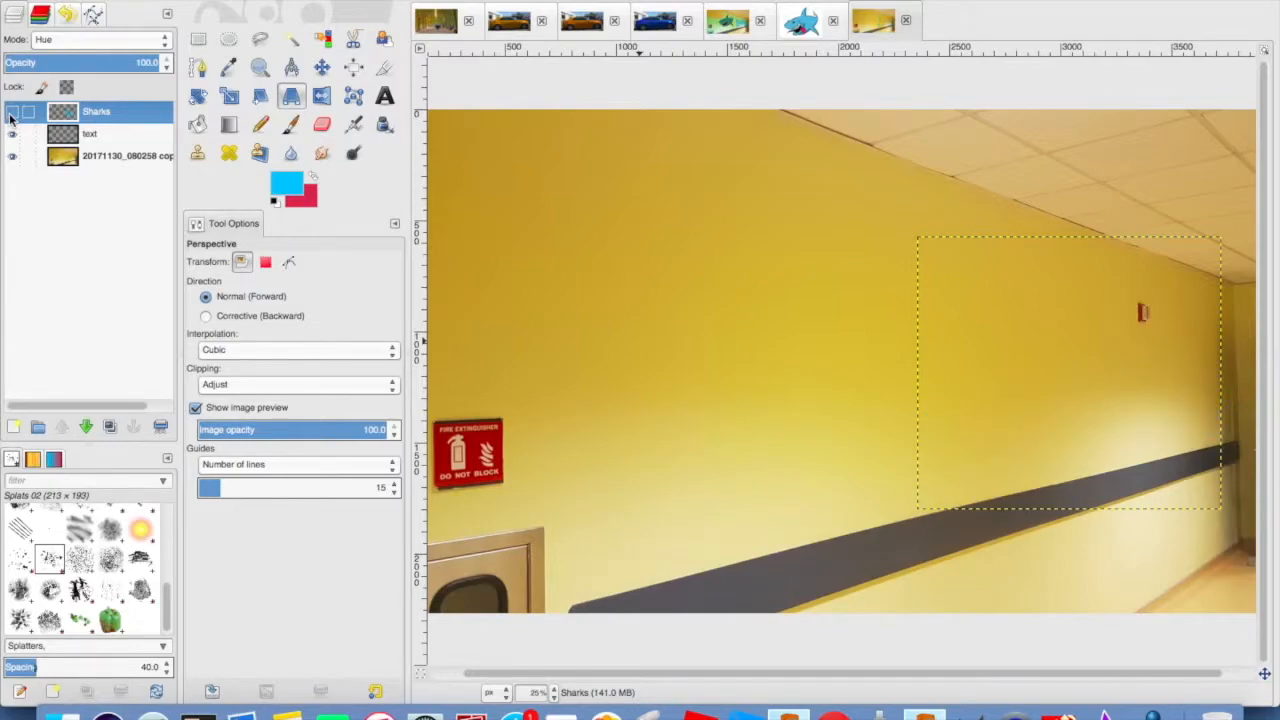
left_click(12, 113)
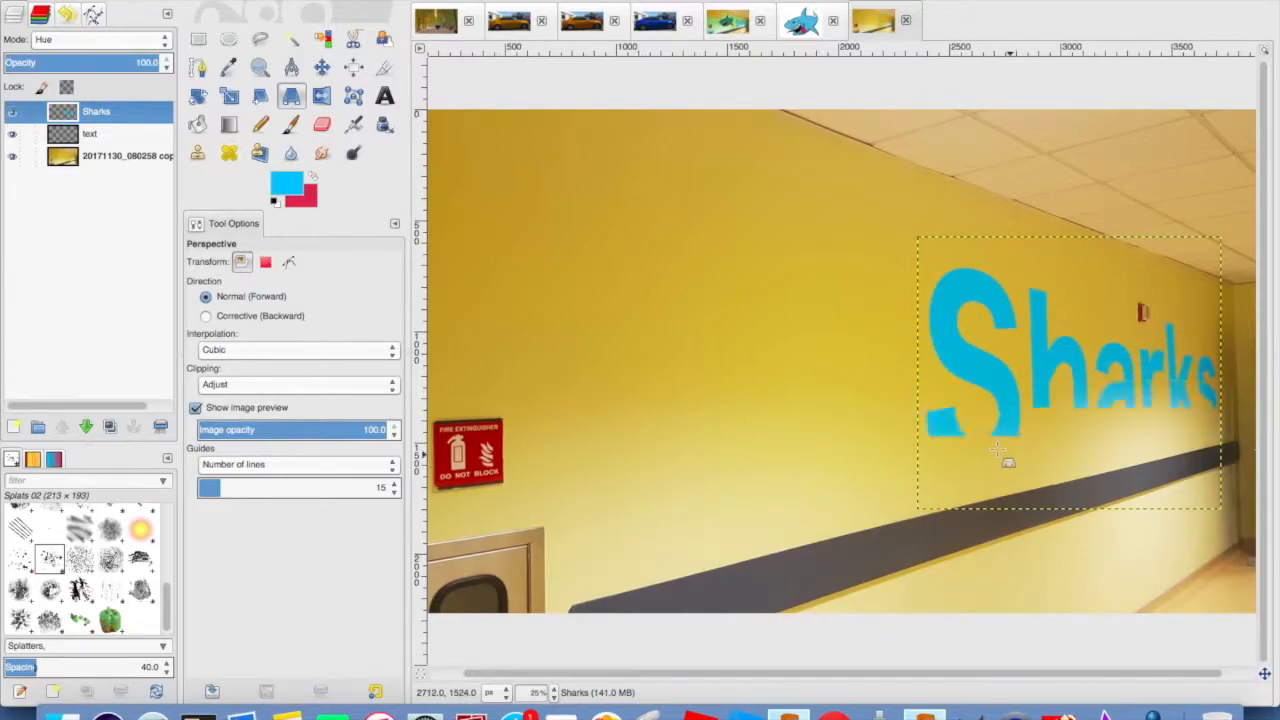
Try a Colour Balance adjustment on the Sharks layer with the midtones Cyan-Red level at 30
left_click(385, 1)
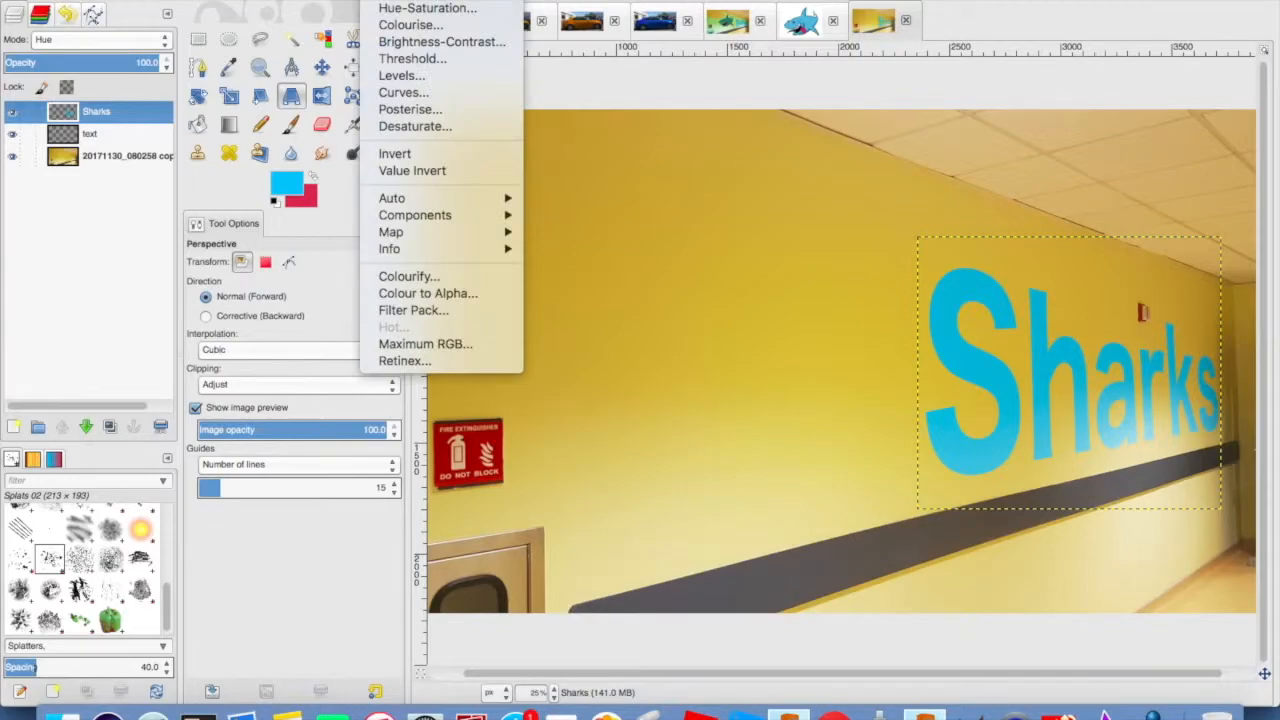
left_click(410, 0)
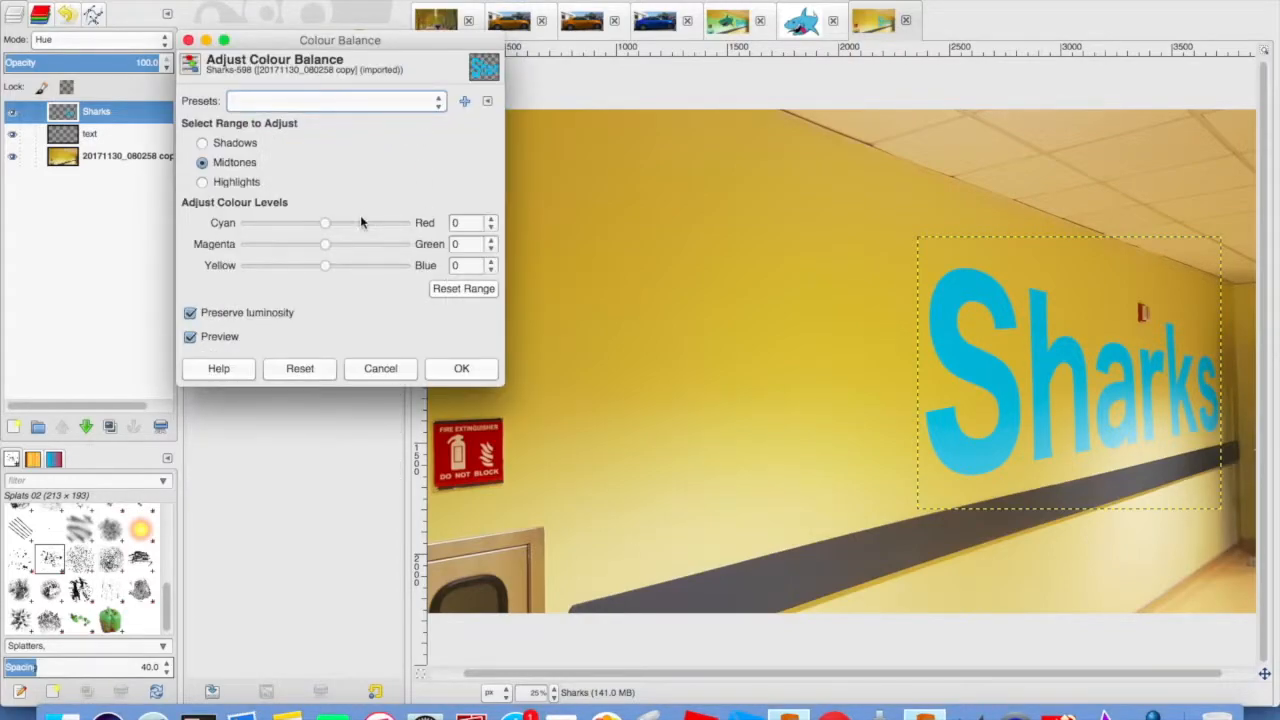
left_click(362, 222)
left_click(360, 222)
left_click(381, 222)
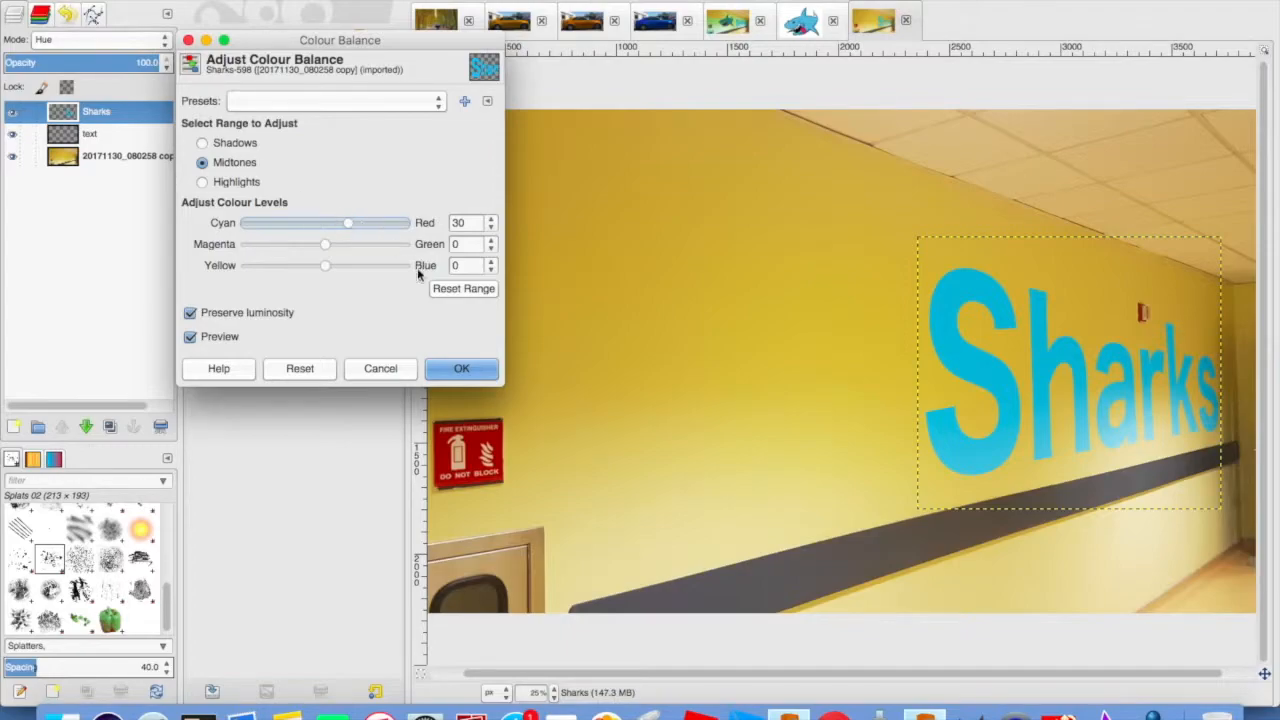
left_click(384, 372)
Try a Hue-Saturation adjustment on the Sharks layer with Overlap 15, Lightness -19 and Saturation 57
left_click(395, 1)
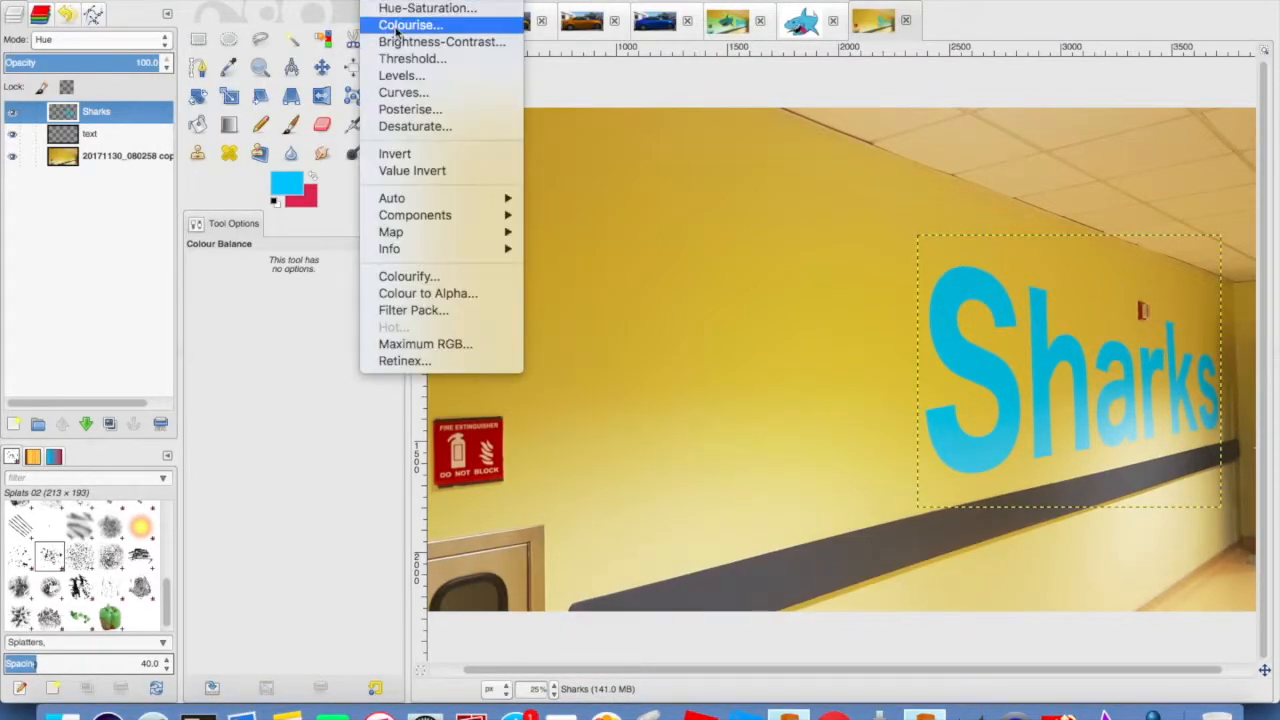
left_click(415, 8)
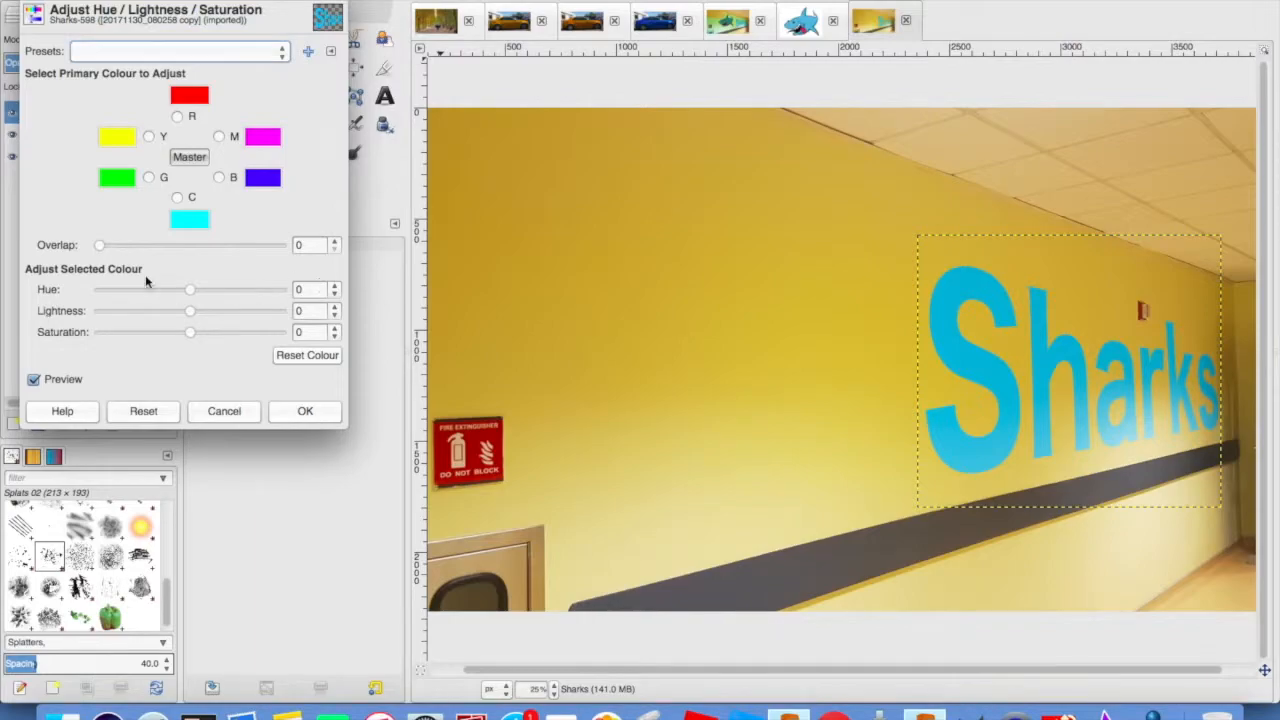
mouse_move(190, 292)
left_mouse_down()
mouse_move(274, 289)
mouse_move(100, 289)
mouse_move(189, 289)
left_mouse_up()
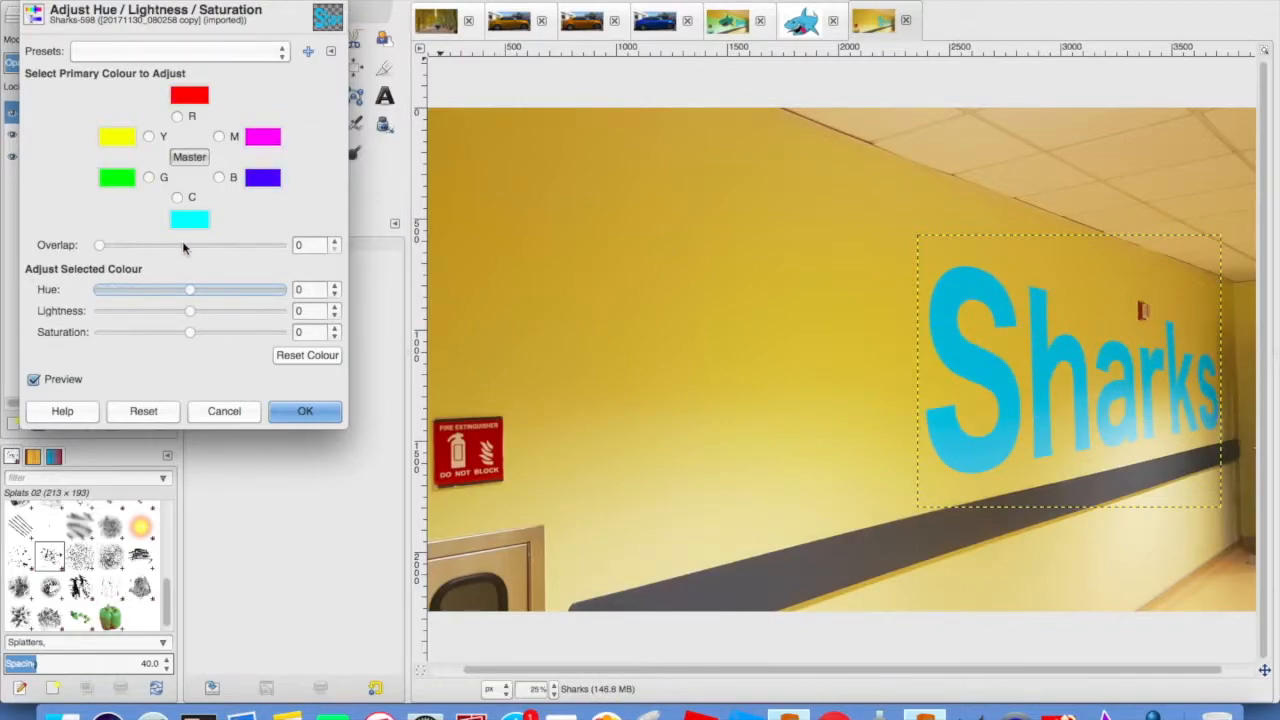
left_click_drag(189, 245, 182, 245)
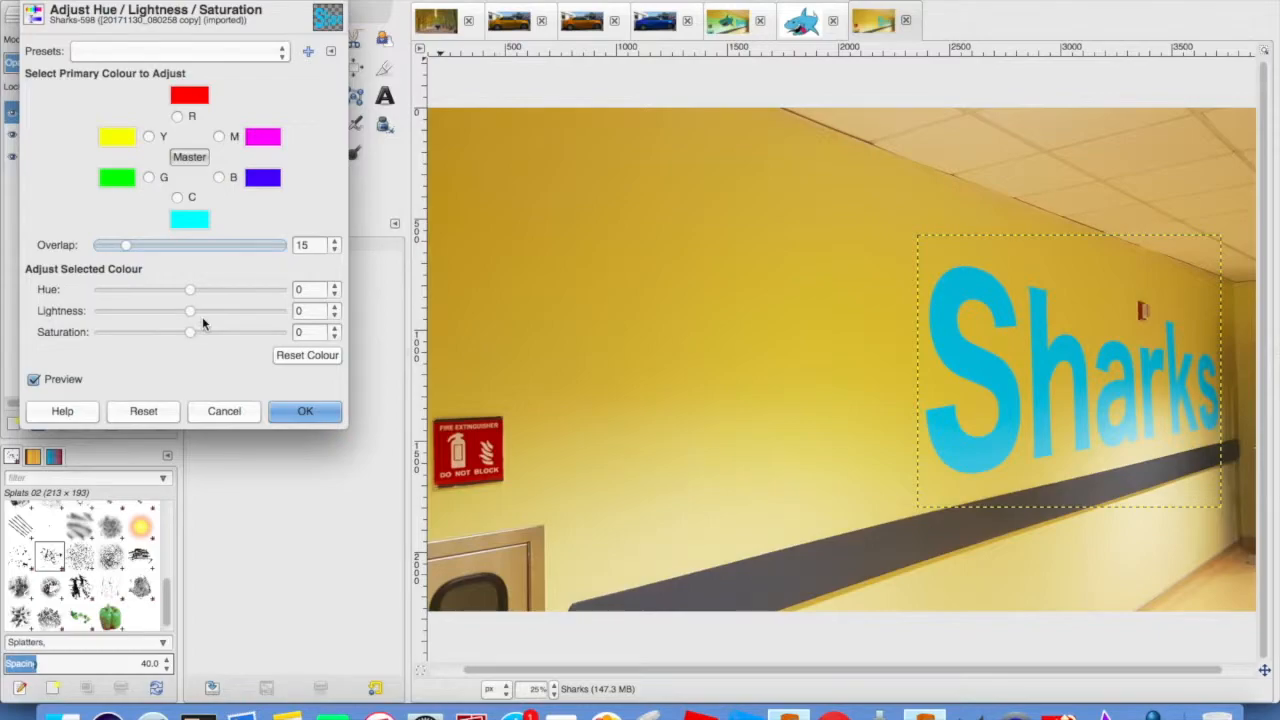
left_click_drag(190, 311, 241, 335)
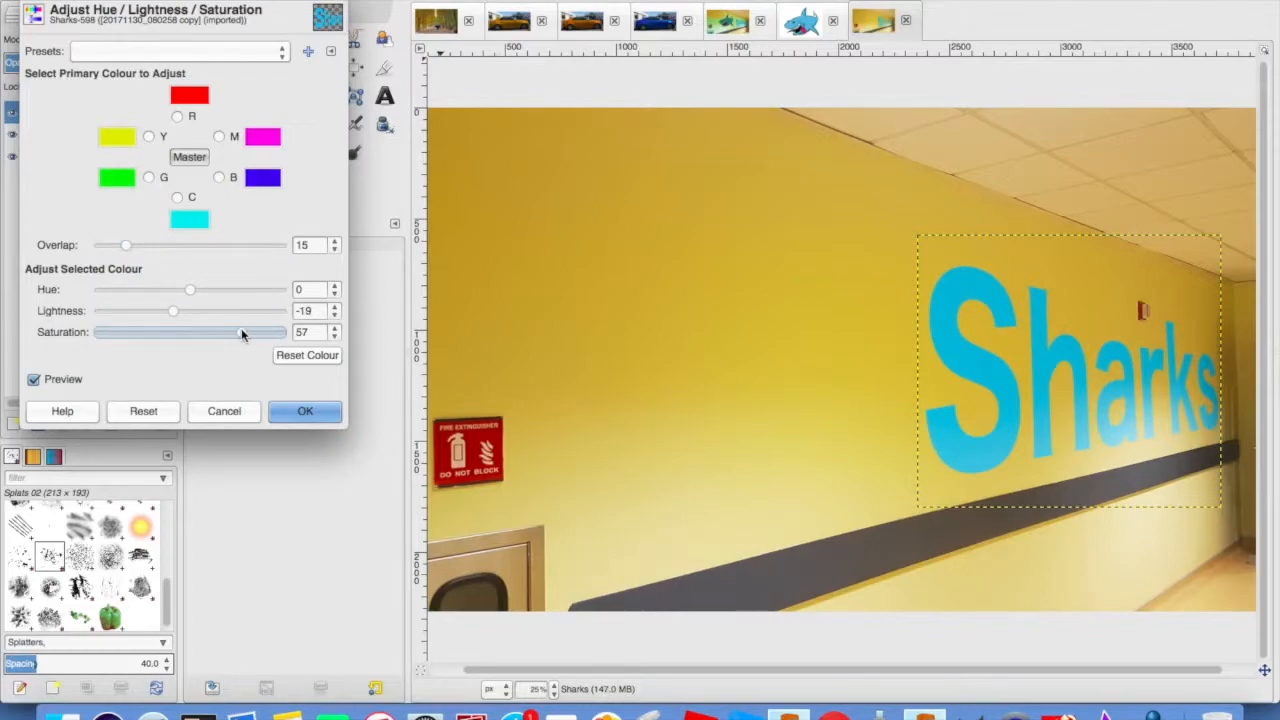
left_click(224, 409)
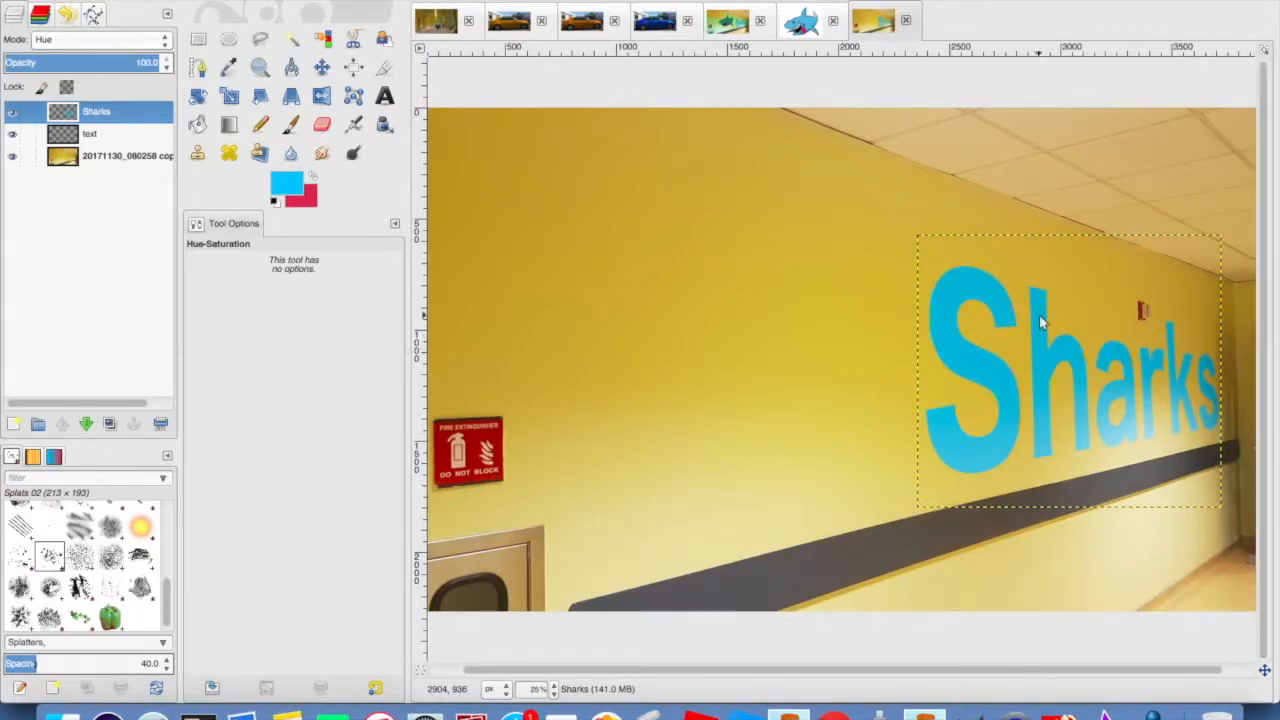
left_click(698, 296)
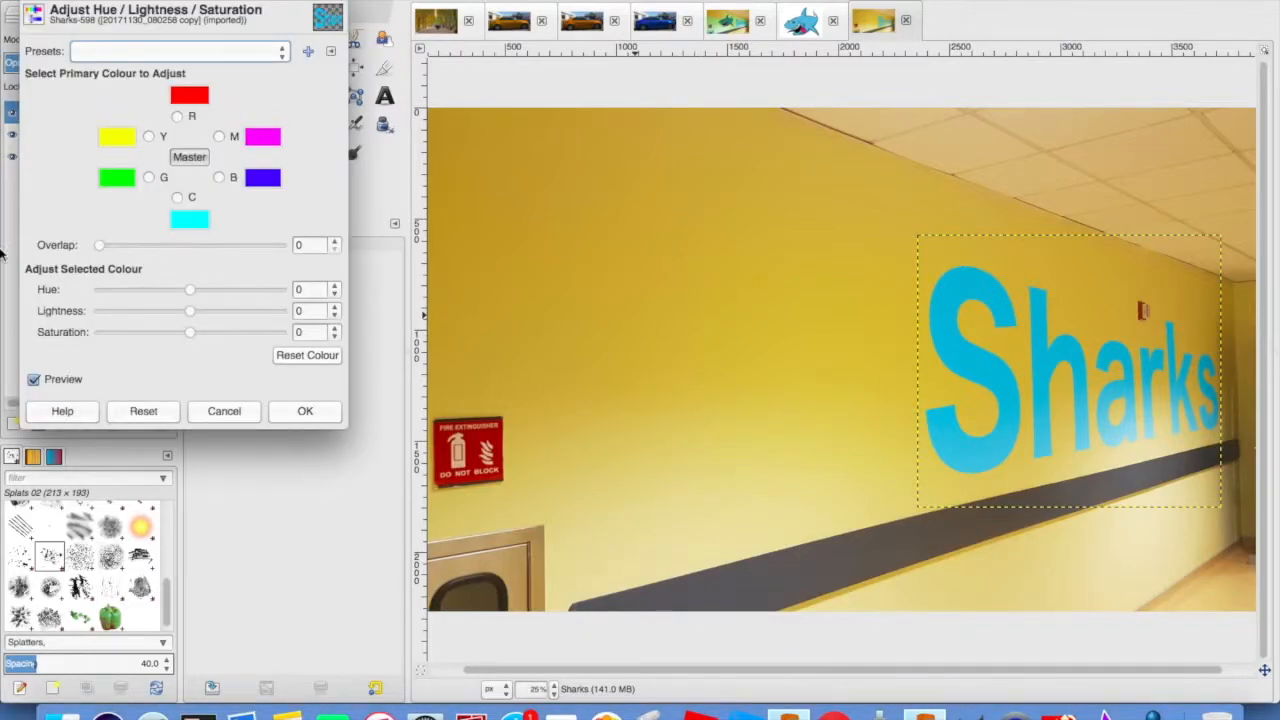
left_click(226, 410)
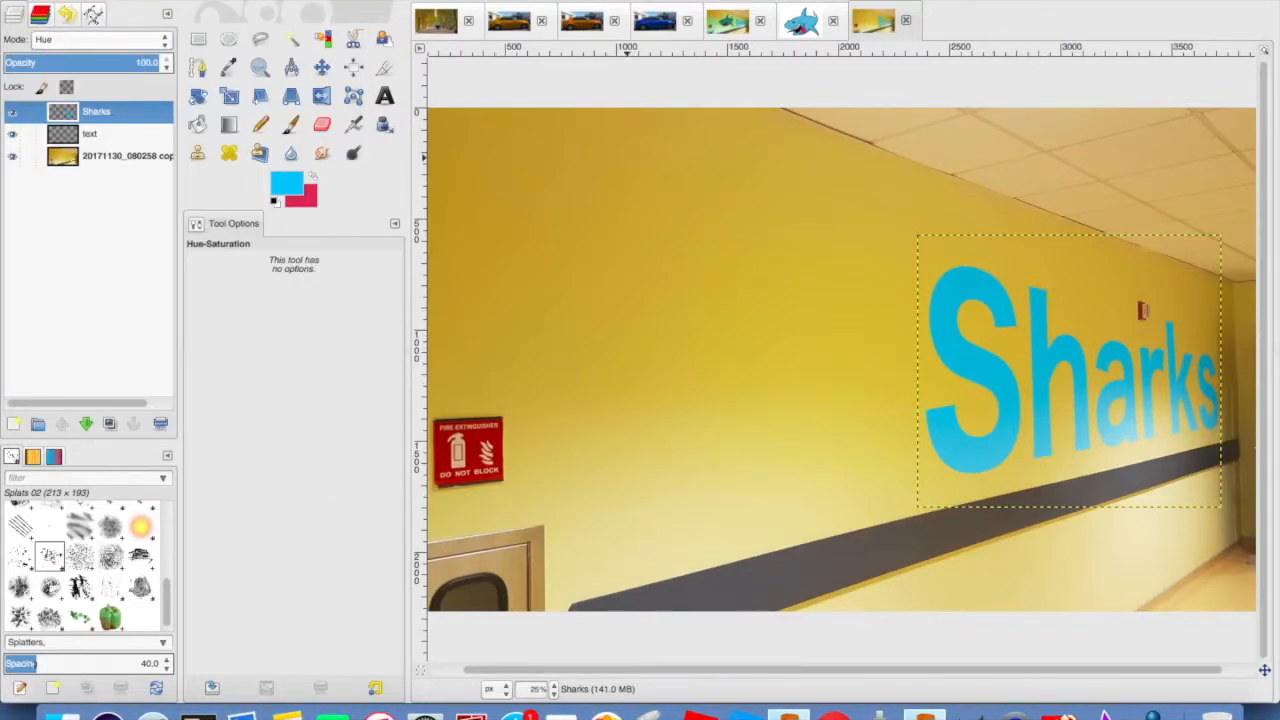
left_click(442, 1)
mouse_move(491, 1)
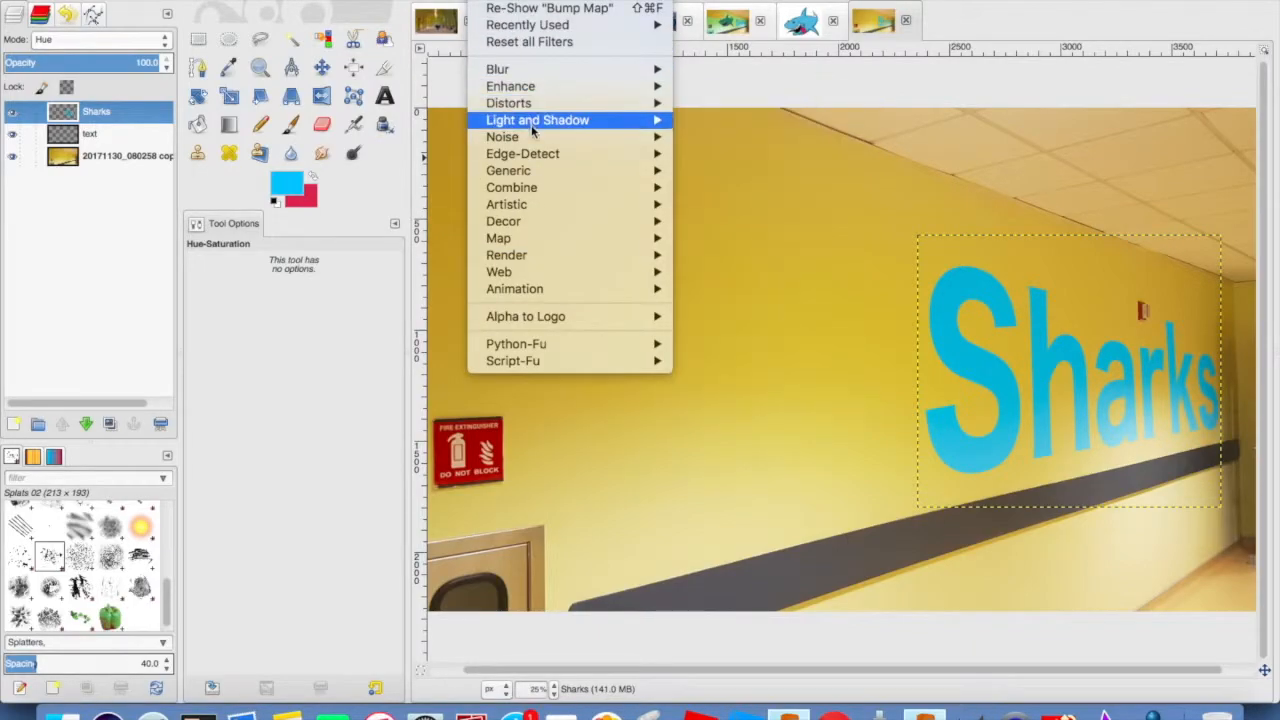
left_click(846, 211)
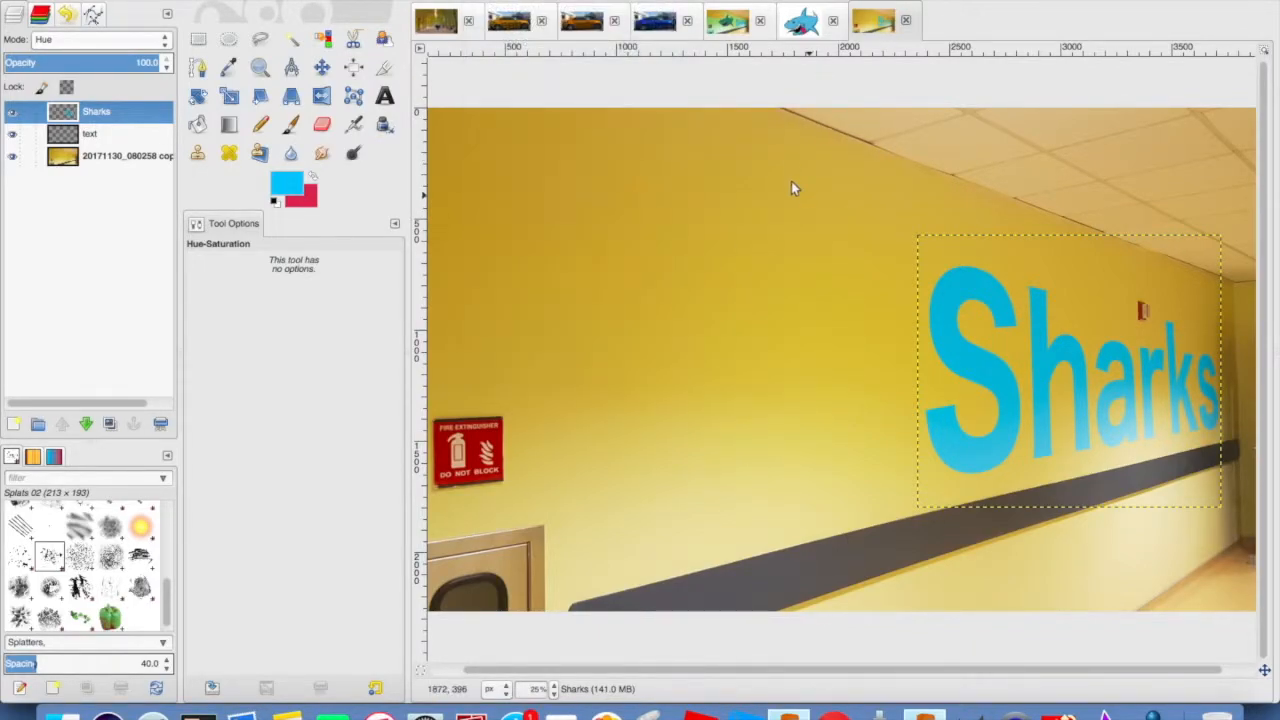
Switch to the shark clipart image and clear its existing selection
left_click(805, 22)
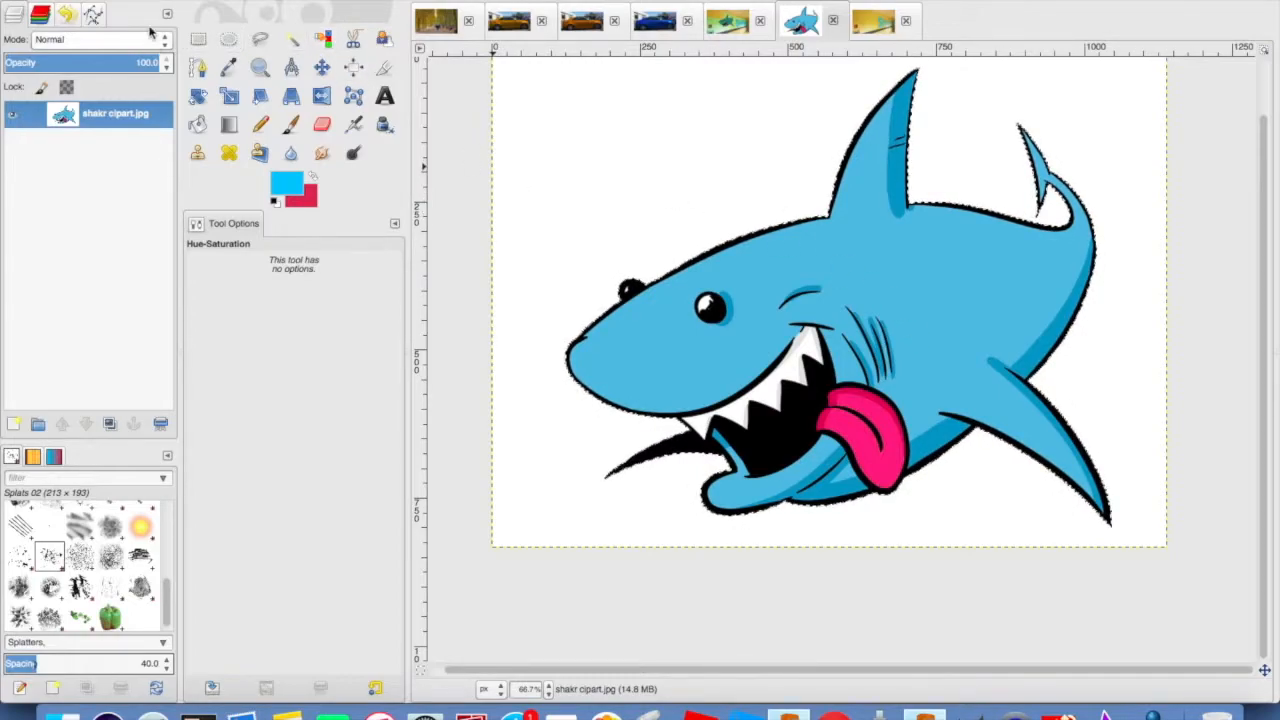
left_click(180, 1)
left_click(207, 9)
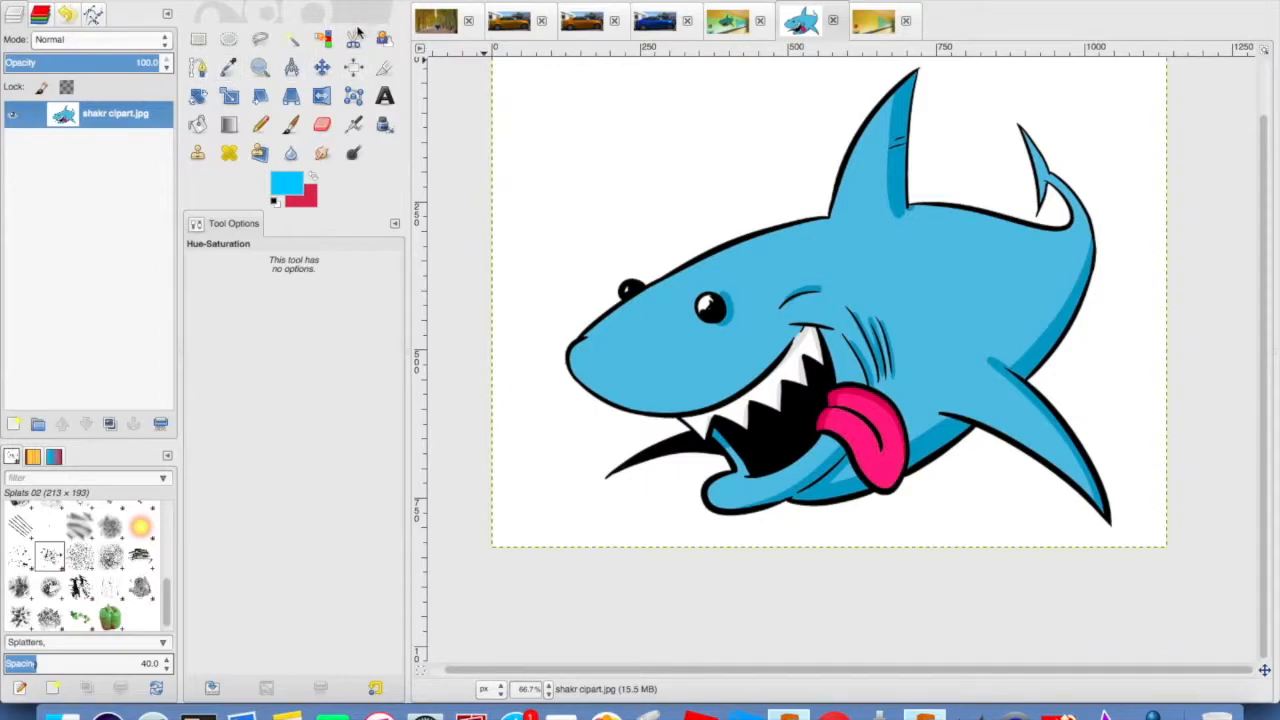
Select the white background around the shark with Fuzzy Select and invert the selection so it covers the shark
left_click(291, 38)
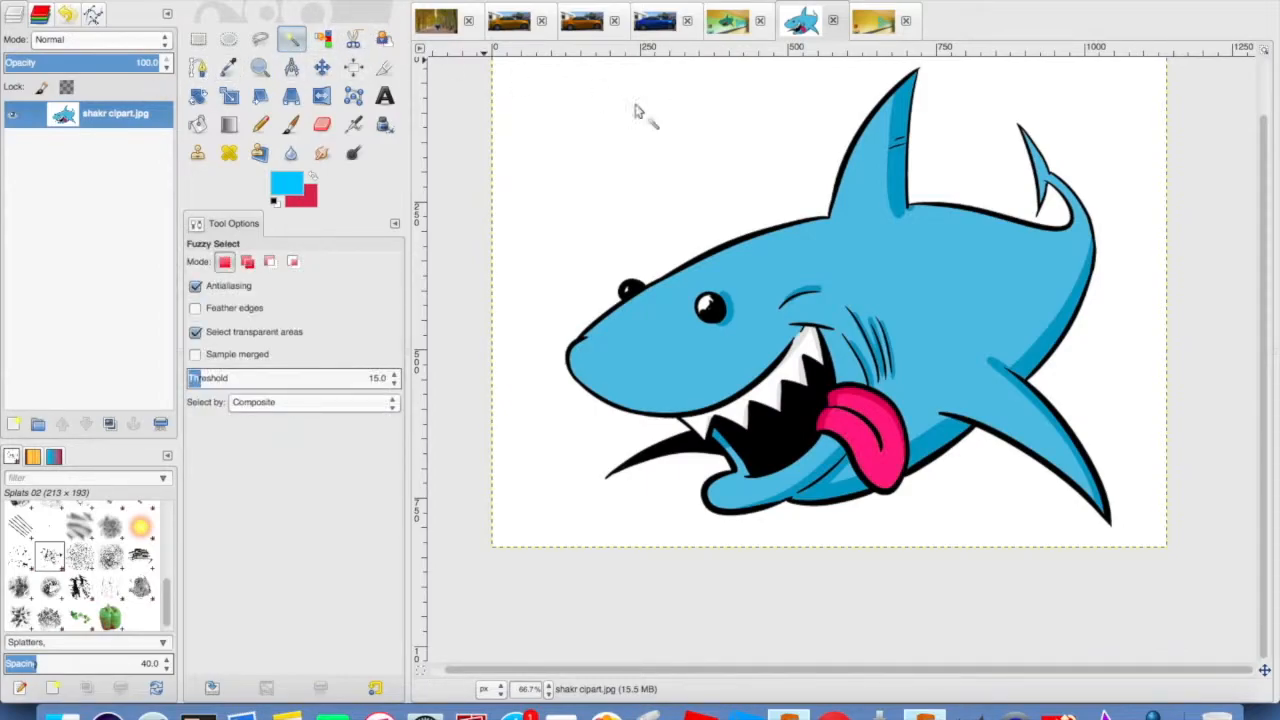
left_click(752, 160)
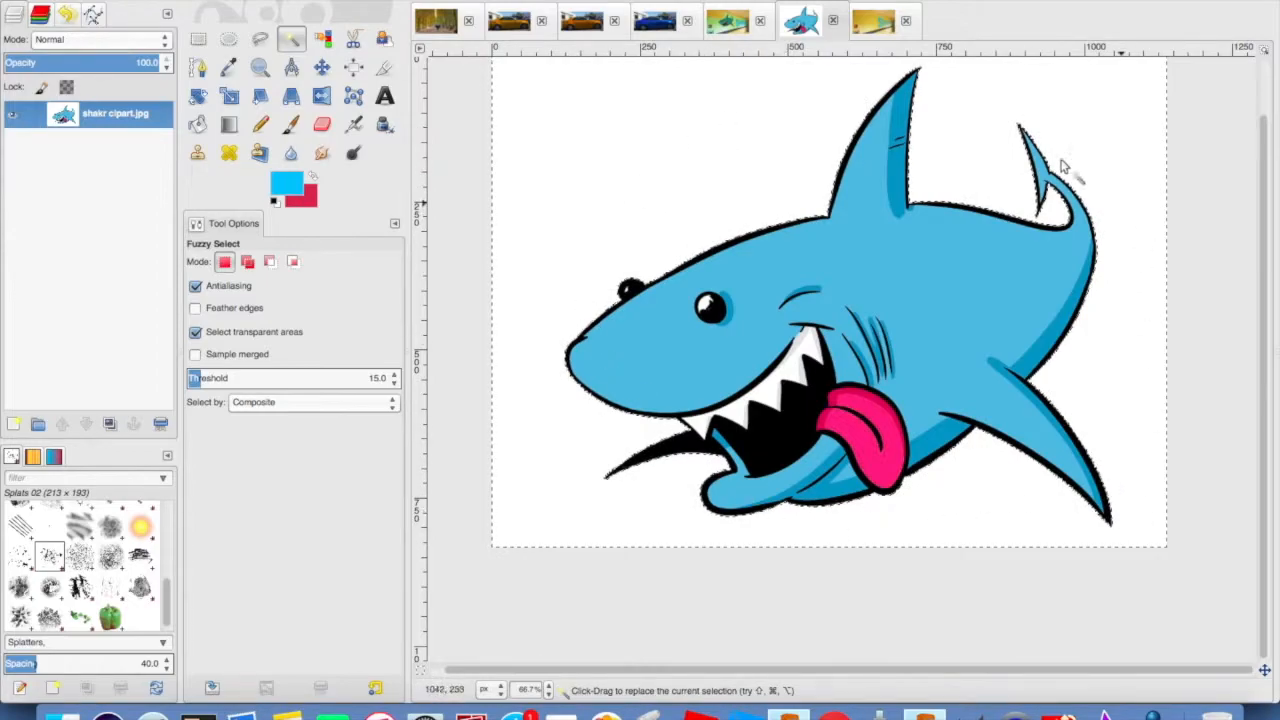
left_click(200, 1)
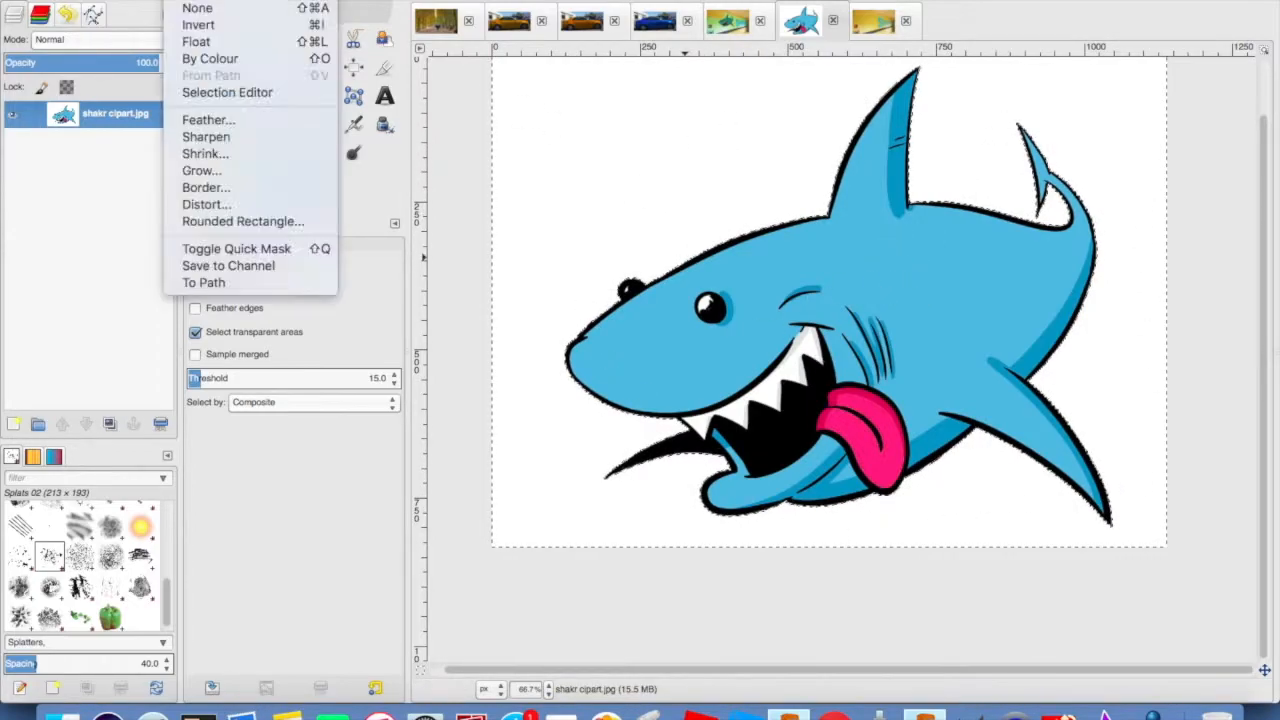
left_click(208, 28)
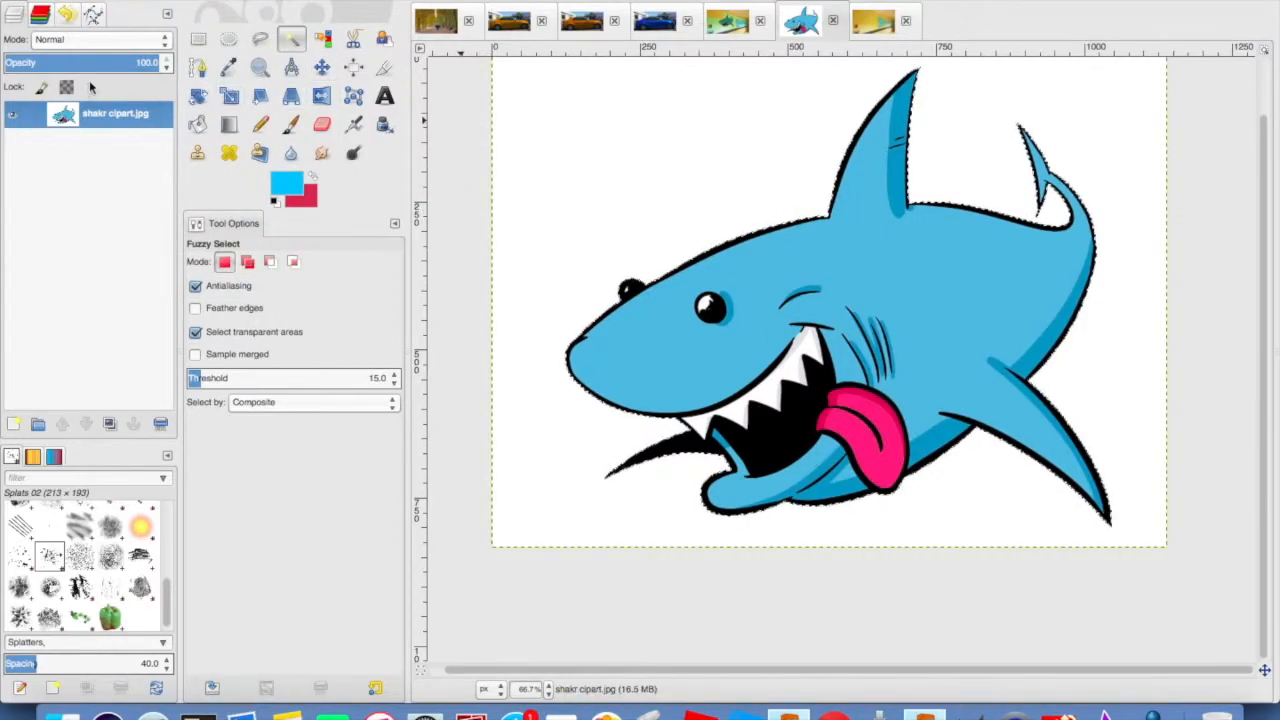
Convert the shark selection into a path and return to the layer list
left_click(90, 14)
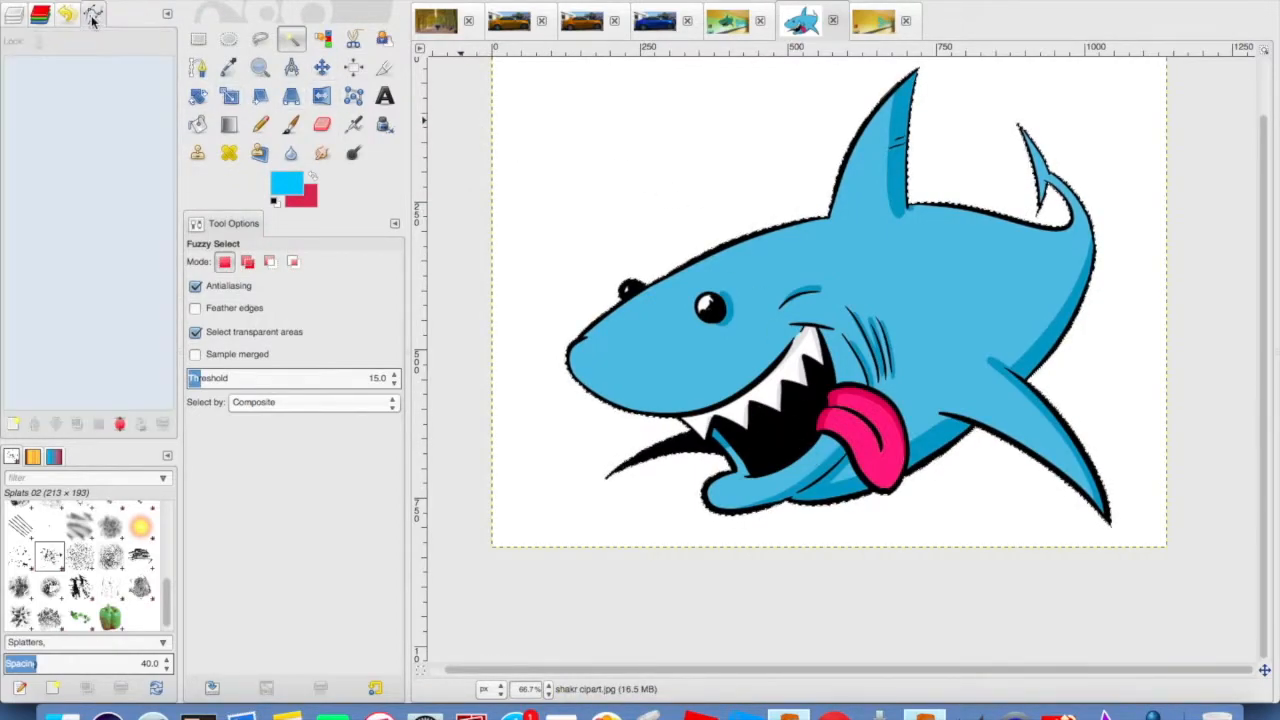
left_click(118, 424)
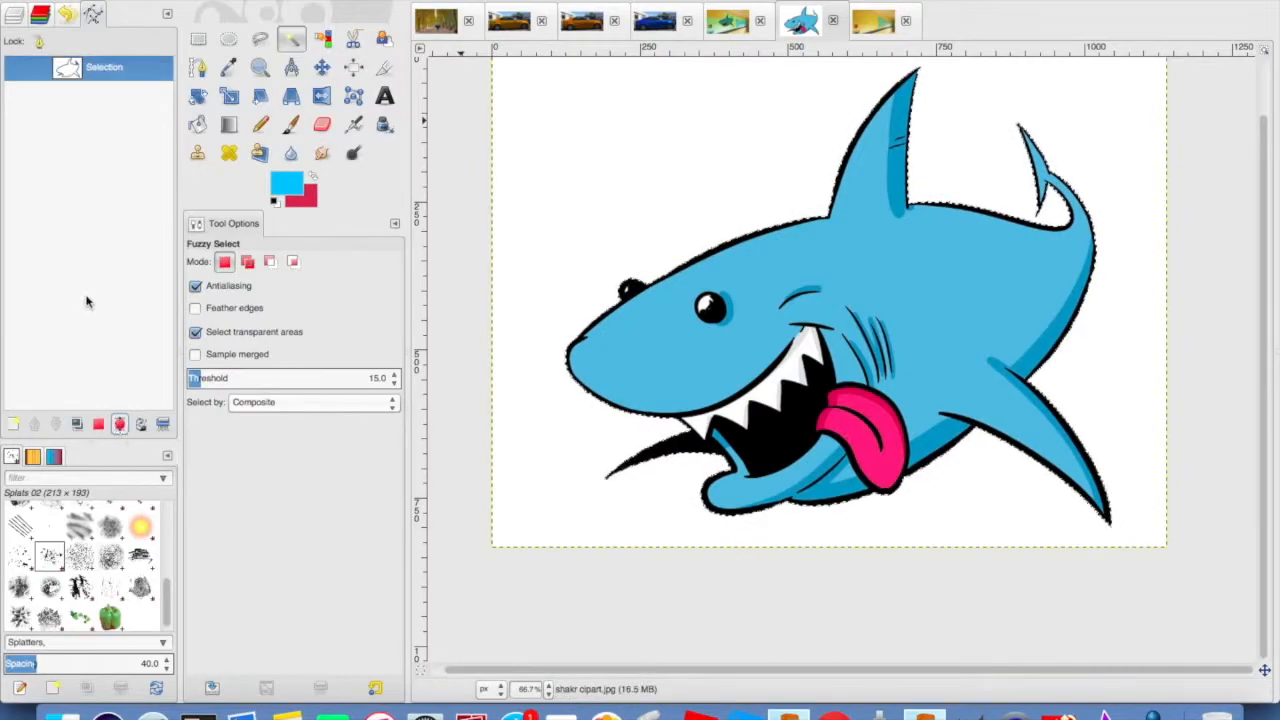
left_click(14, 14)
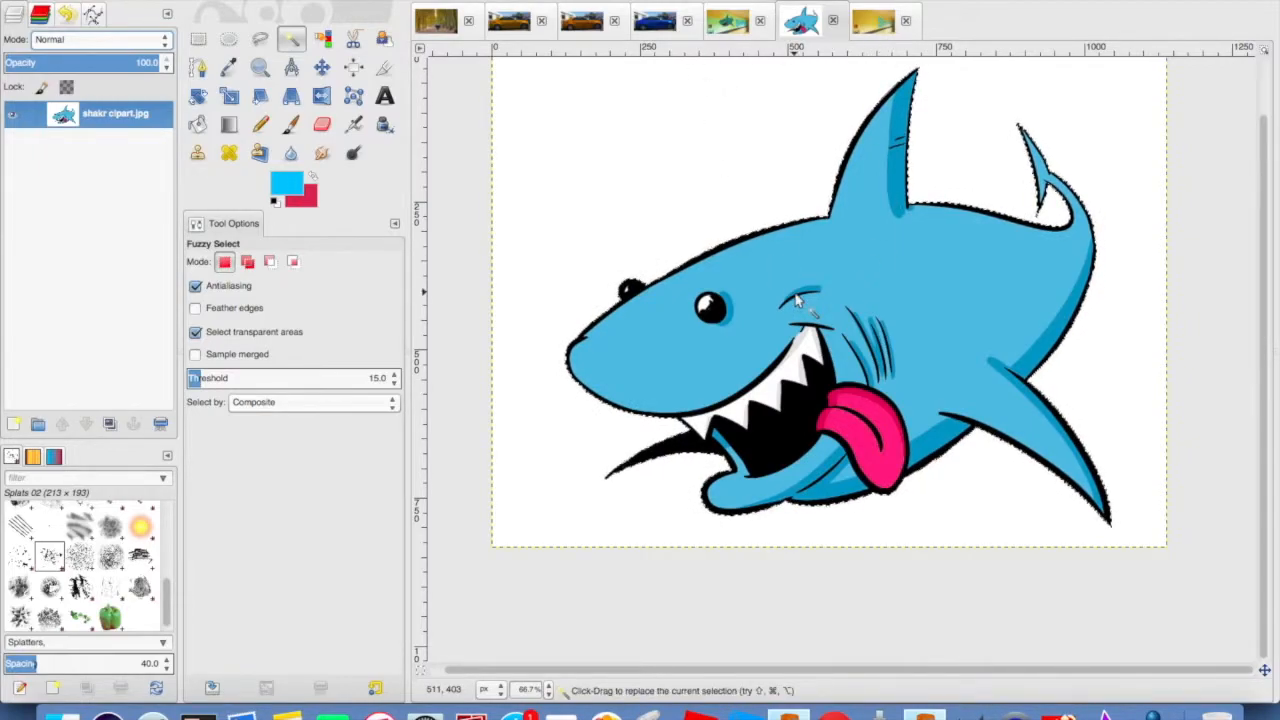
Copy the selected shark and switch to the hallway wall image
key("super+c")
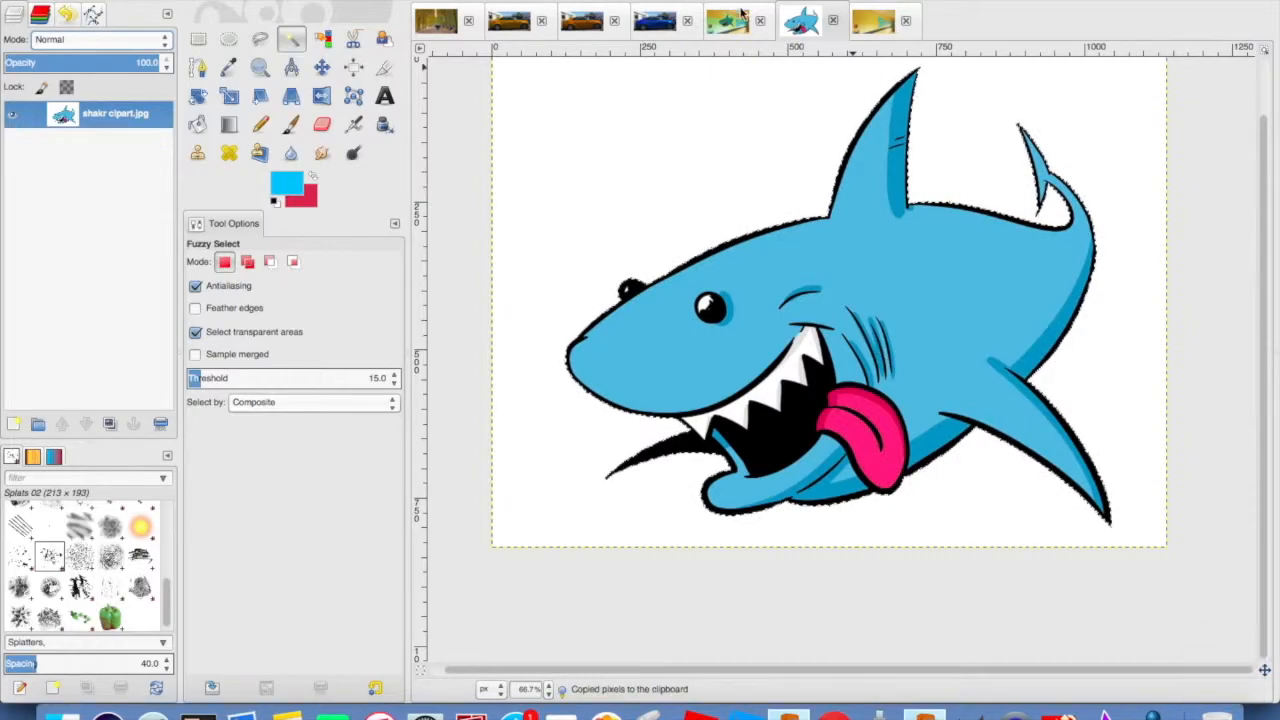
left_click(873, 20)
Try pasting the shark while the Sharks layer is active, and undo the paste
key("super+v")
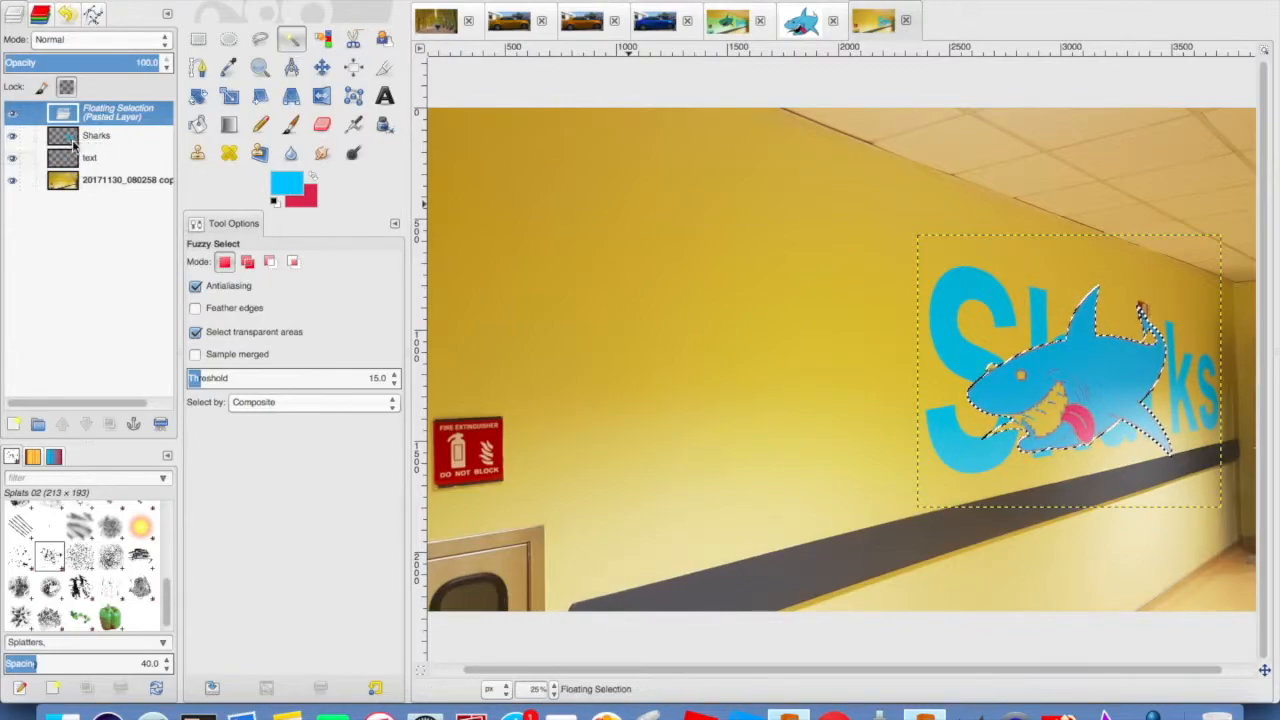
mouse_move(72, 145)
left_mouse_down()
mouse_move(67, 127)
mouse_move(73, 146)
left_mouse_up()
key("super+z")
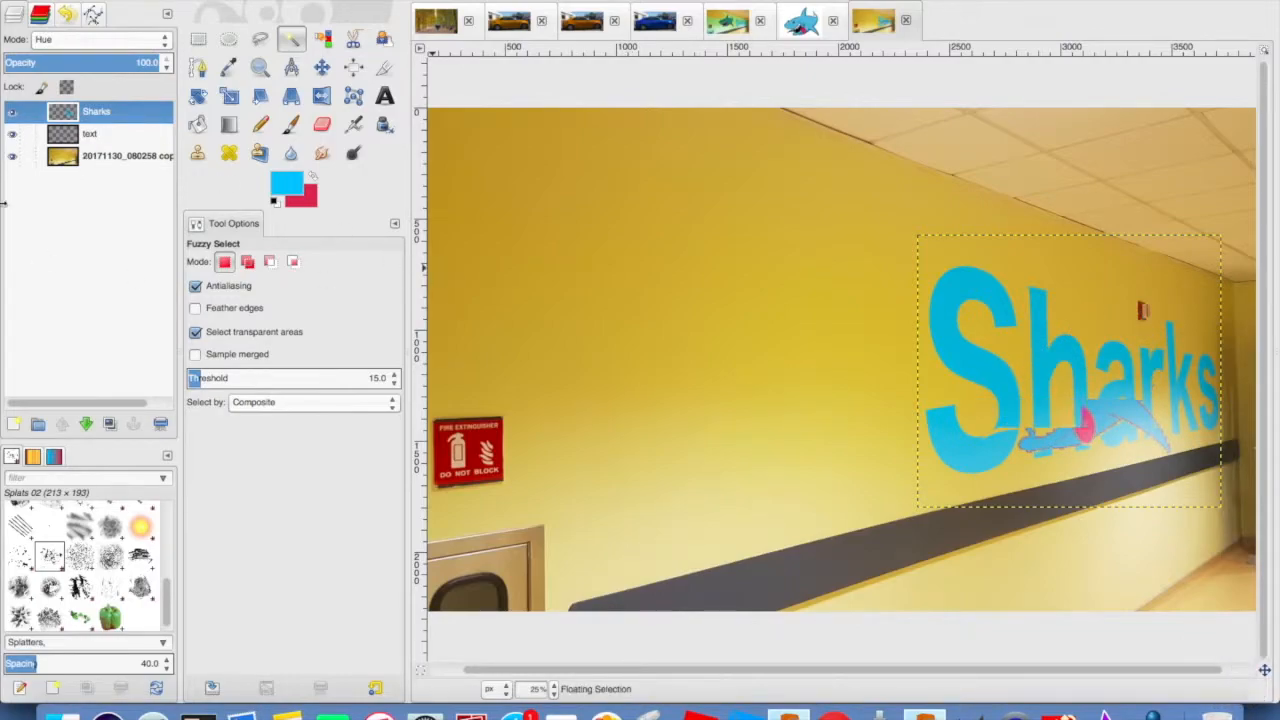
Raise the text layer above the Sharks layer and paste the shark into it, placing the shark on the empty wall before the lettering
left_click_drag(63, 140, 75, 110)
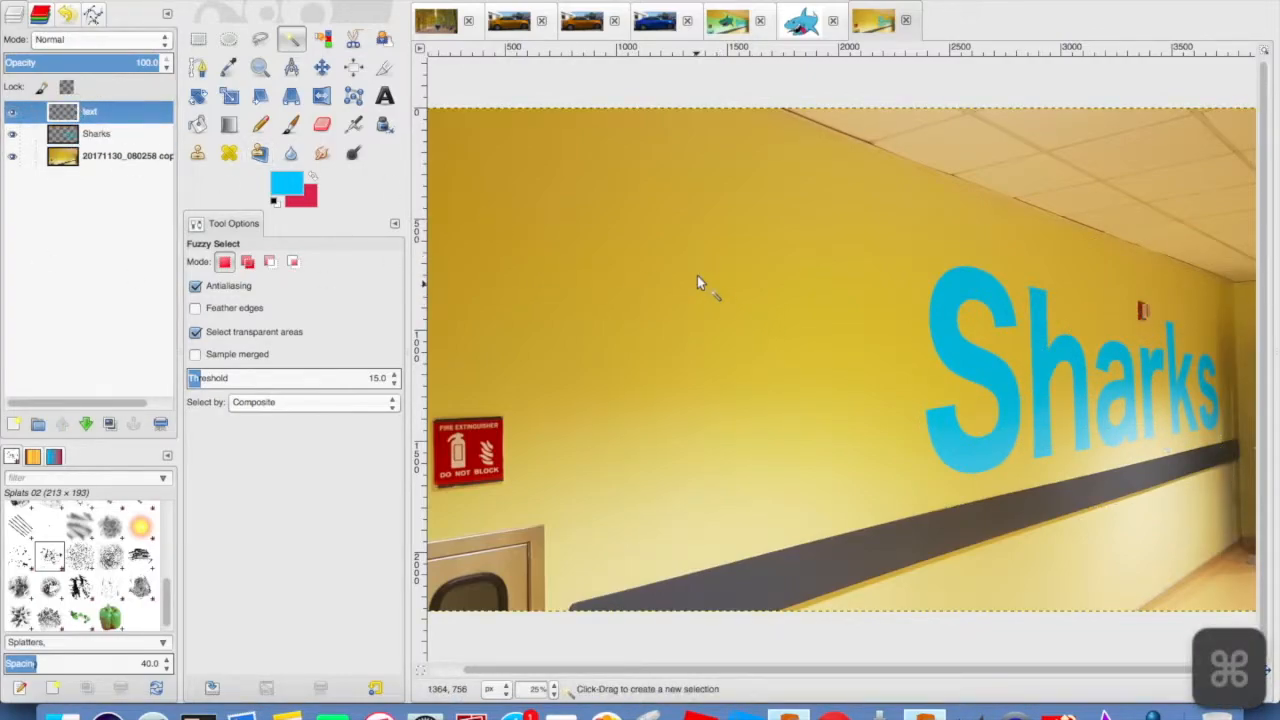
key("super+v")
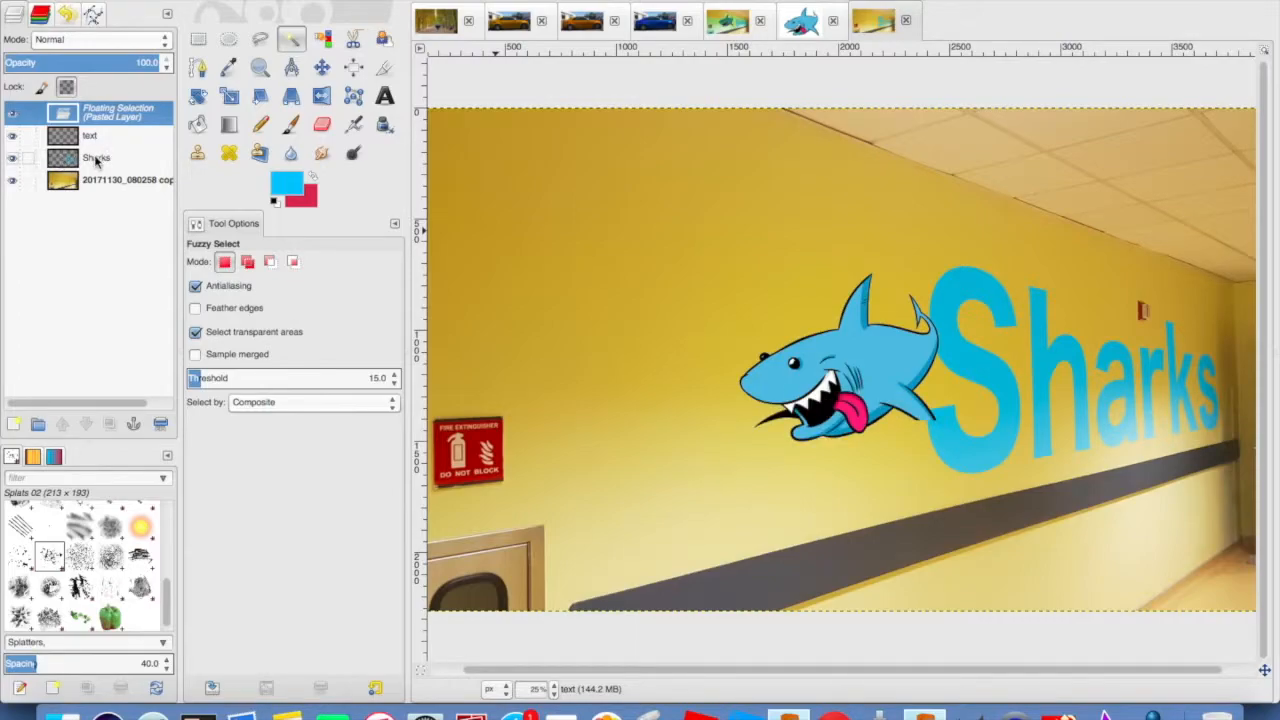
left_click(321, 68)
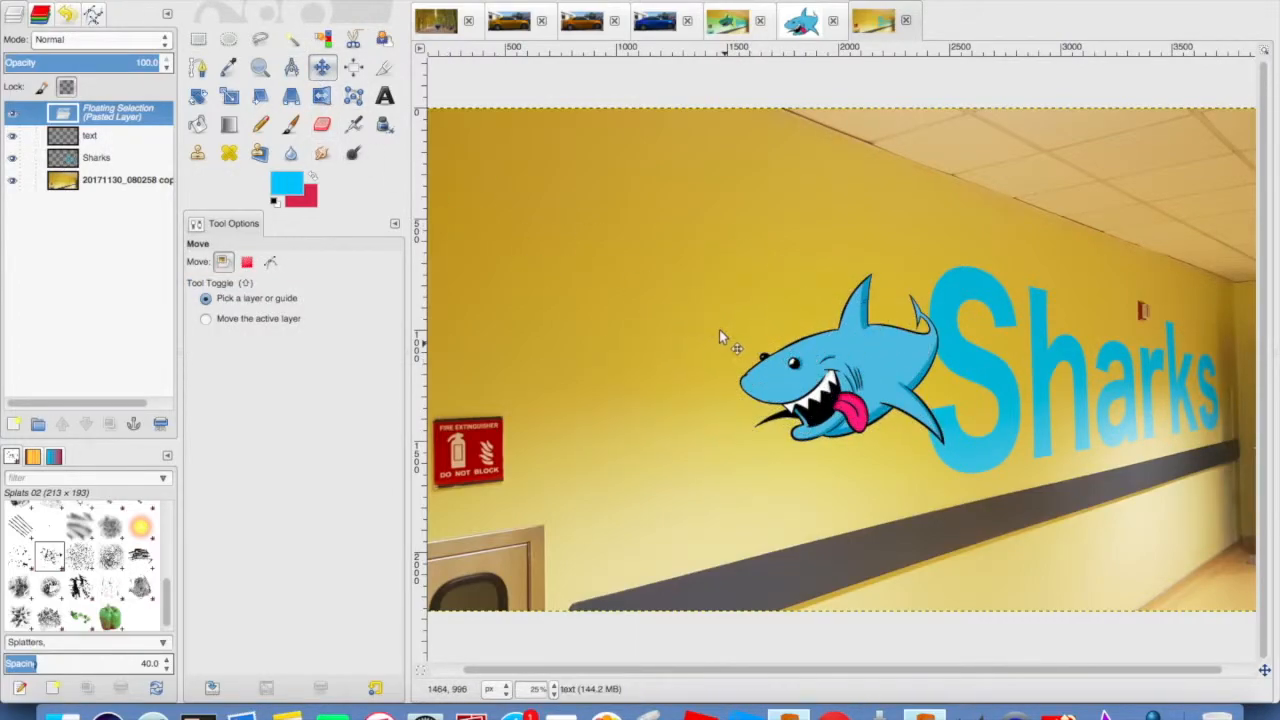
left_click_drag(850, 356, 719, 329)
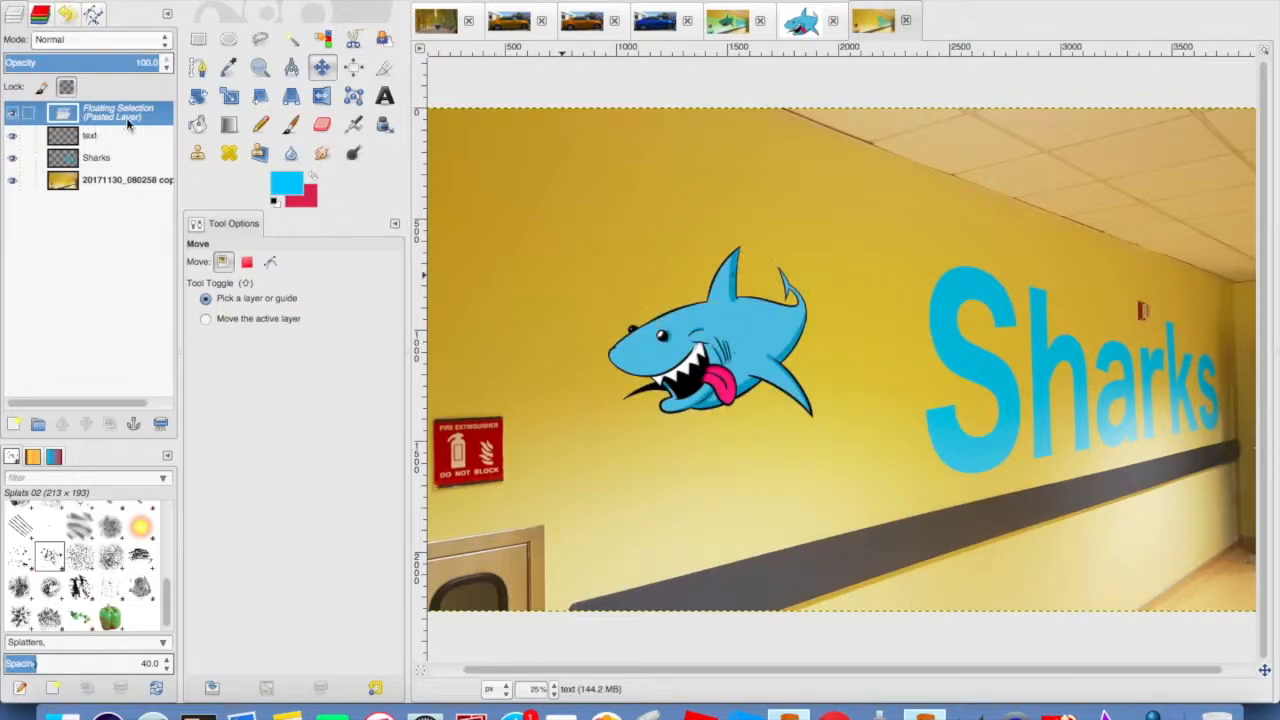
Enlarge and skew the floating shark with Perspective, making its head end taller so it follows the wall's receding angle, and apply the transform
left_click(291, 96)
left_click(755, 376)
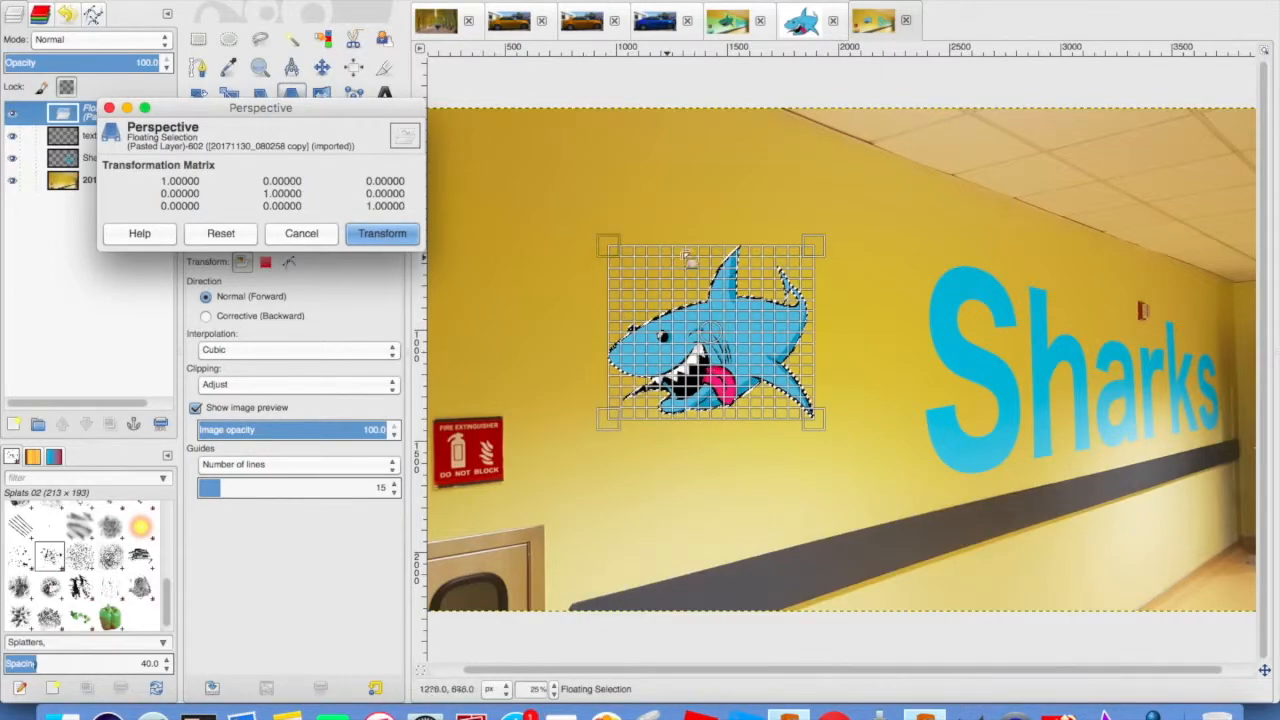
left_click_drag(616, 236, 647, 120)
left_click_drag(880, 230, 875, 219)
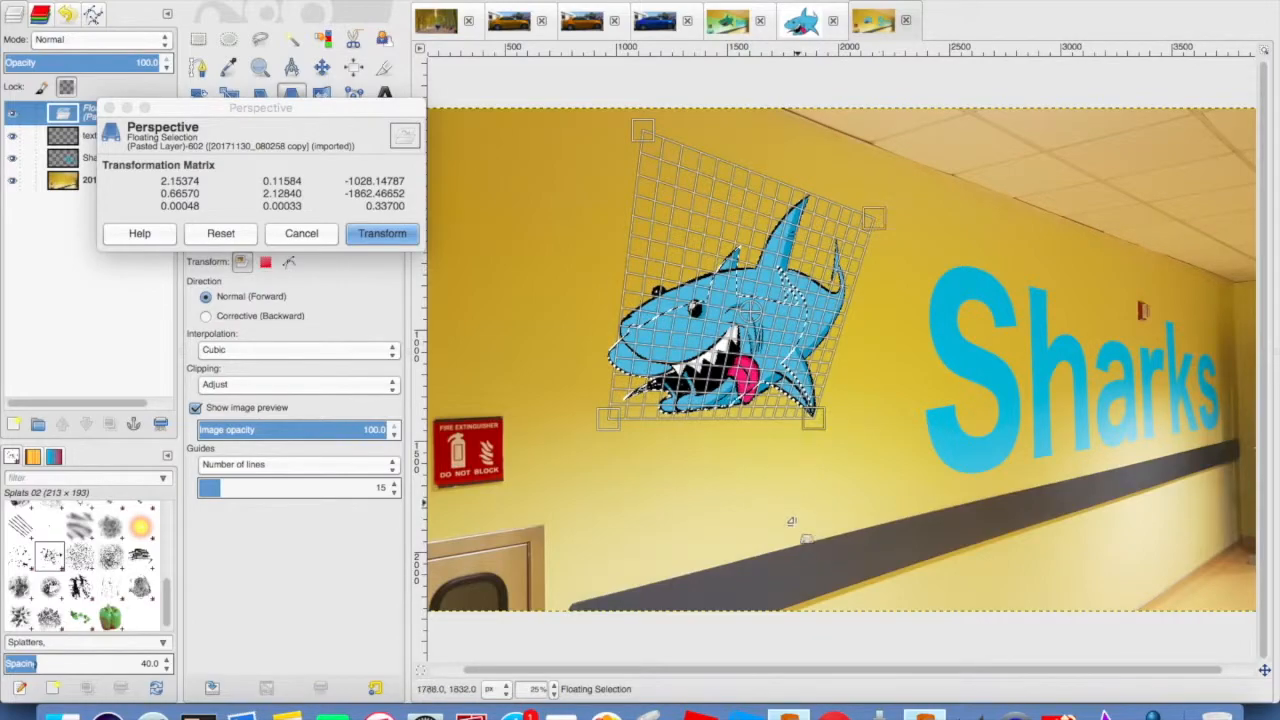
left_click_drag(815, 416, 817, 417)
left_click_drag(884, 499, 891, 466)
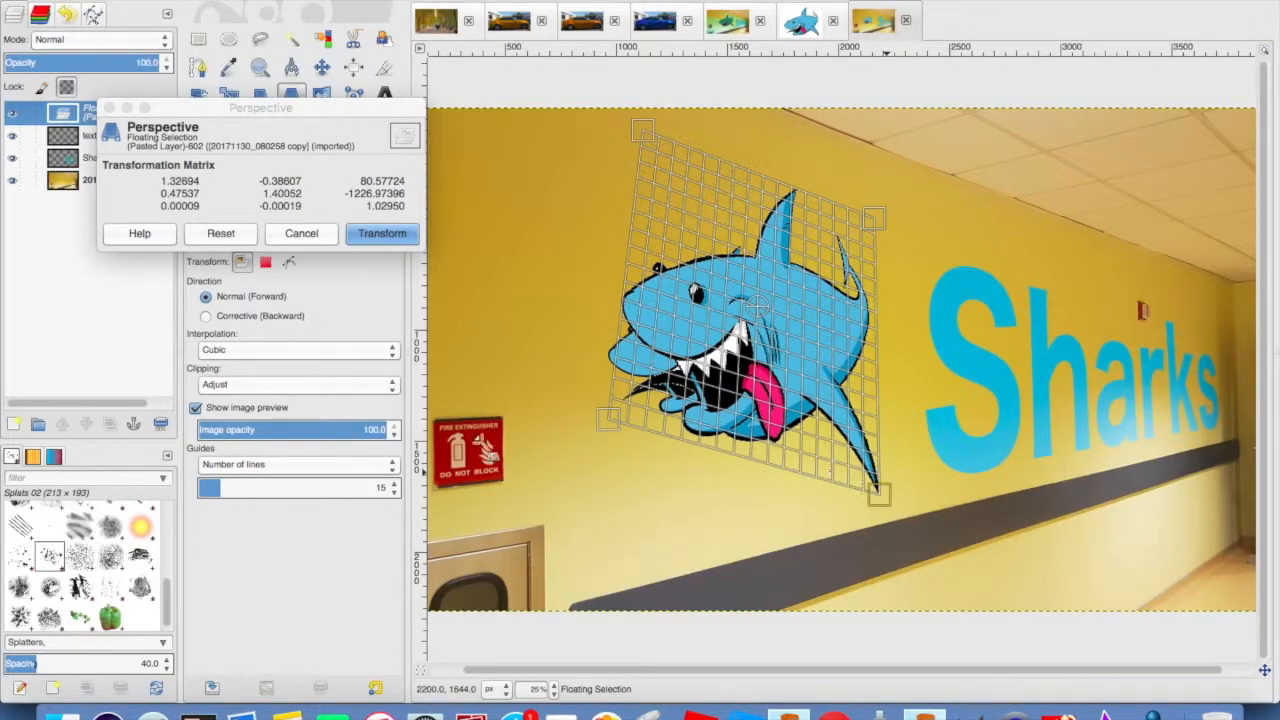
left_click_drag(609, 418, 608, 444)
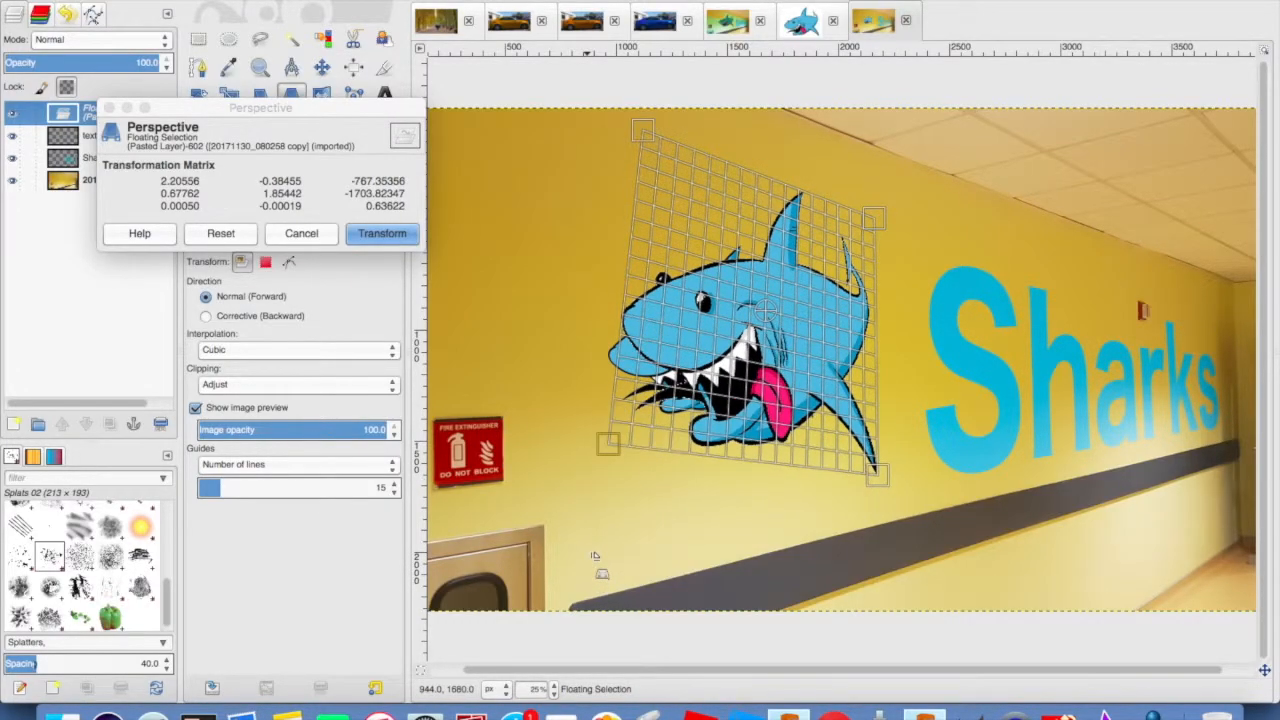
left_click_drag(594, 555, 653, 495)
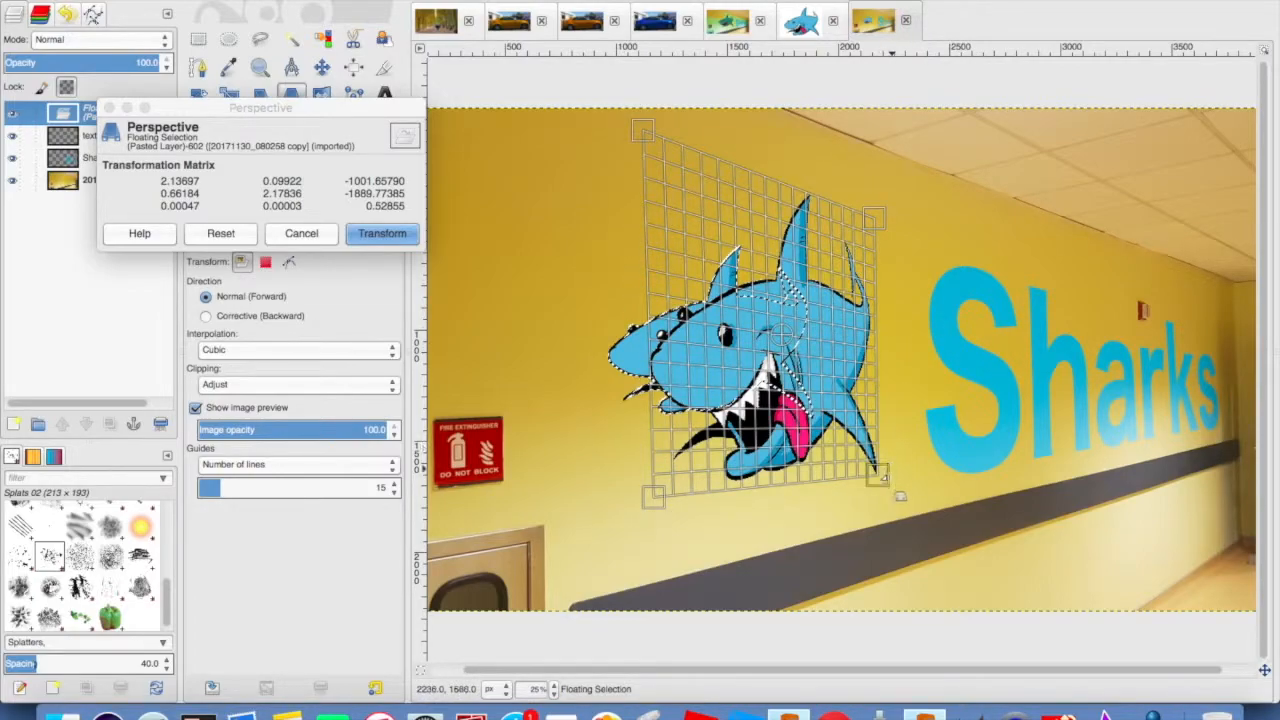
left_click_drag(887, 479, 886, 461)
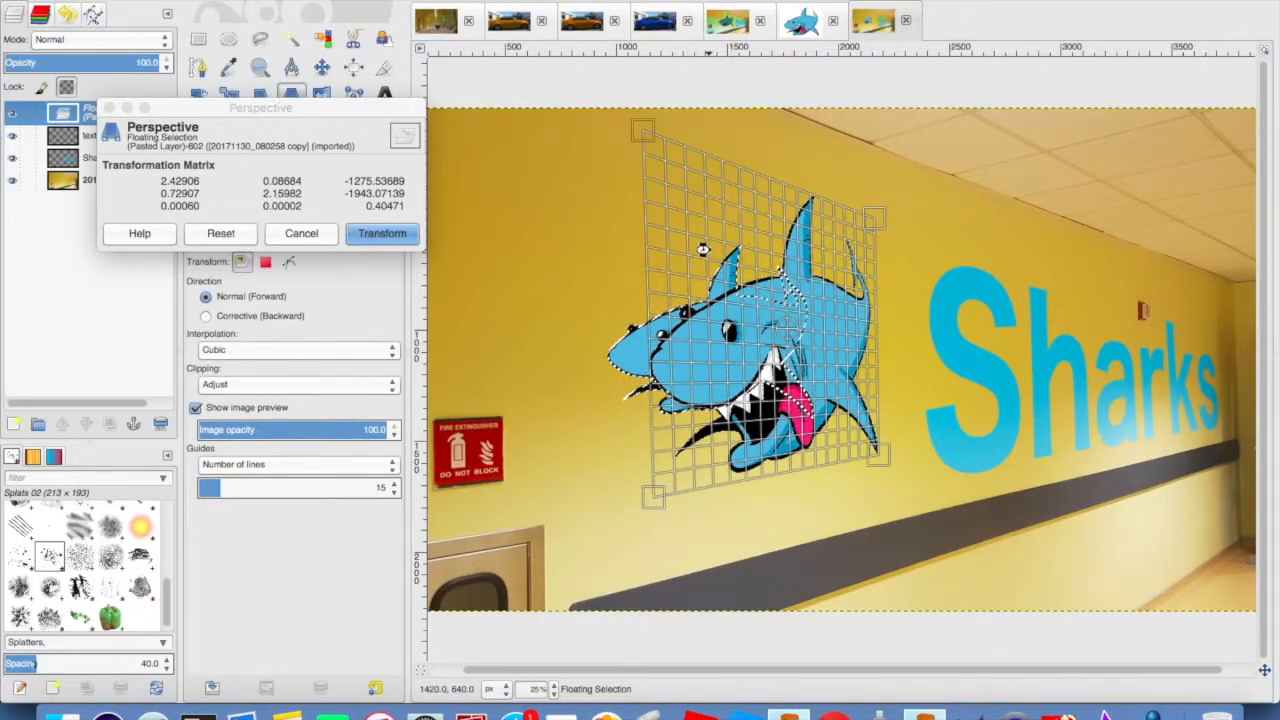
key("Escape")
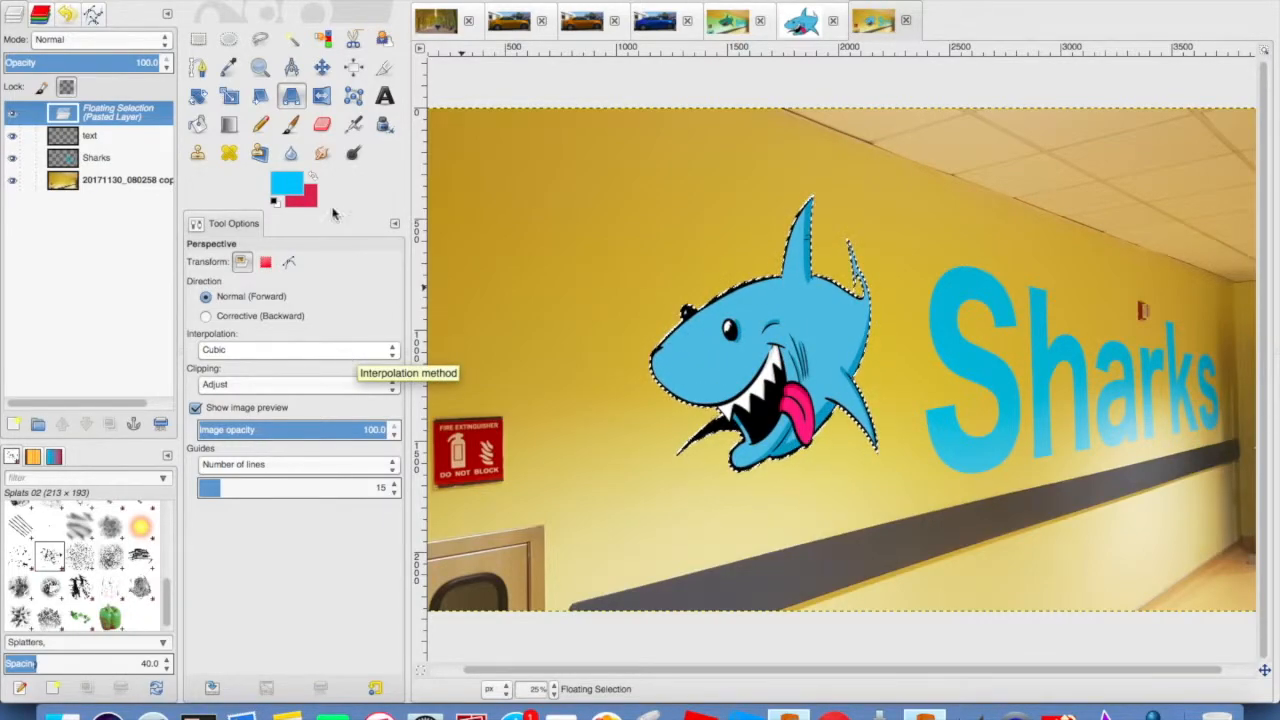
left_click(388, 1)
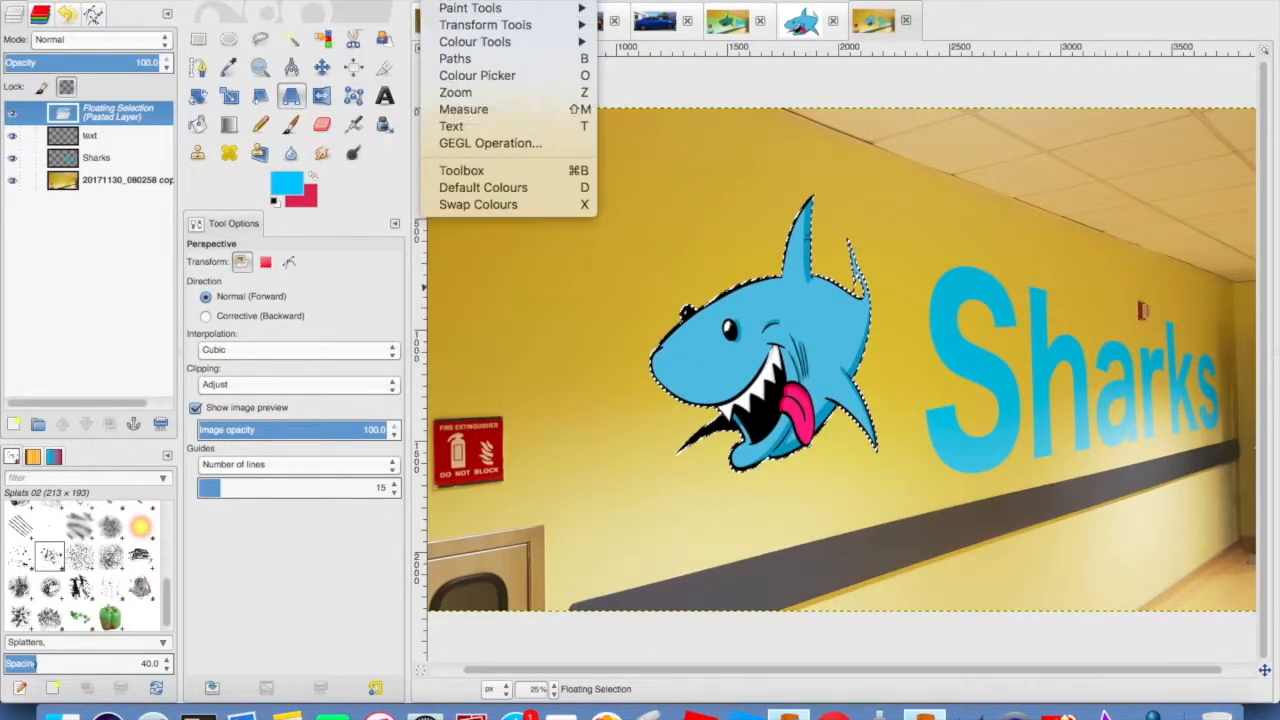
mouse_move(490, 1)
mouse_move(537, 240)
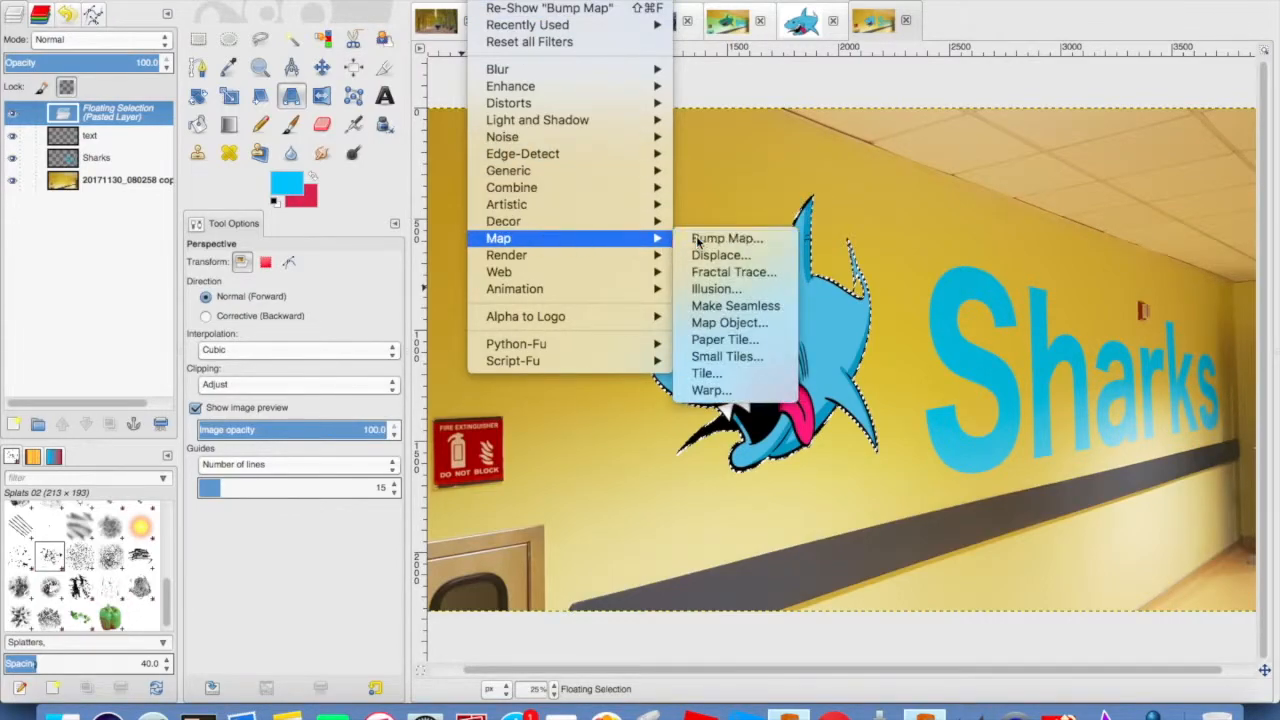
left_click(699, 238)
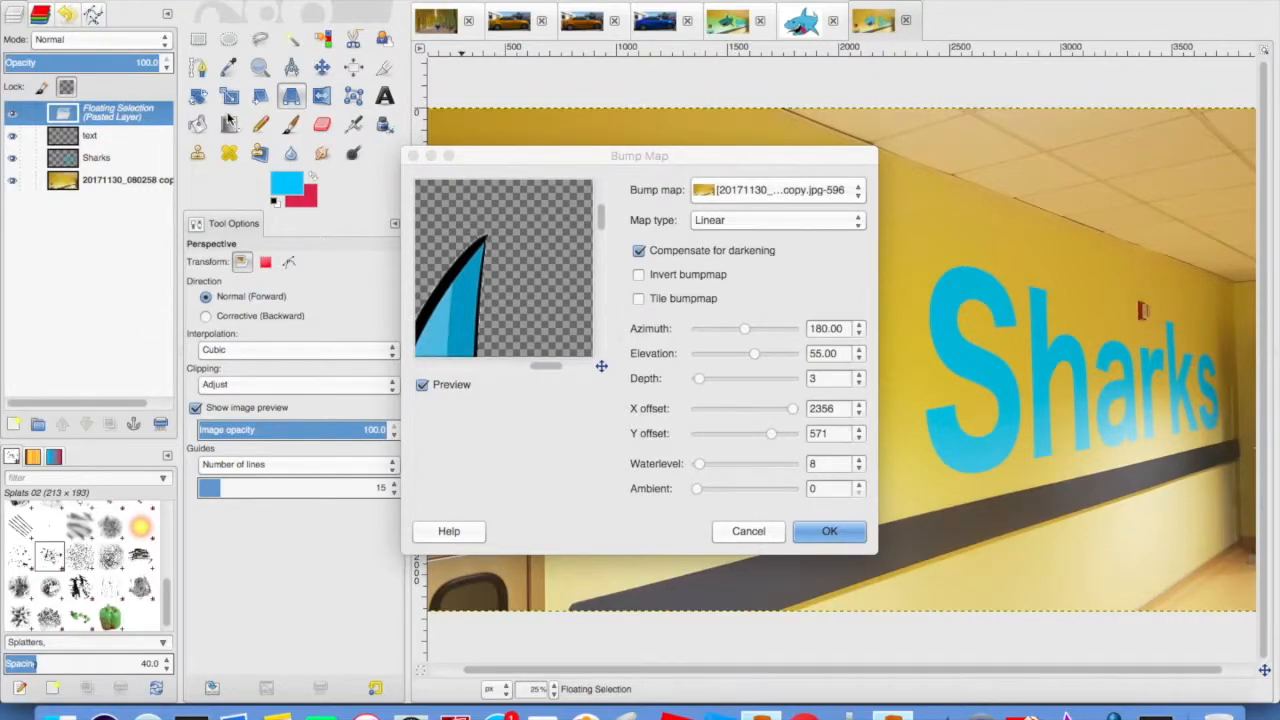
left_click(413, 156)
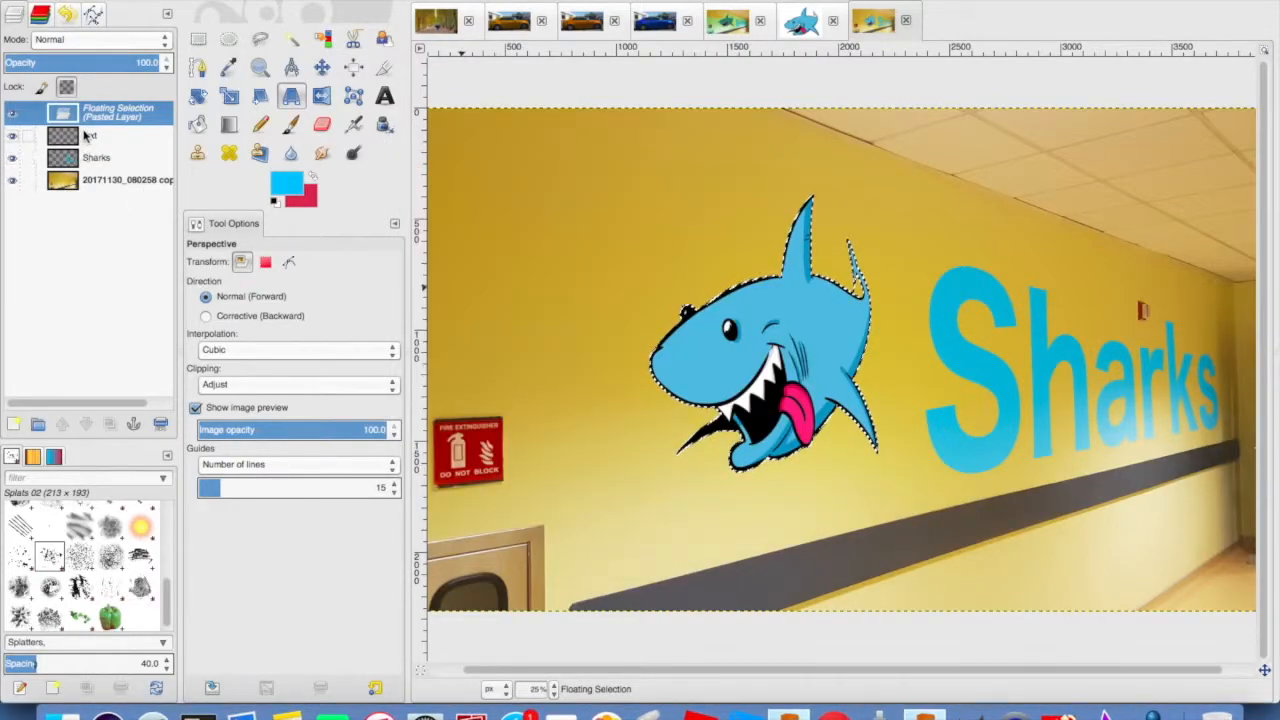
Anchor the floating shark to the text layer and rename that layer as shark
left_click(133, 424)
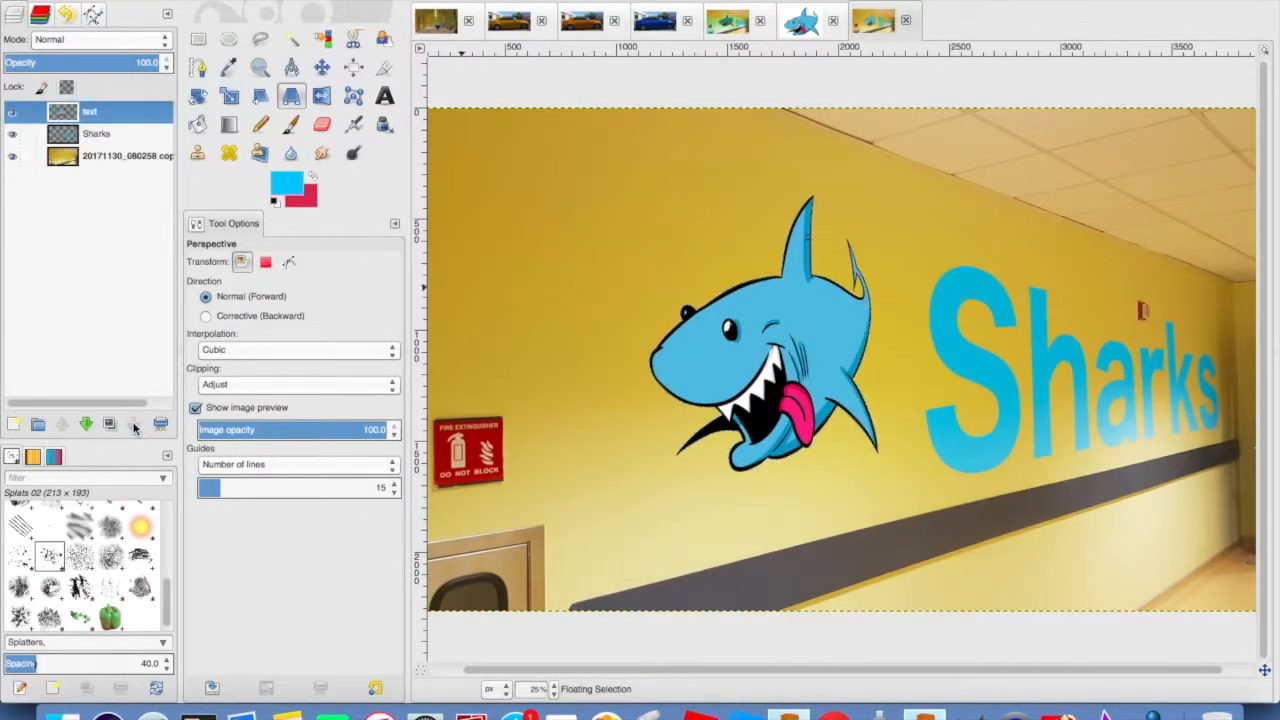
double_click(91, 117)
key("s")
key("h")
key("a")
key("r")
key("k")
double_click(91, 113)
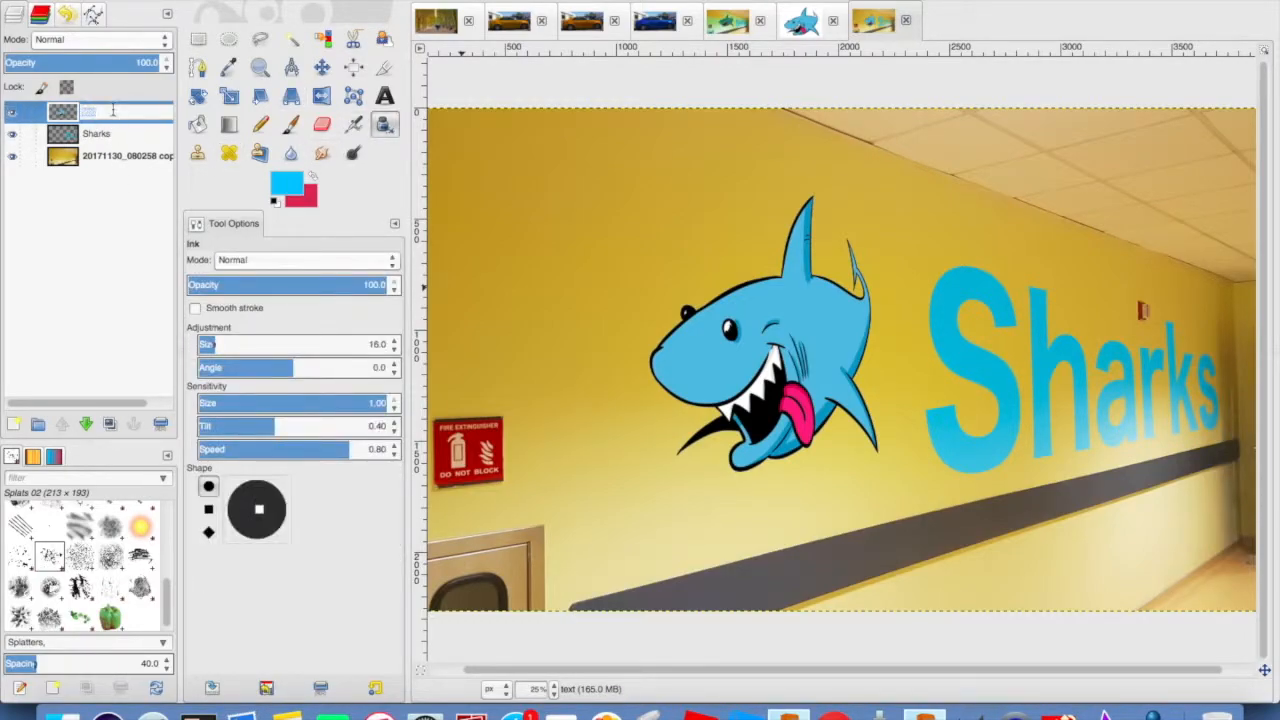
type("shark")
key("Return")
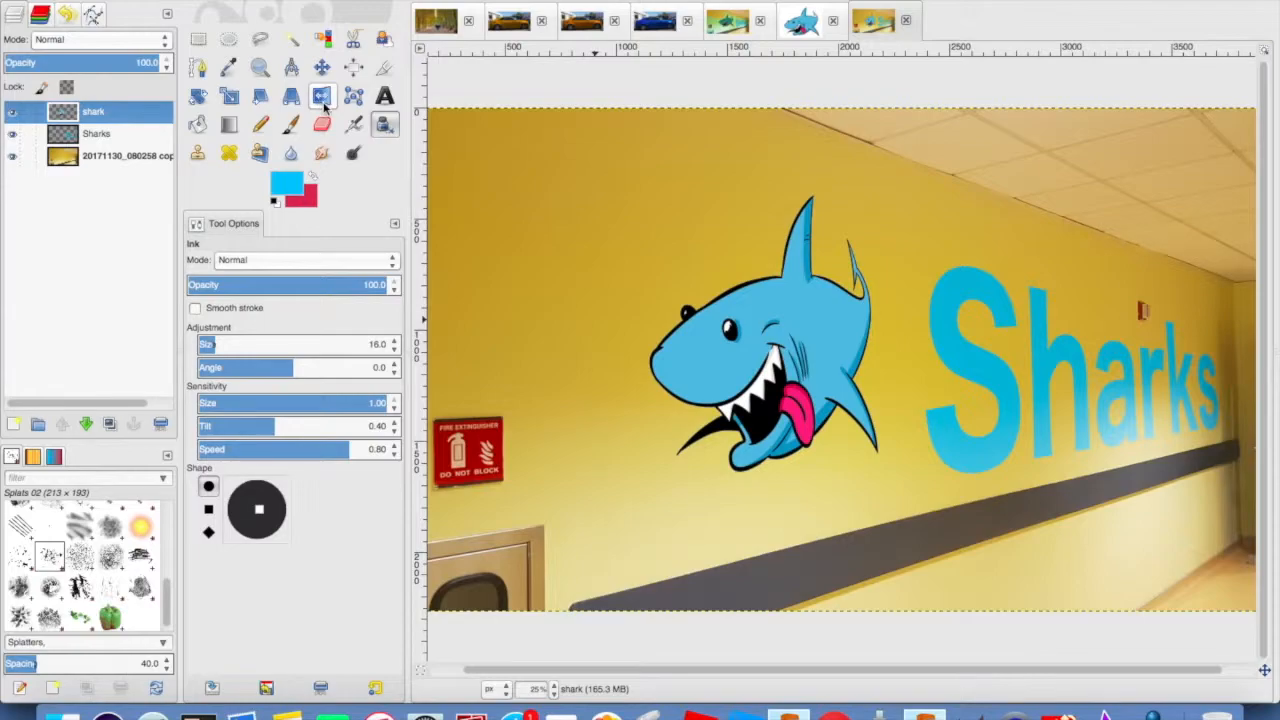
left_click(288, 95)
left_click(743, 311)
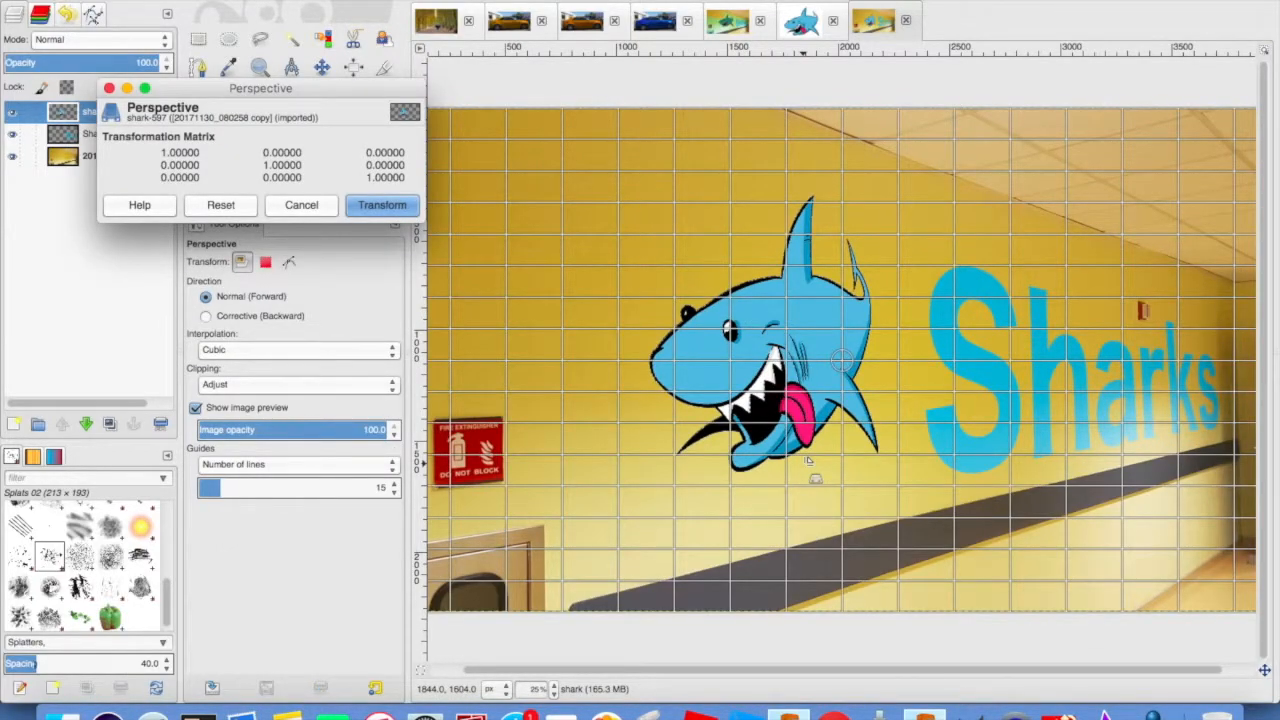
left_click_drag(226, 91, 217, 345)
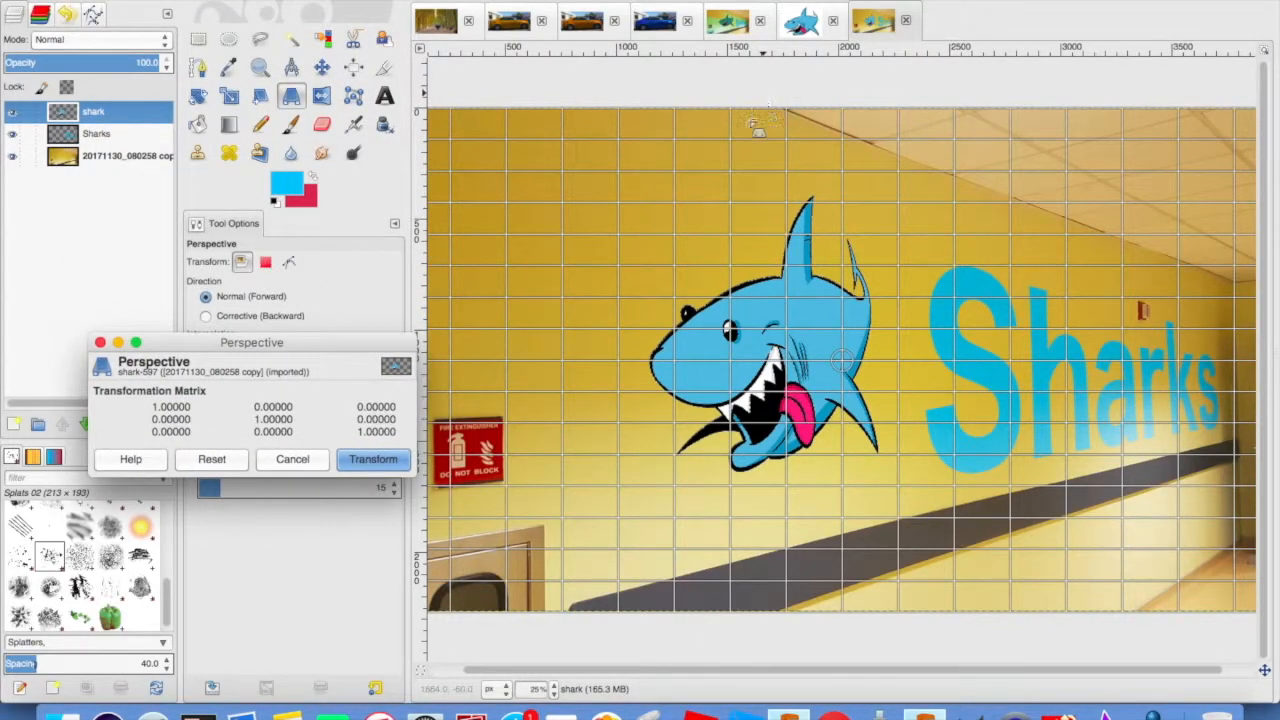
left_click(306, 462)
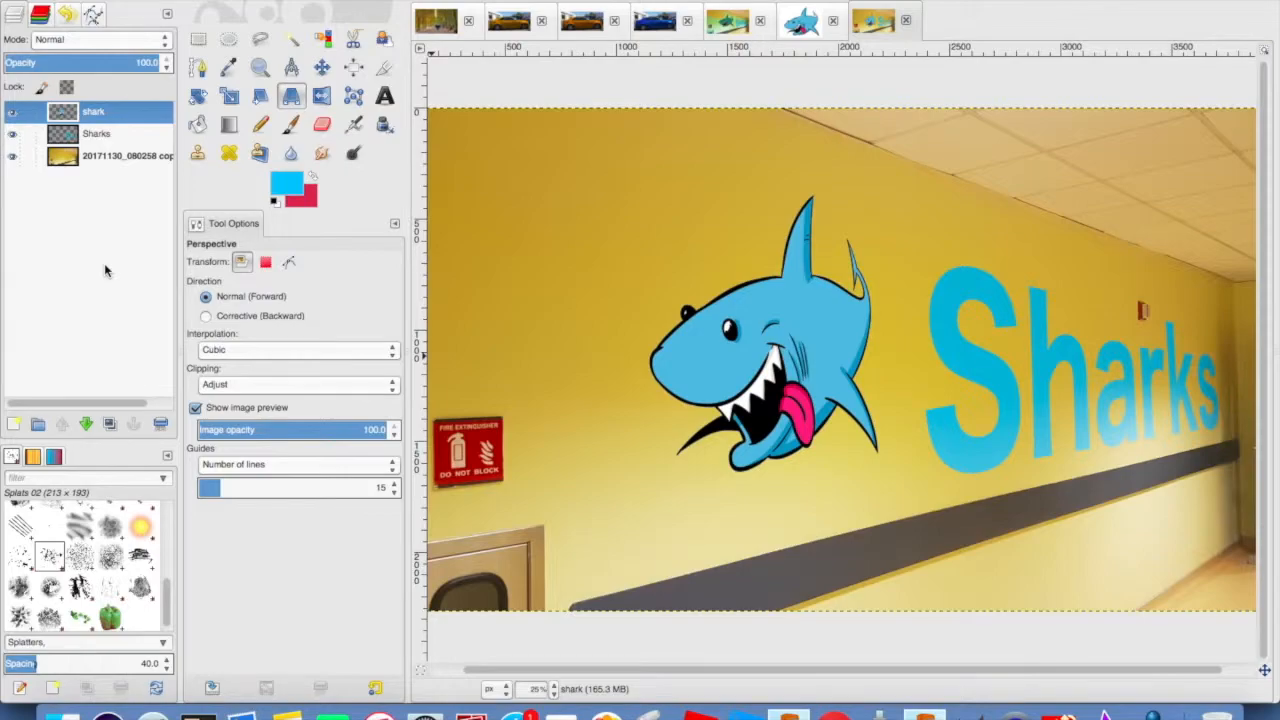
Undo the layer renaming and the anchoring of the shark
key("super+z")
key("super+v")
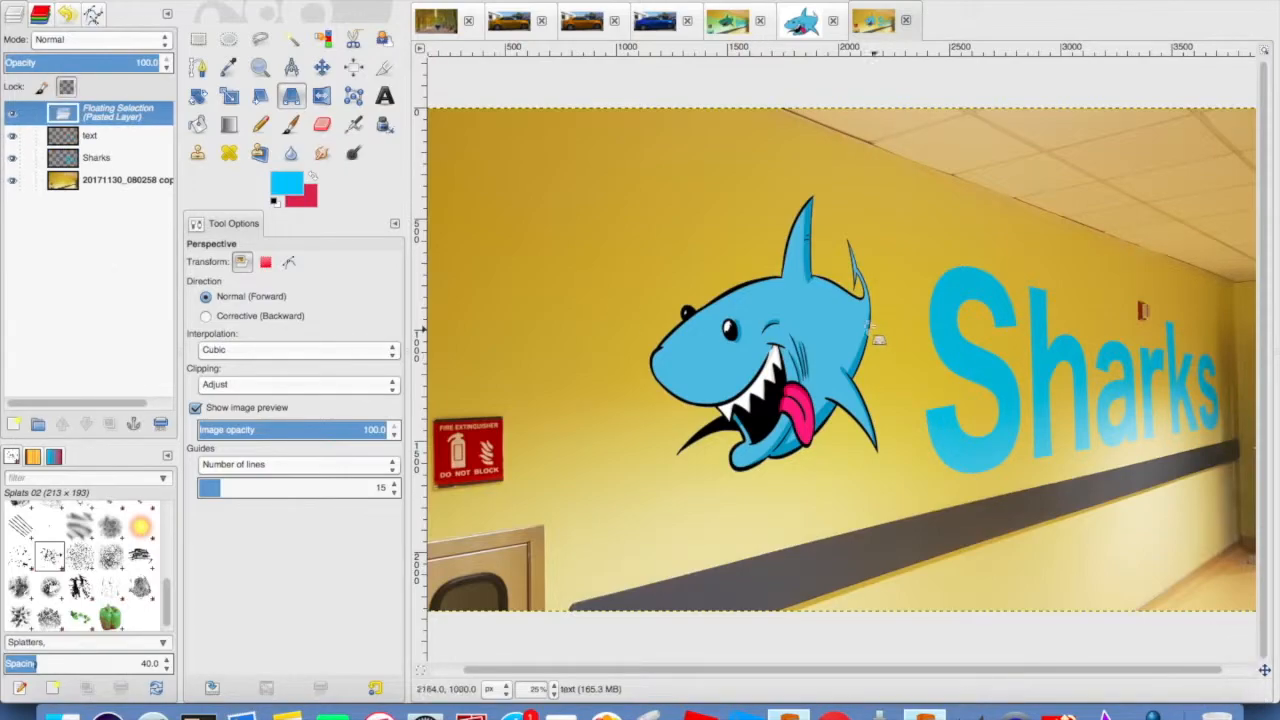
Stretch the floating shark's head end outward and taller with Perspective to match the wall's angle, and anchor it to the text layer
left_click(829, 326)
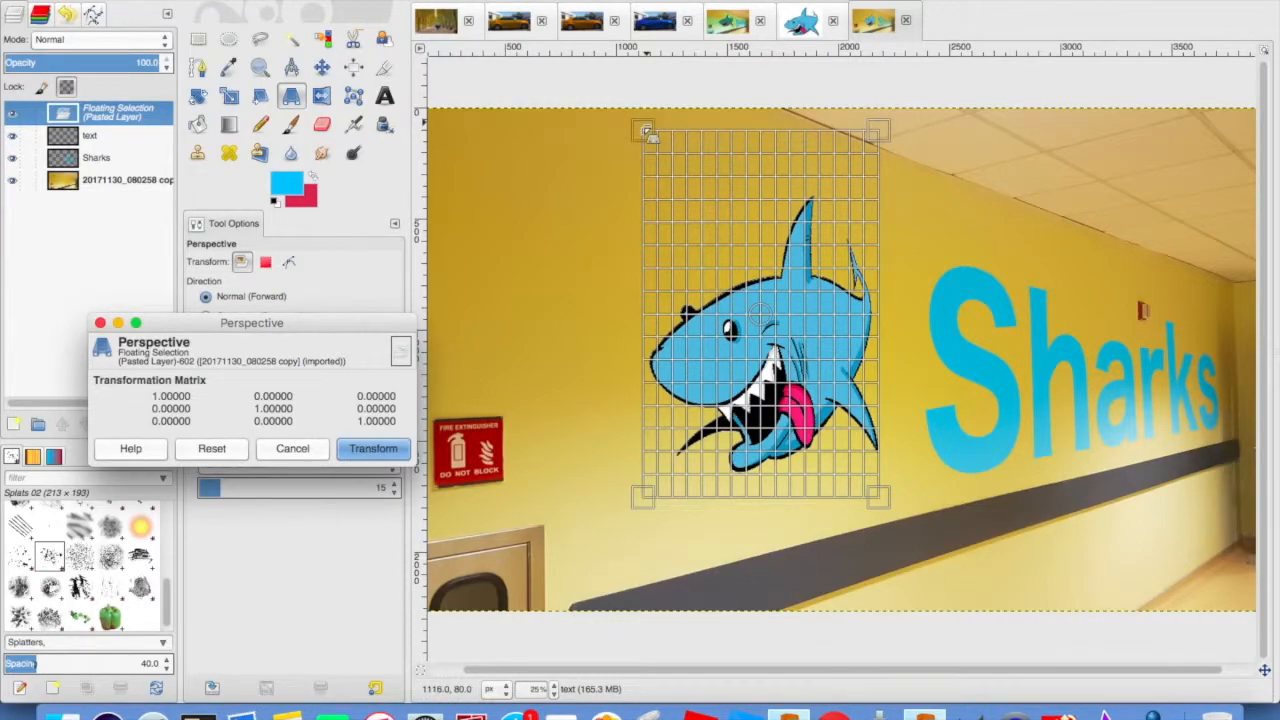
left_click(643, 130)
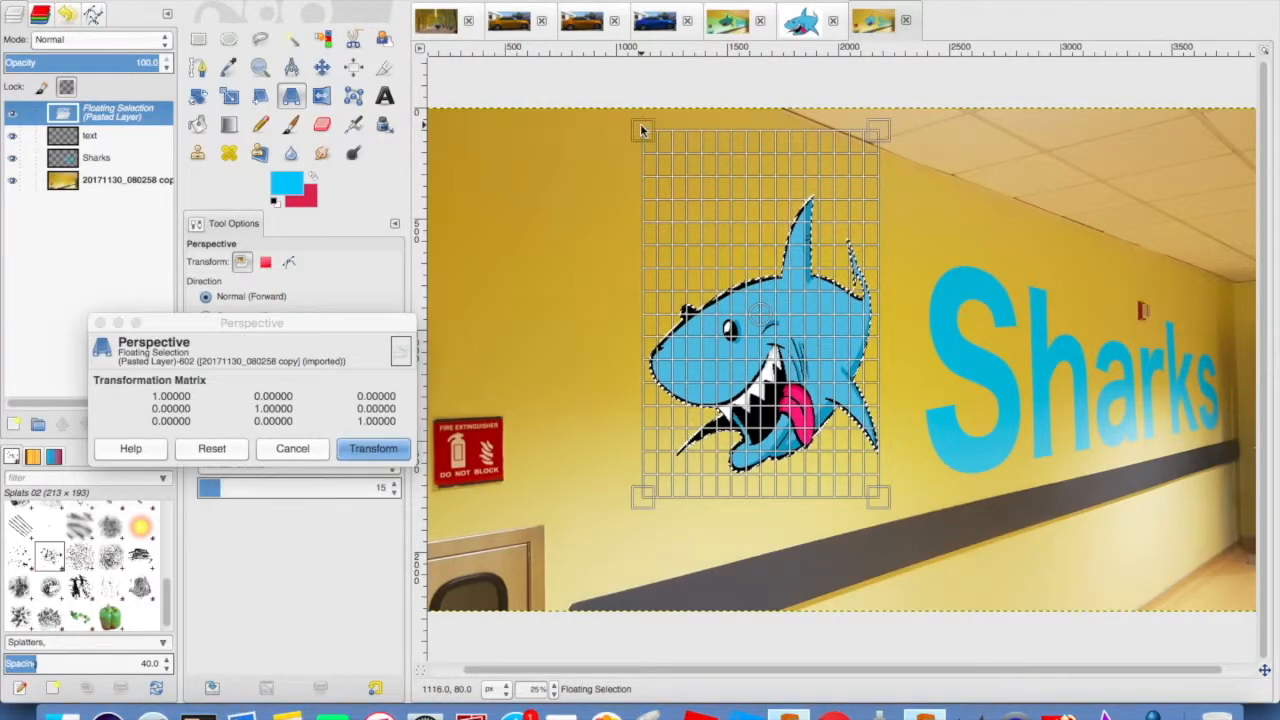
left_click_drag(644, 131, 642, 128)
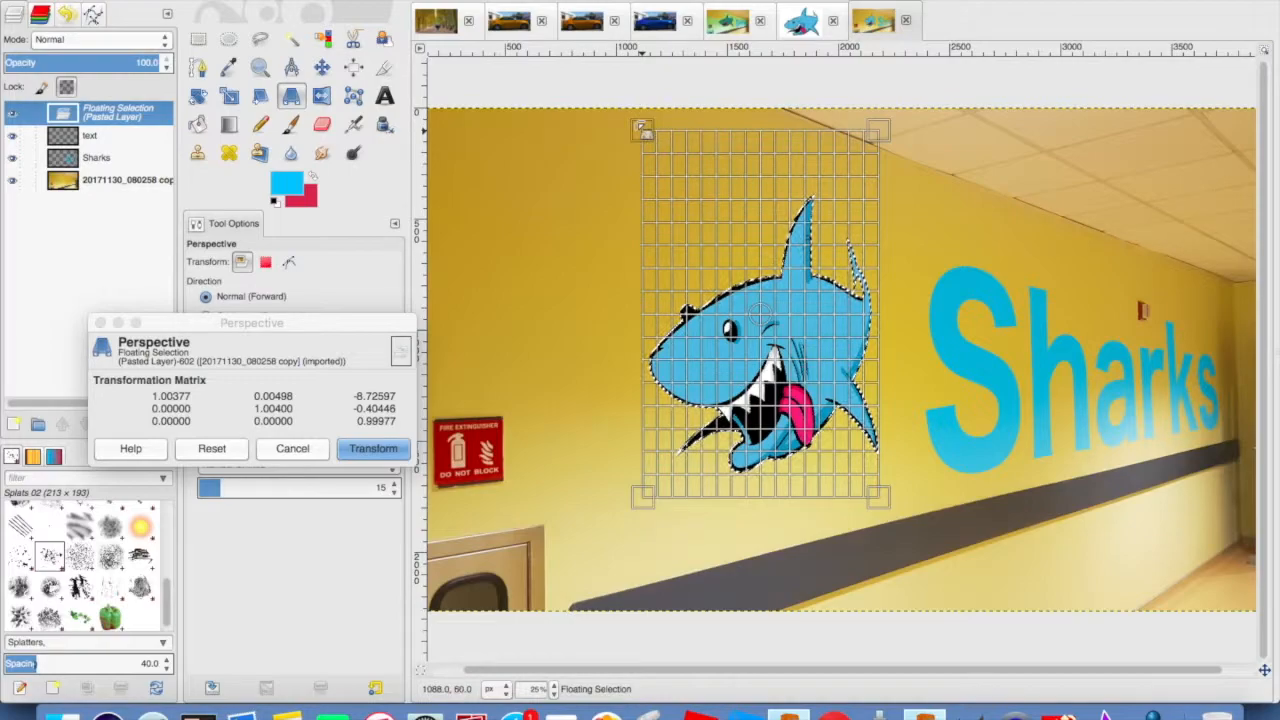
left_click_drag(547, 48, 529, 42)
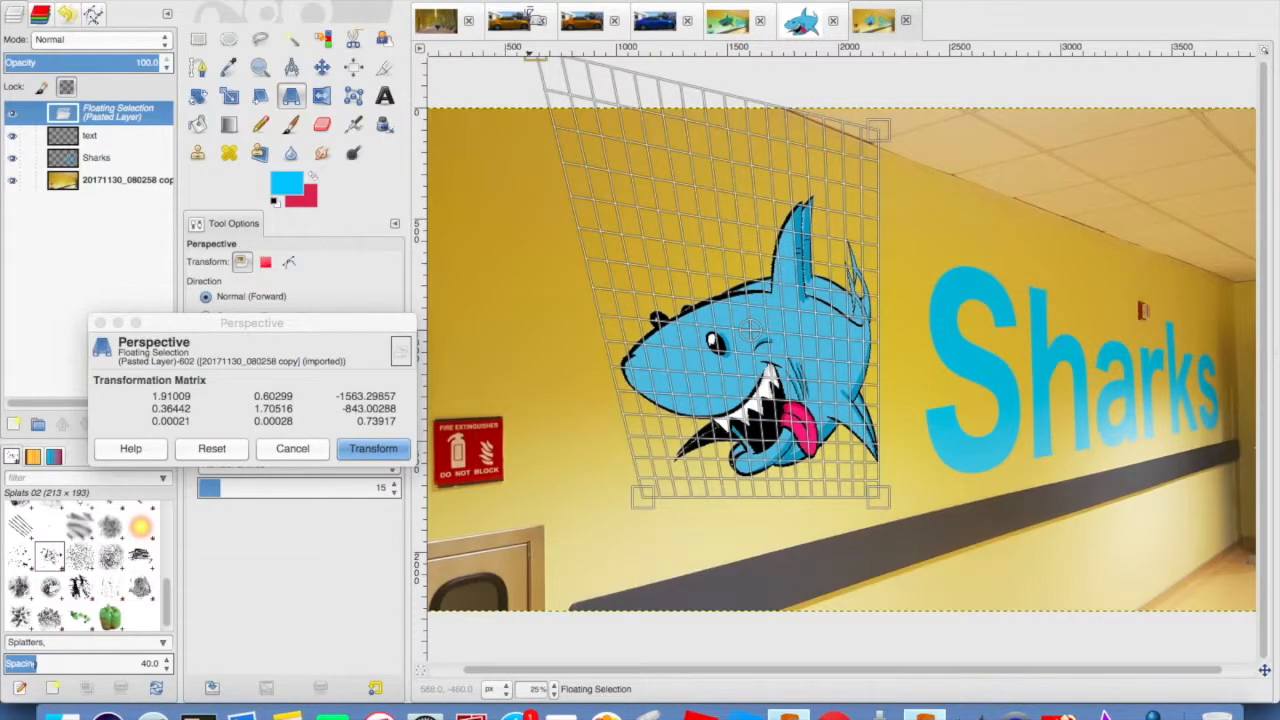
left_click_drag(532, 44, 532, 28)
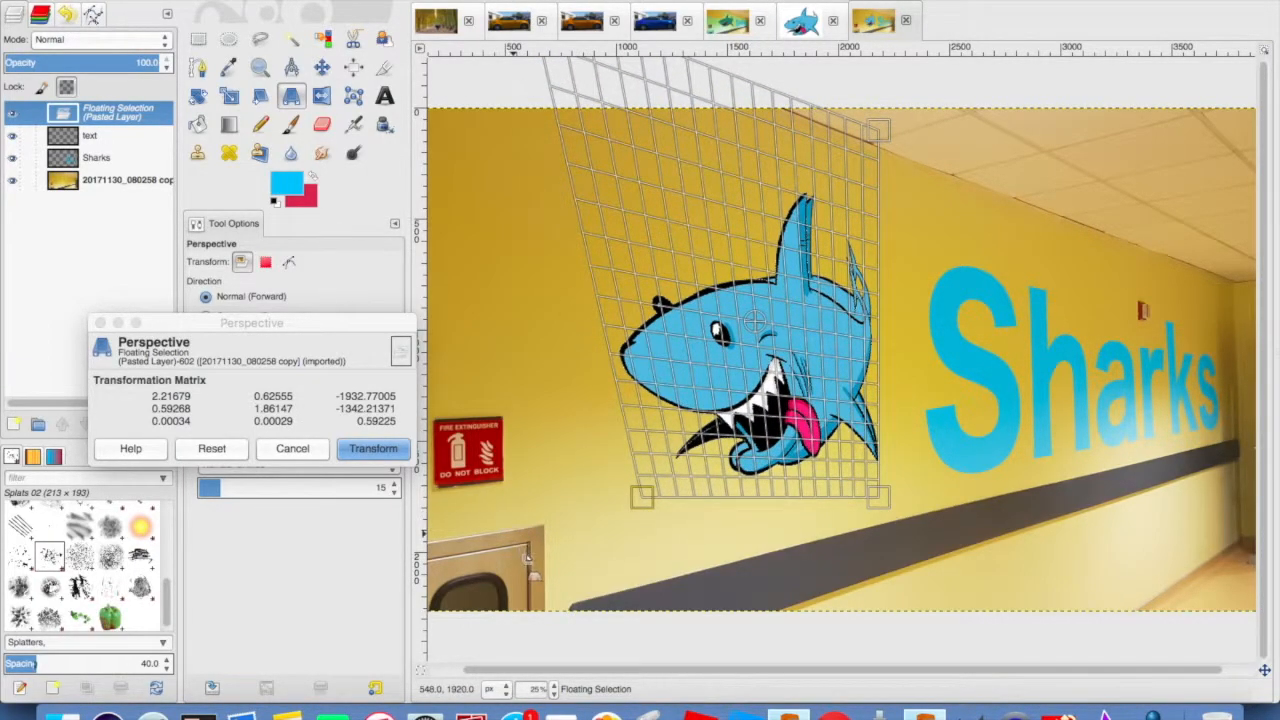
left_click_drag(642, 497, 526, 561)
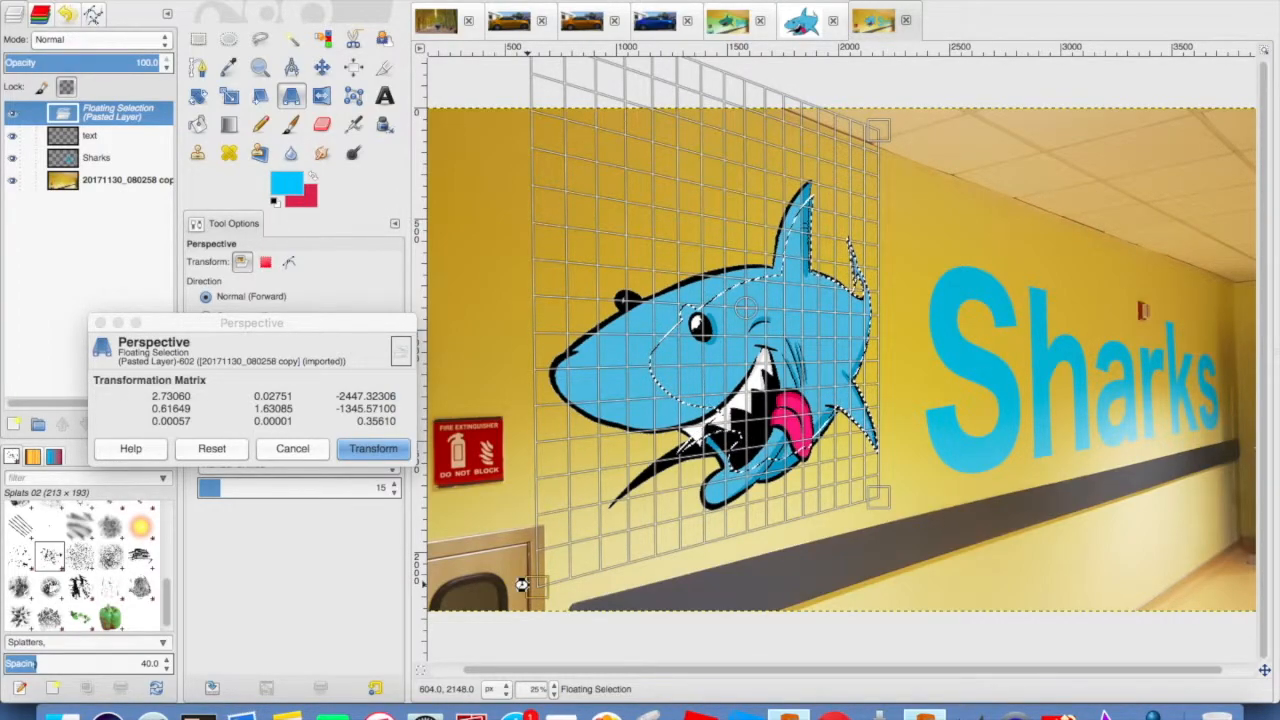
left_click(373, 449)
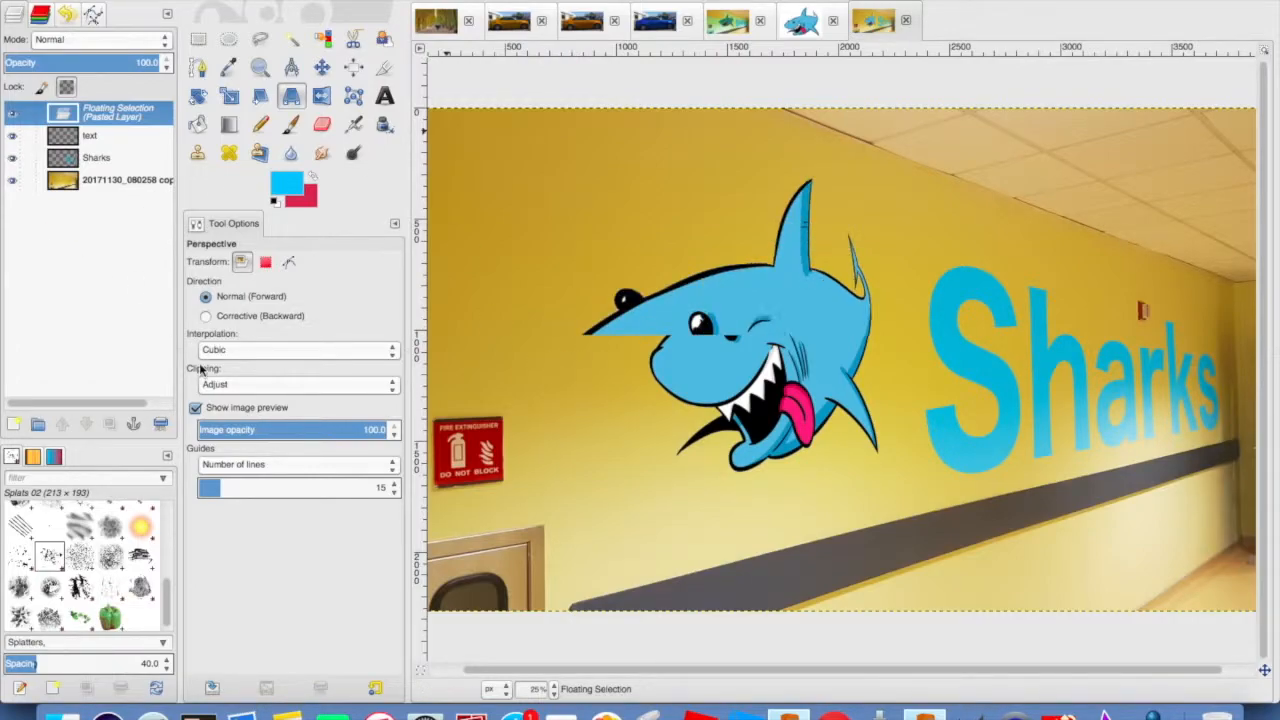
left_click(133, 423)
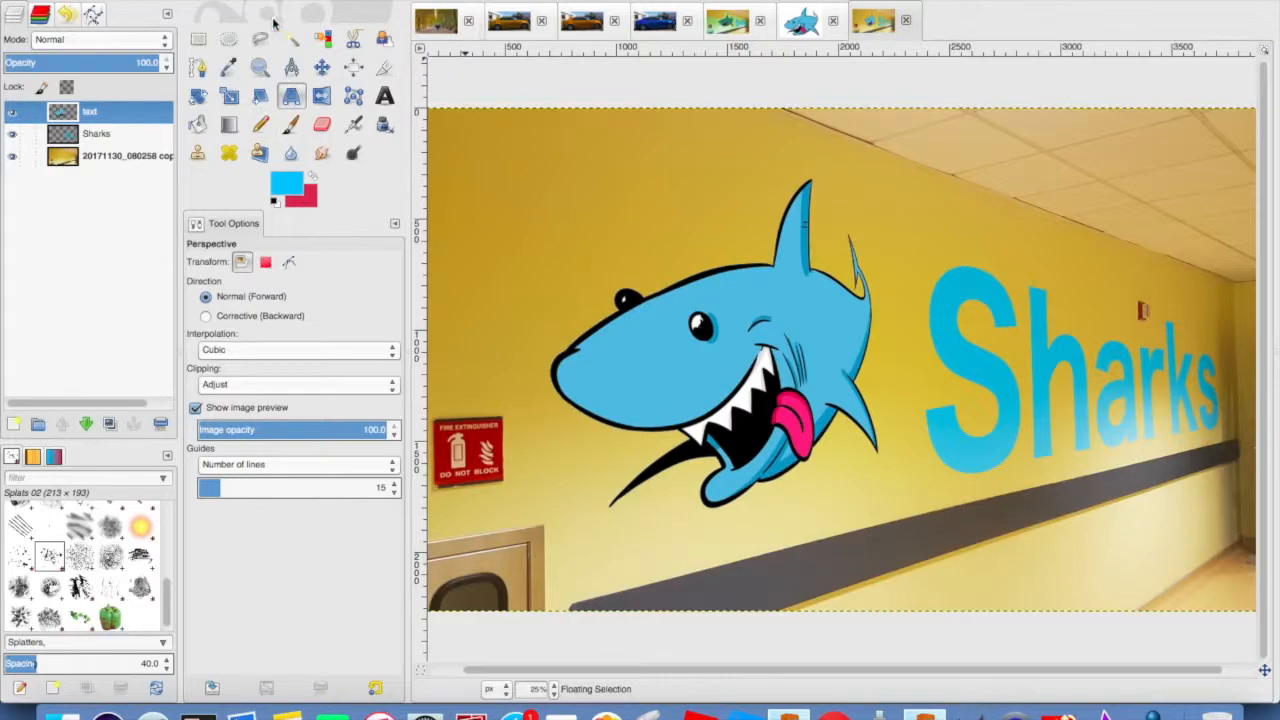
Apply a Bump Map to the text layer holding the shark, using the hallway wall photo layer as the map with Linear type and depth 3
left_click(492, 1)
mouse_move(528, 245)
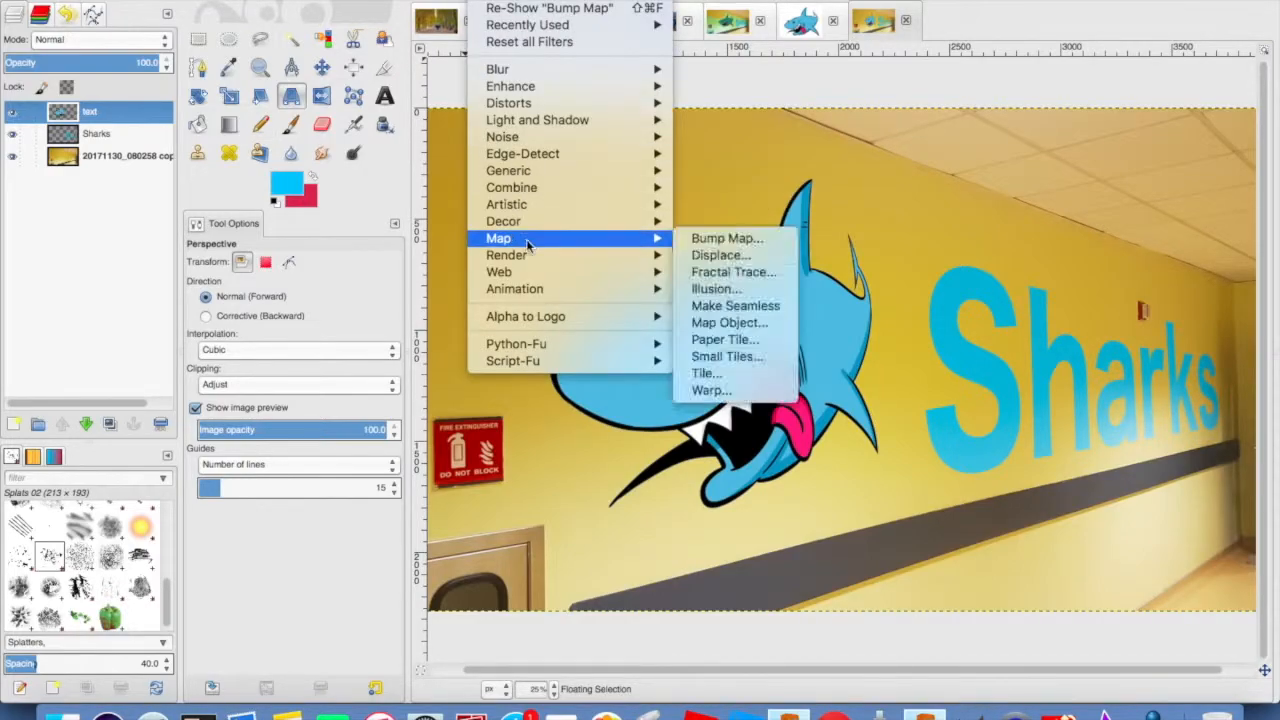
left_click(730, 238)
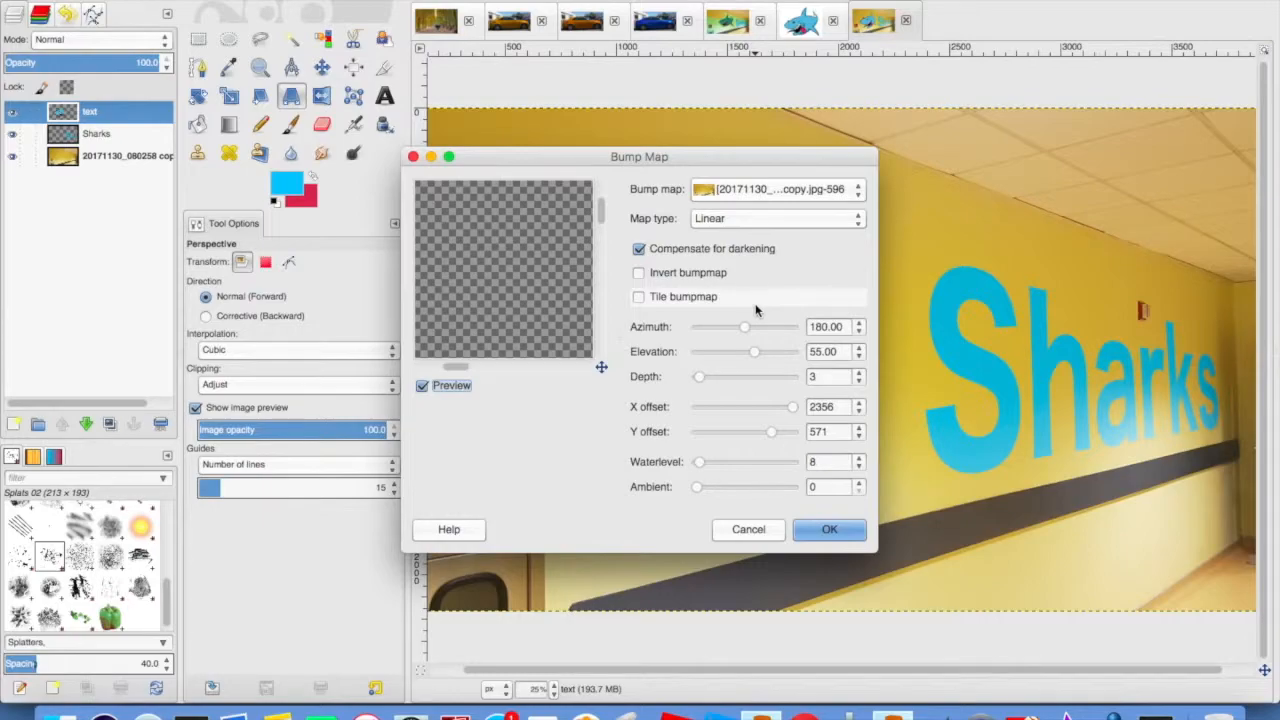
left_click(750, 190)
left_click(748, 192)
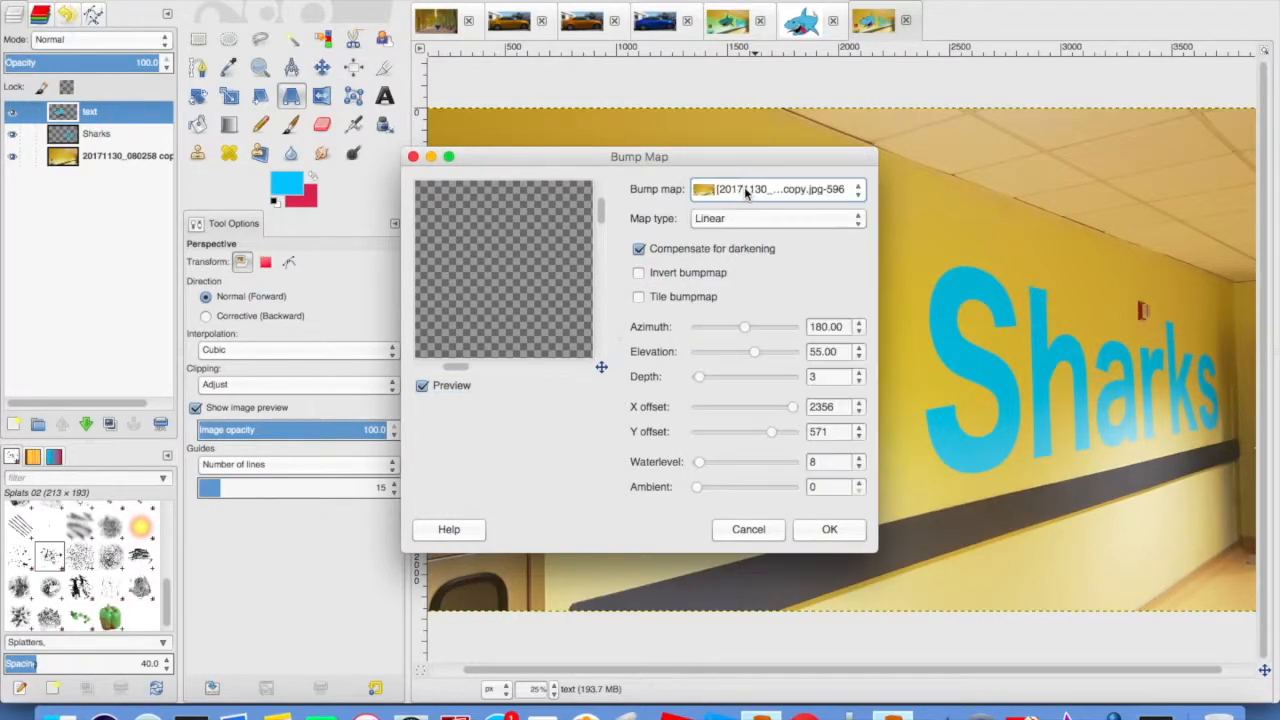
left_click(842, 538)
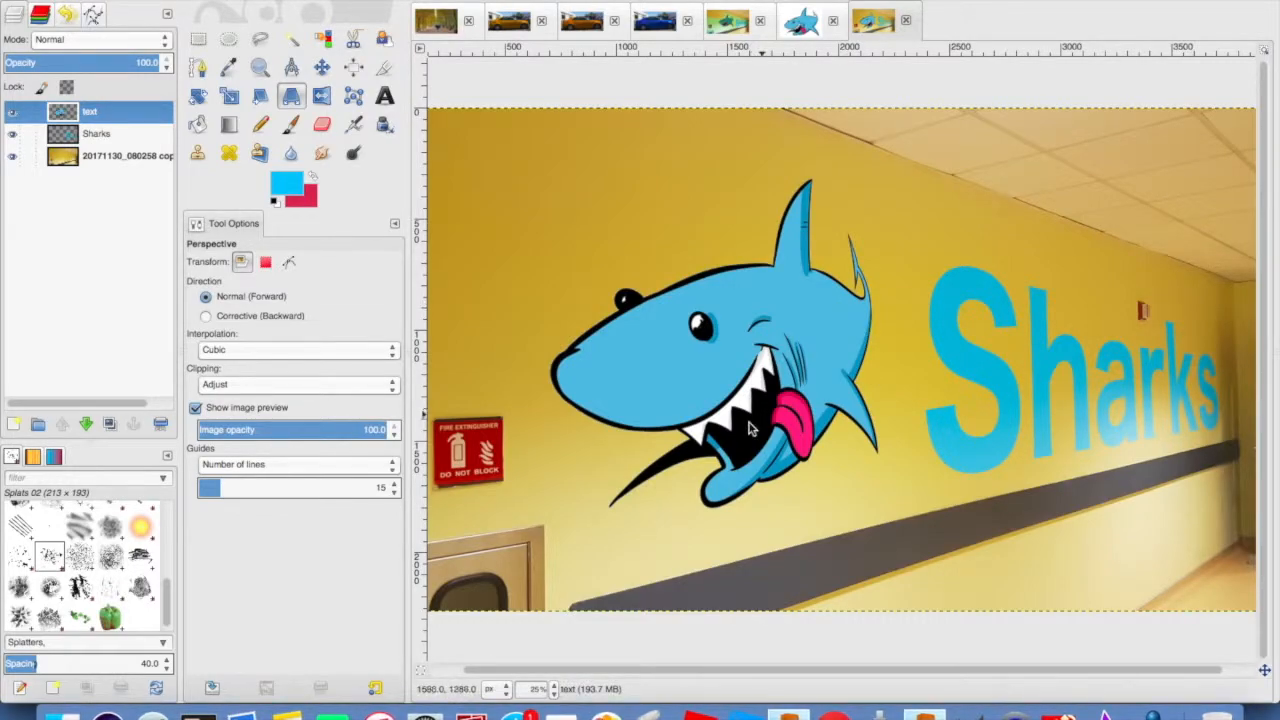
Try the Overlay blend mode on the text layer holding the shark, and set the mode to Darken only
left_click(76, 39)
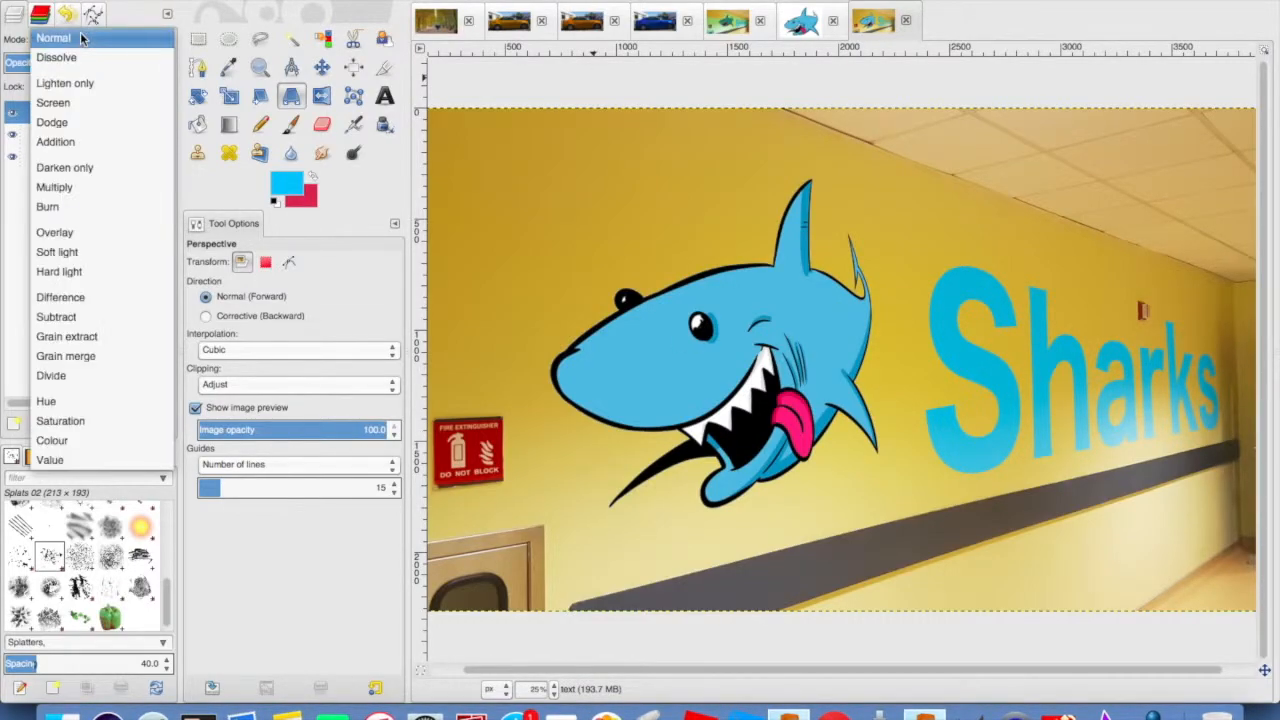
left_click(96, 241)
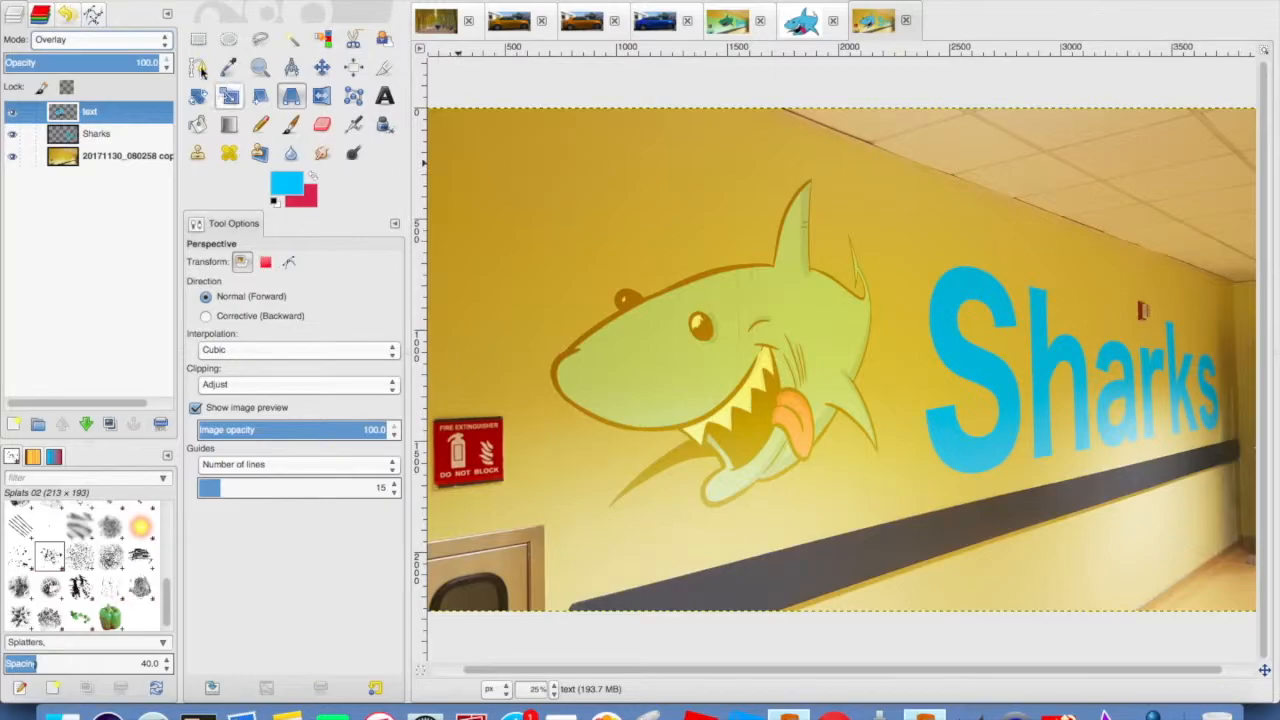
left_click(155, 40)
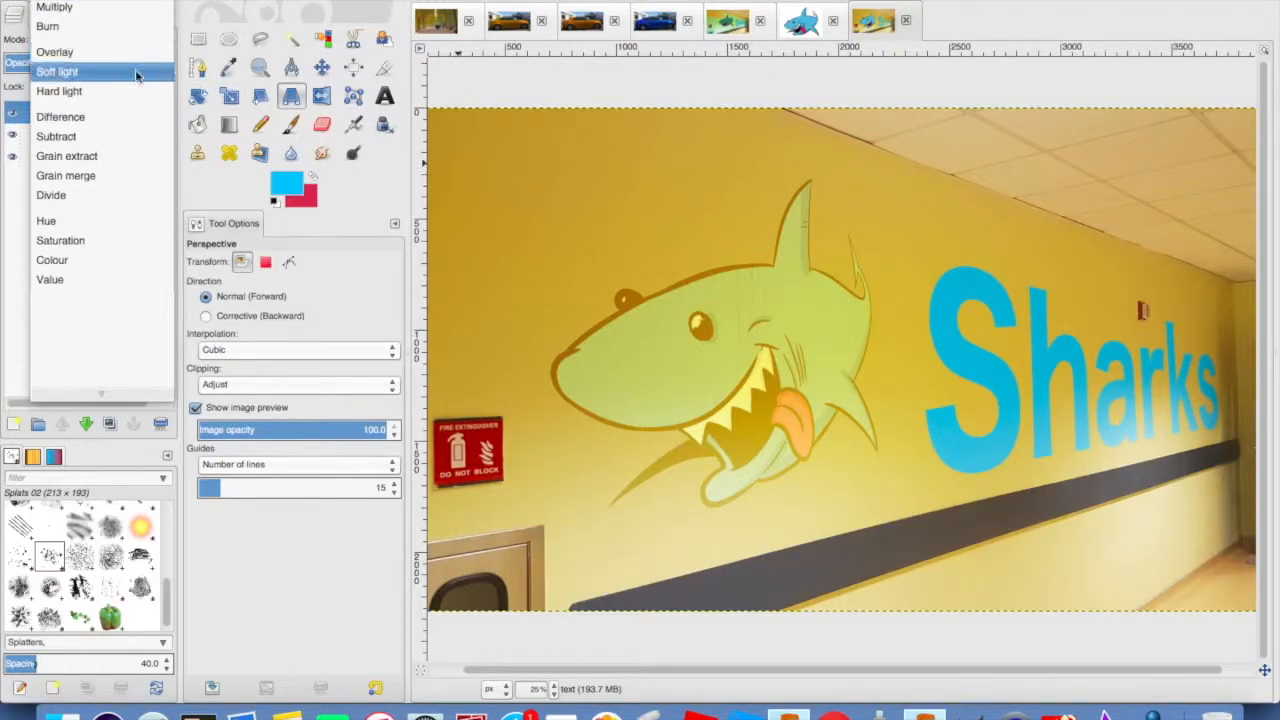
left_click(125, 4)
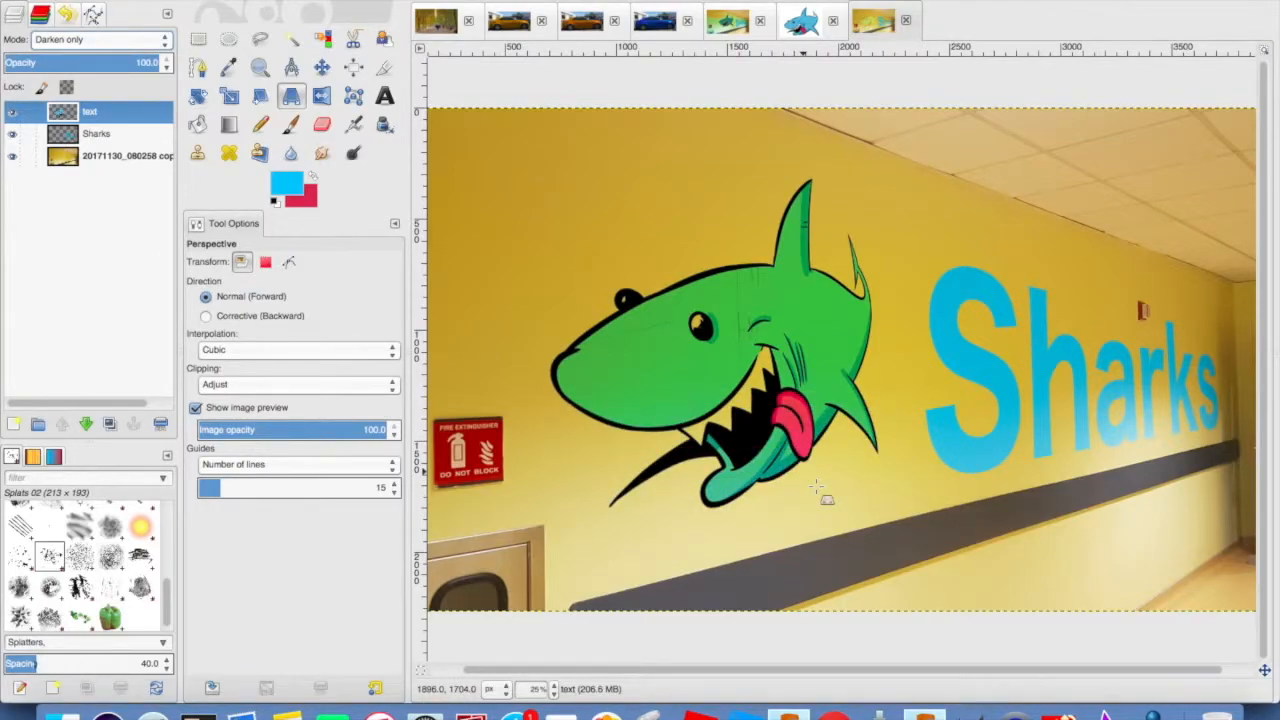
Adjust the colours of the text layer holding the shark with Hue-Saturation, setting hue to 15 and lightness to 10
left_click(334, 0)
mouse_move(388, 0)
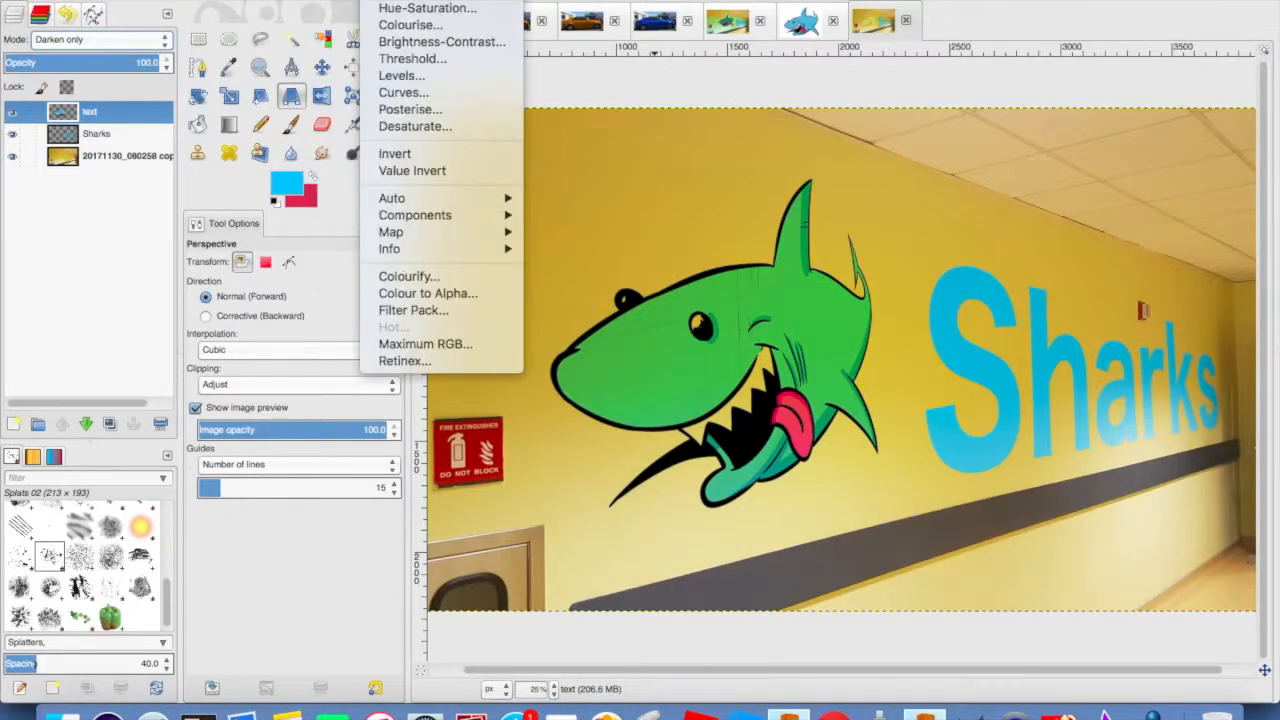
left_click(338, 113)
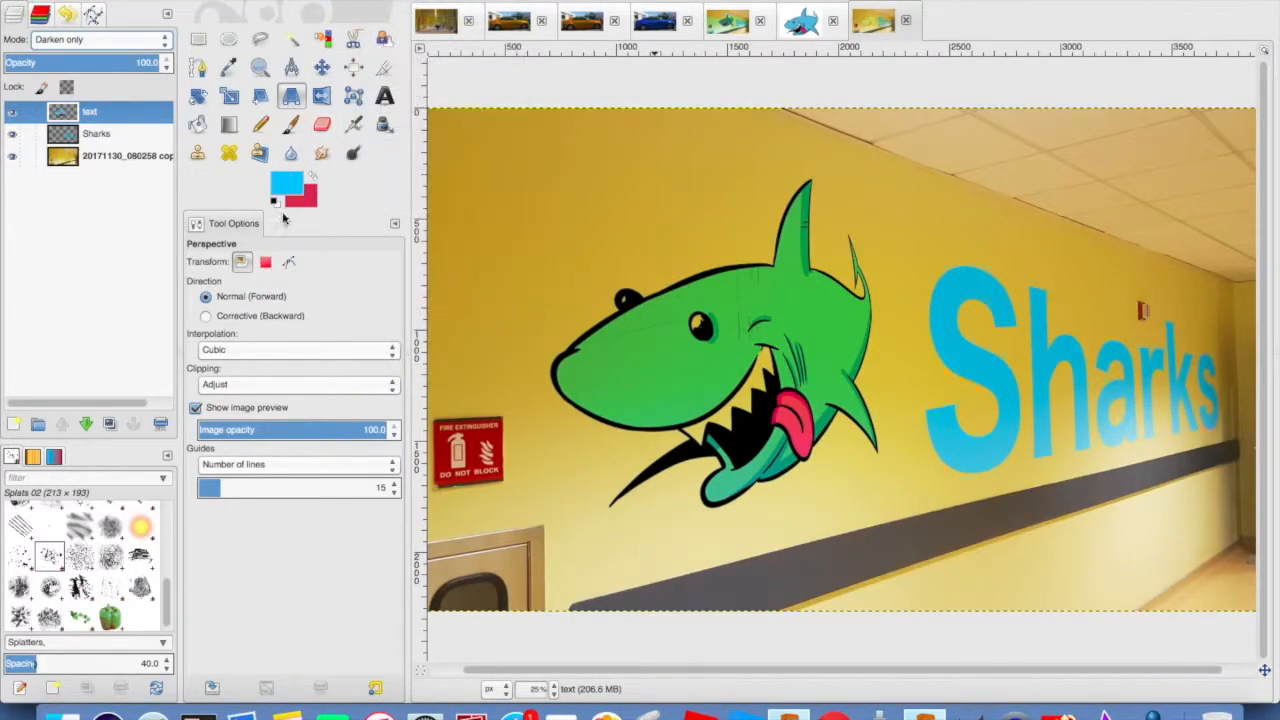
left_click_drag(192, 284, 245, 286)
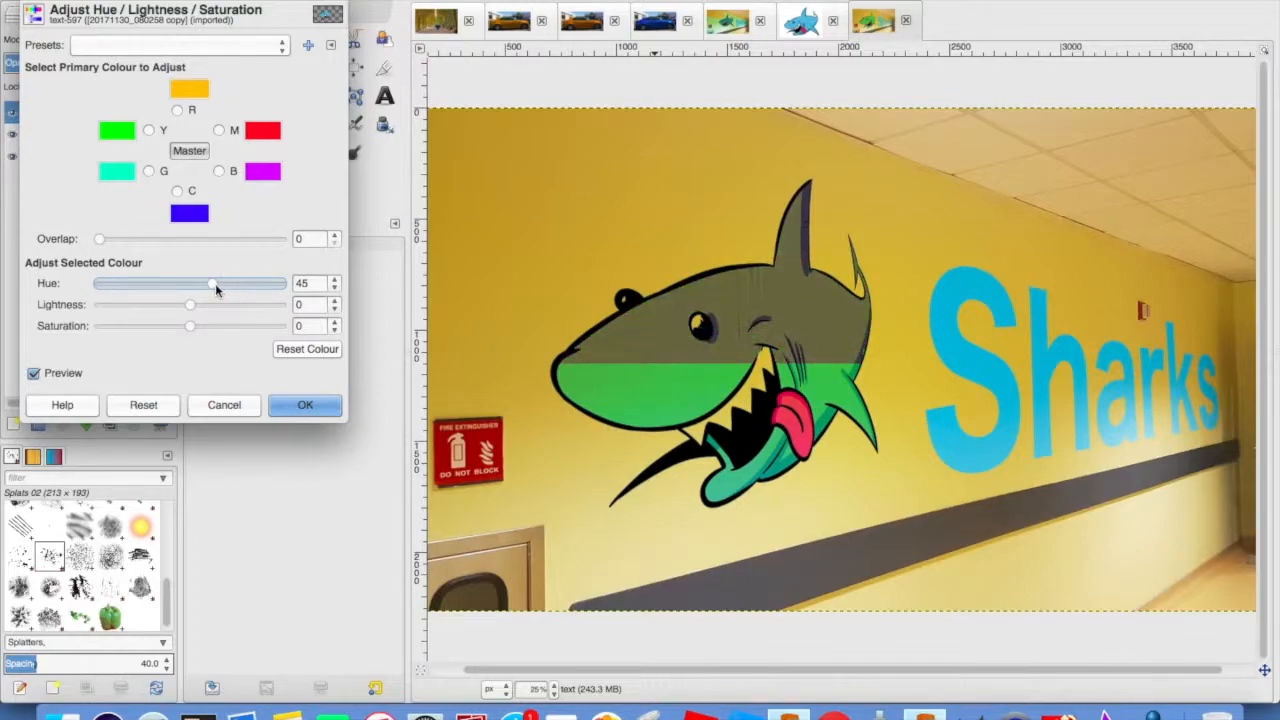
left_click_drag(215, 283, 204, 289)
left_click(204, 289)
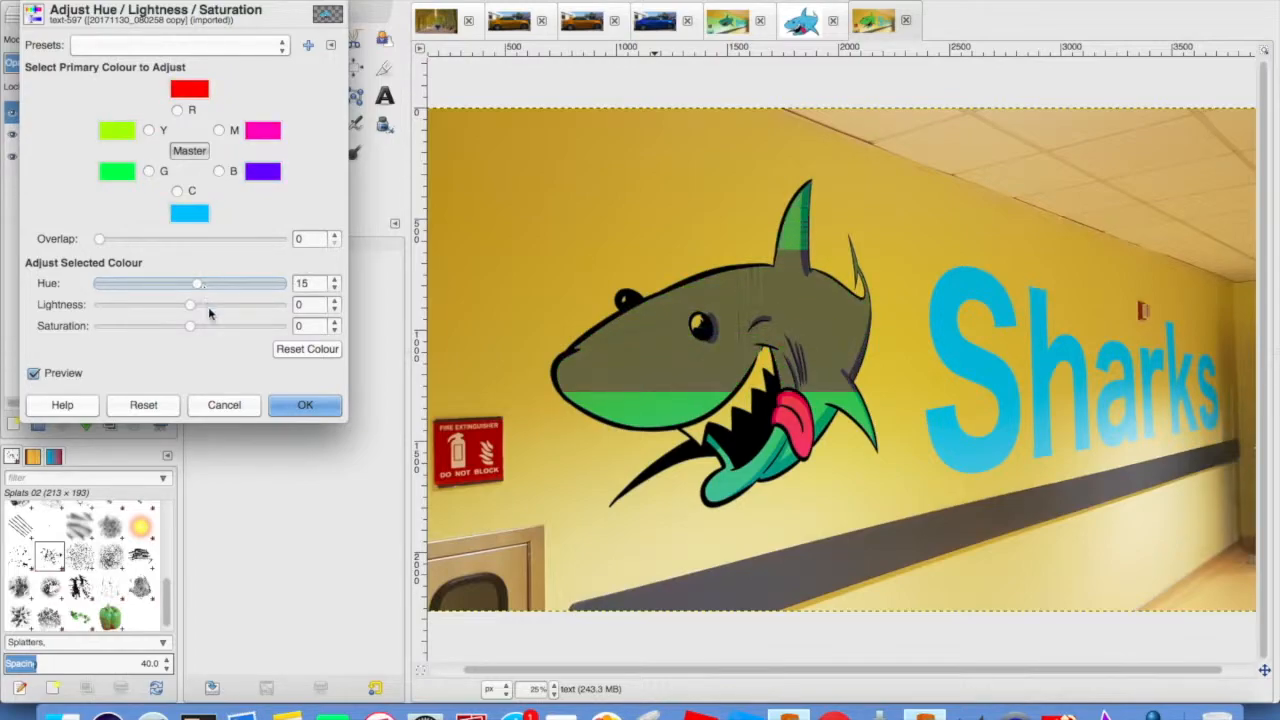
left_click(211, 310)
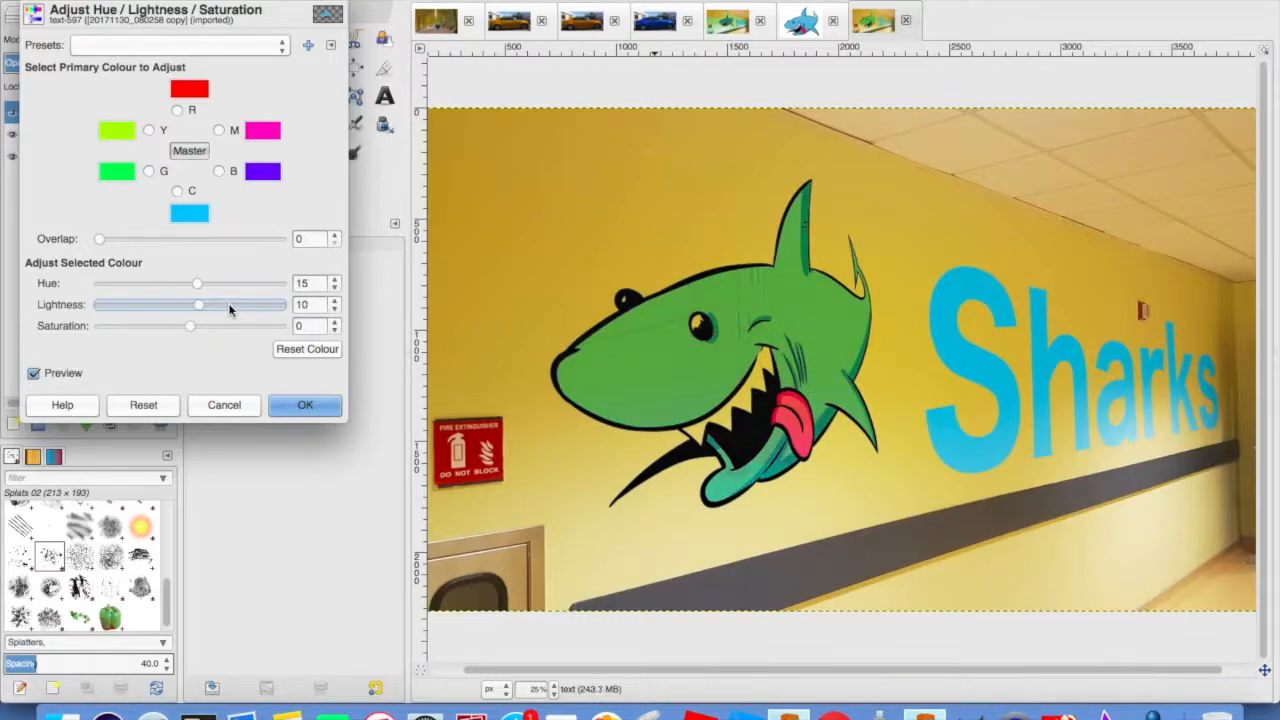
left_click(300, 405)
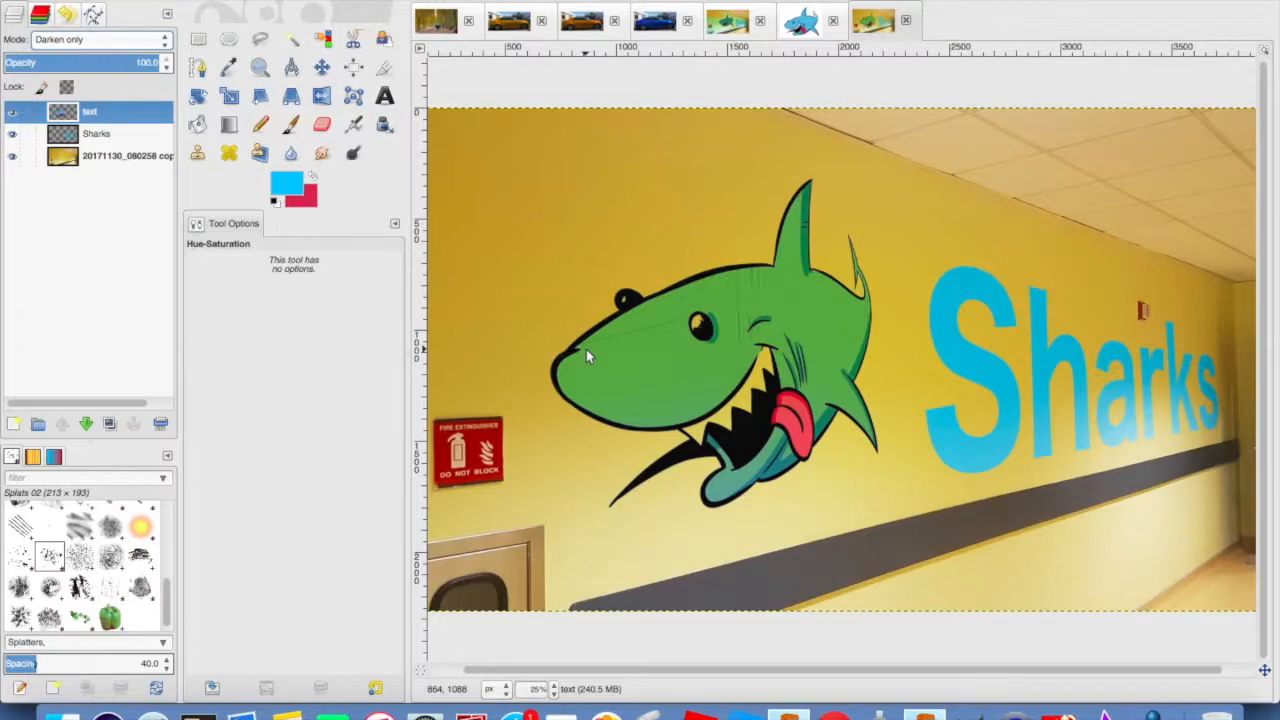
scroll(866, 297, "right", 2)
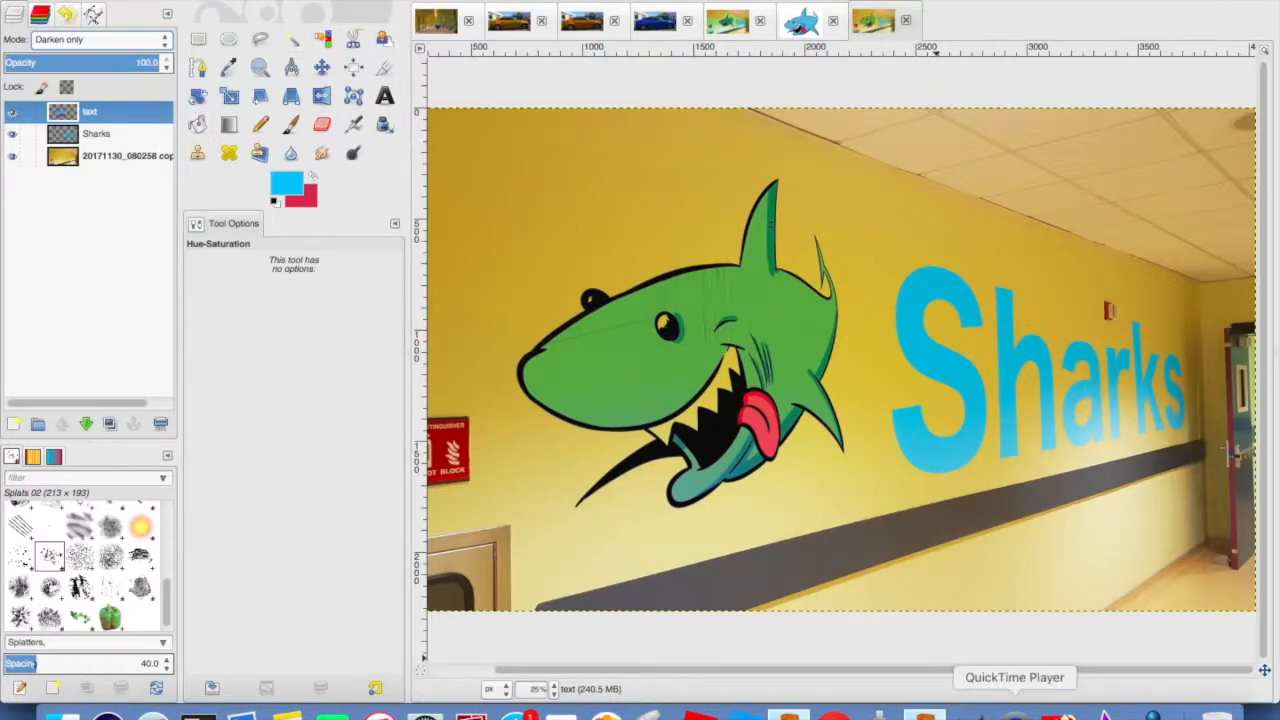
right_click(1014, 712)
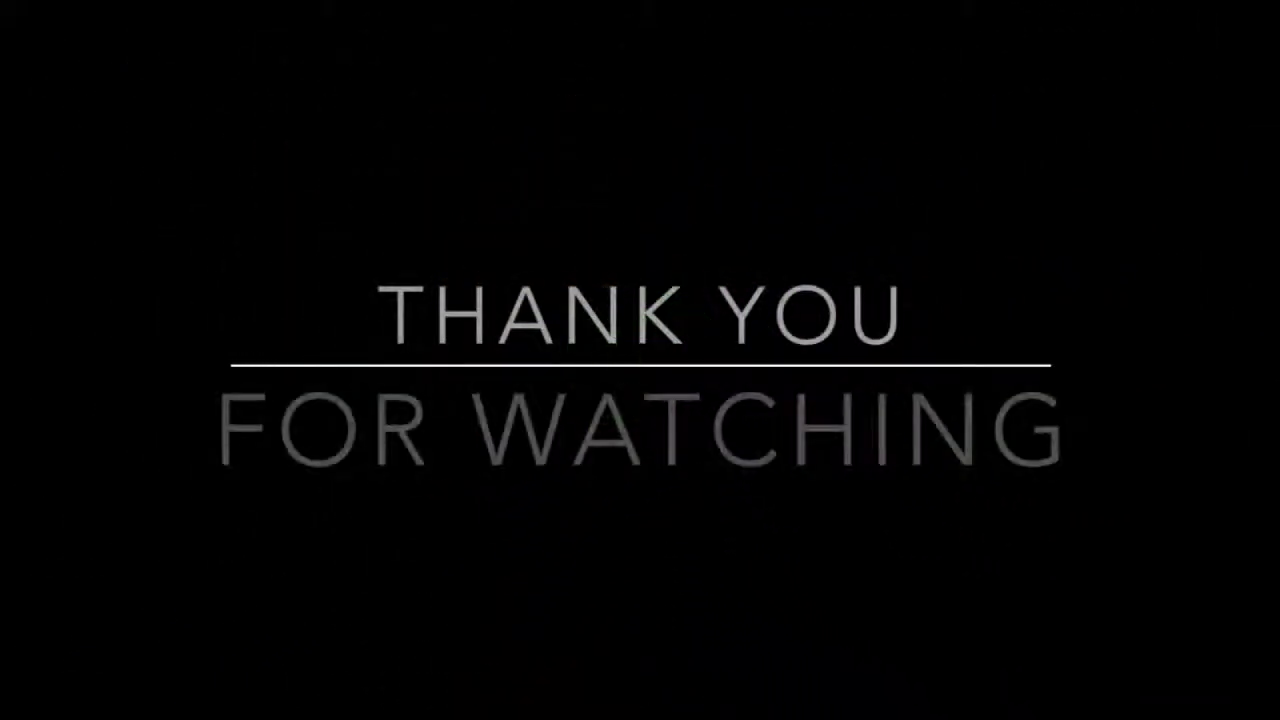